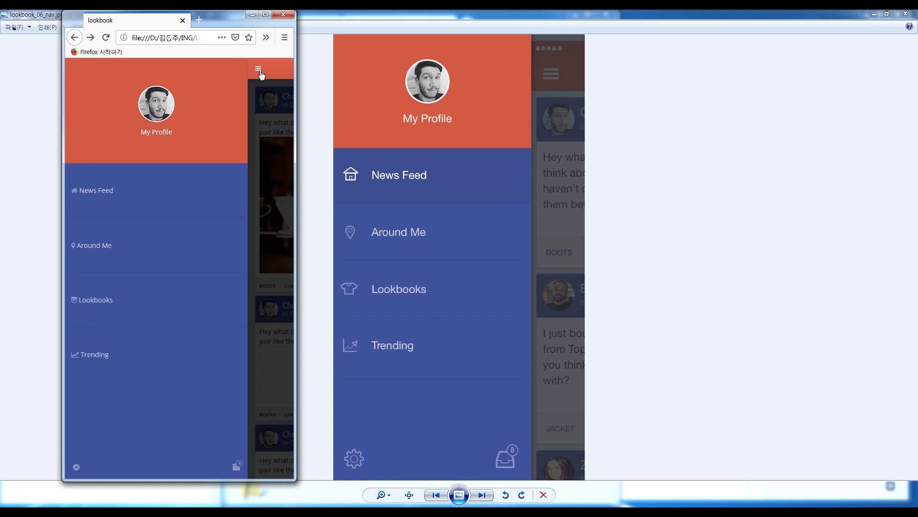
# Show the search field on the Look book page
pyautogui.click(274, 68)
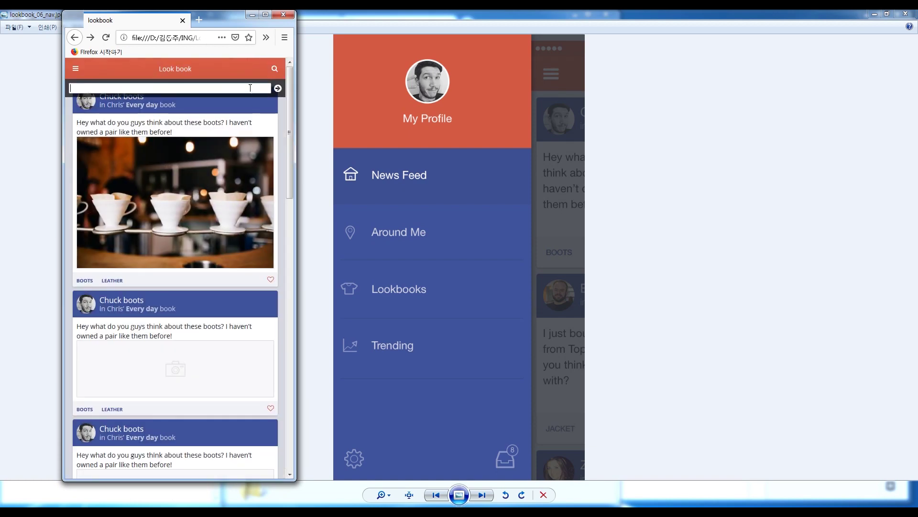
pyautogui.click(104, 68)
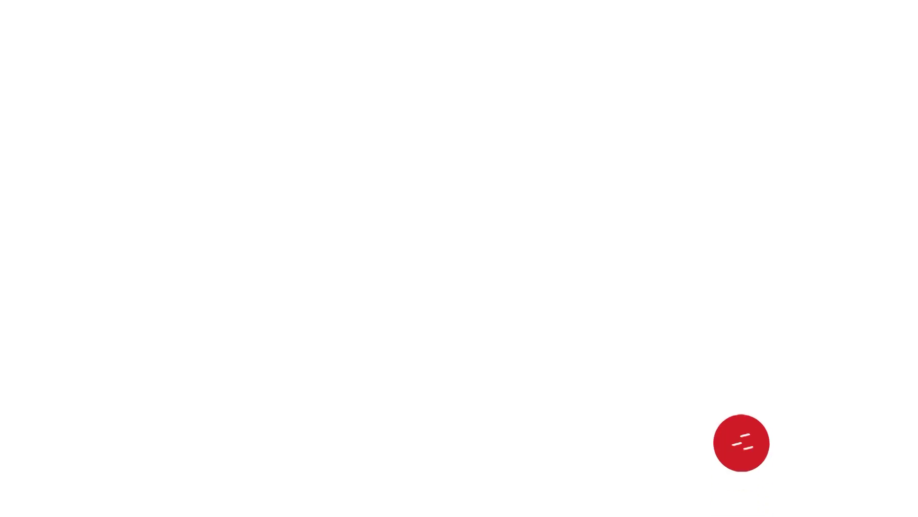
pyautogui.click(746, 439)
pyautogui.click(676, 373)
pyautogui.click(298, 297)
pyautogui.click(593, 297)
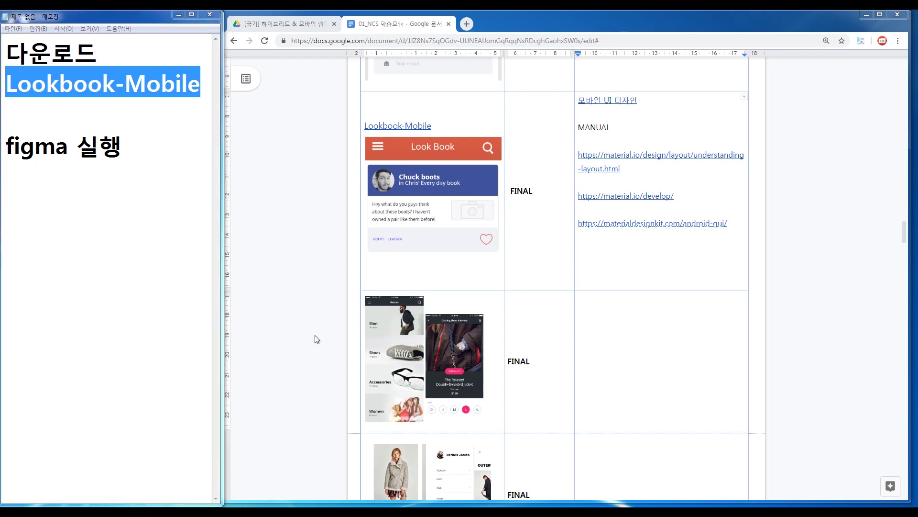
# Bring up the lookbook-MOBILE_BASE folder beside the notes and inspect status_bar.psd and lookbook swatch.aco
pyautogui.hotkey('alt', 'Tab')
pyautogui.moveTo(306, 111); pyautogui.dragTo(224, 111)
pyautogui.doubleClick(355, 13)
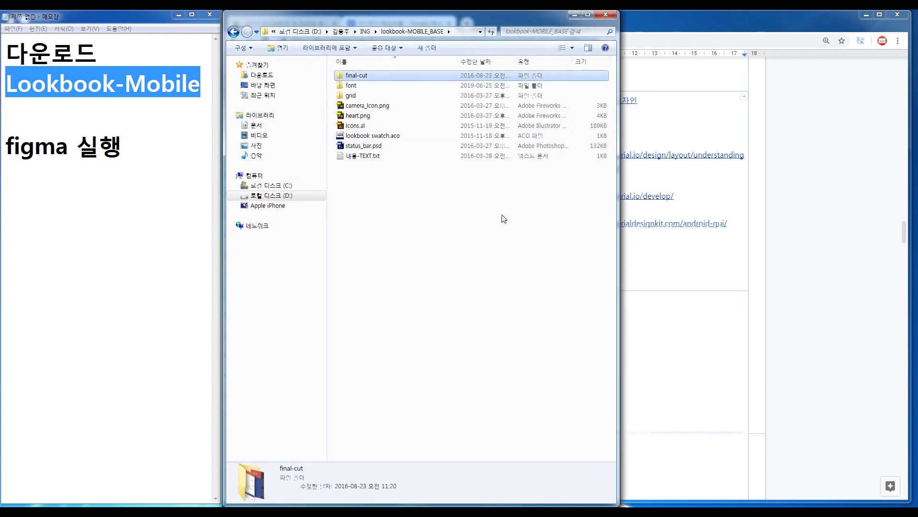
pyautogui.click(378, 146)
pyautogui.click(394, 136)
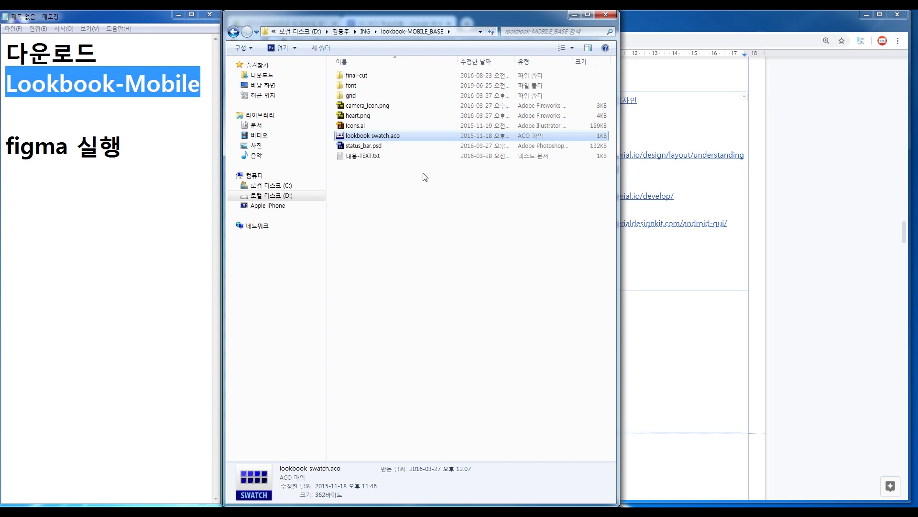
# Open 내용-TEXT.txt, look through its page texts from end to start, and close it
pyautogui.doubleClick(373, 157)
pyautogui.moveTo(200, 235); pyautogui.dragTo(457, 127)
pyautogui.scroll(-5, 473, 215)
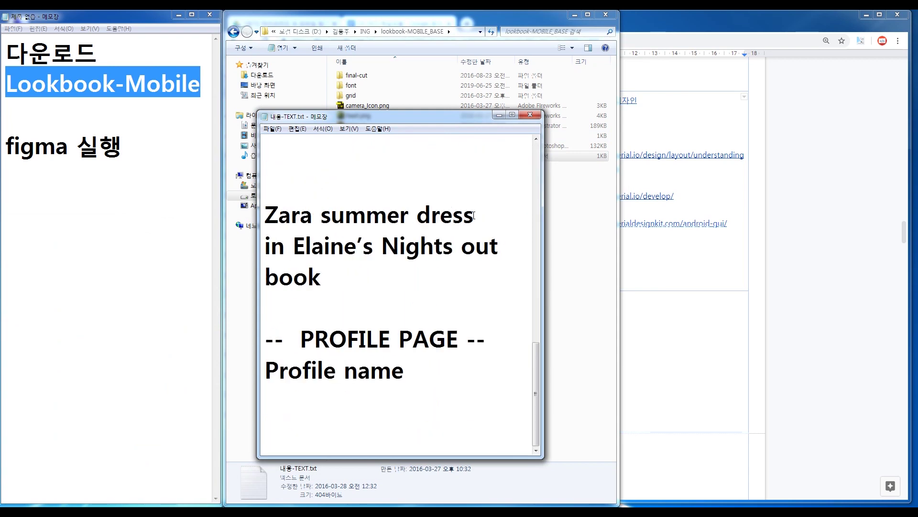
pyautogui.scroll(10, 473, 215)
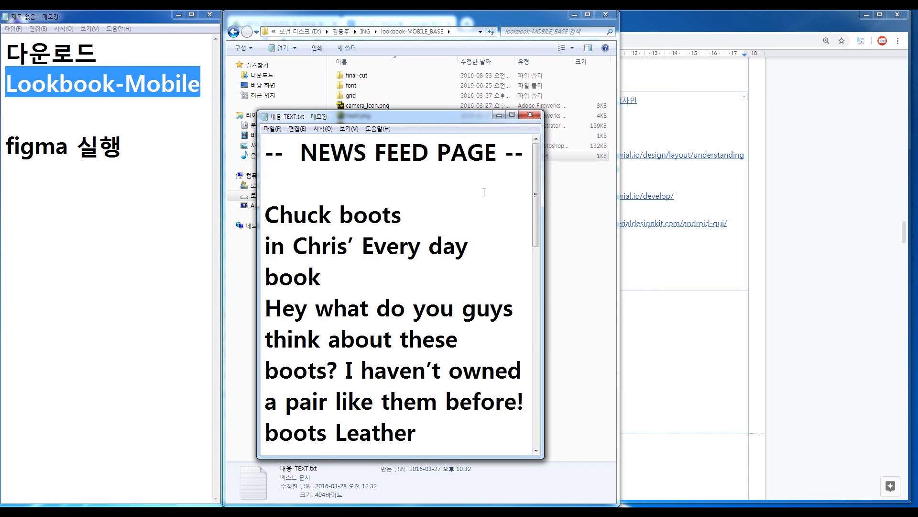
pyautogui.click(530, 115)
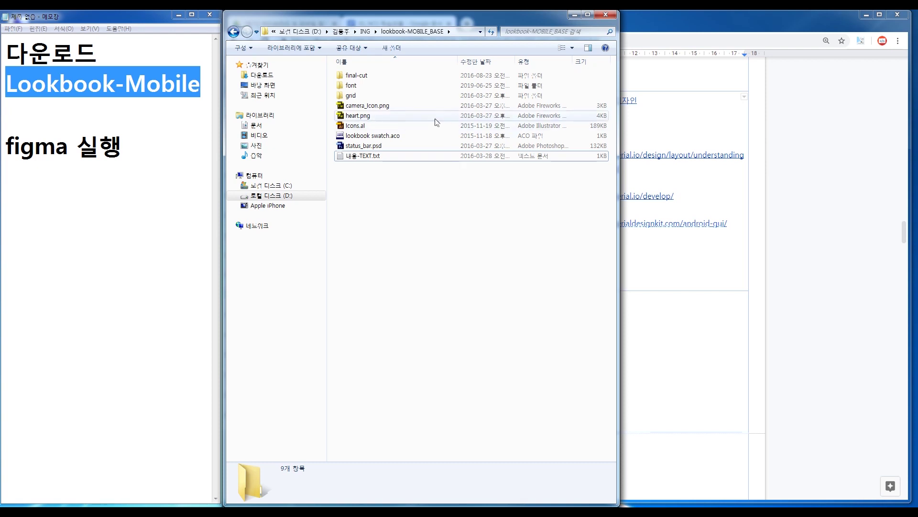
# Open the mockup images in the final-cut folder and go through them from lookbook_01_newsfeed.jpg to lookbook_06_nav.jpg
pyautogui.doubleClick(365, 77)
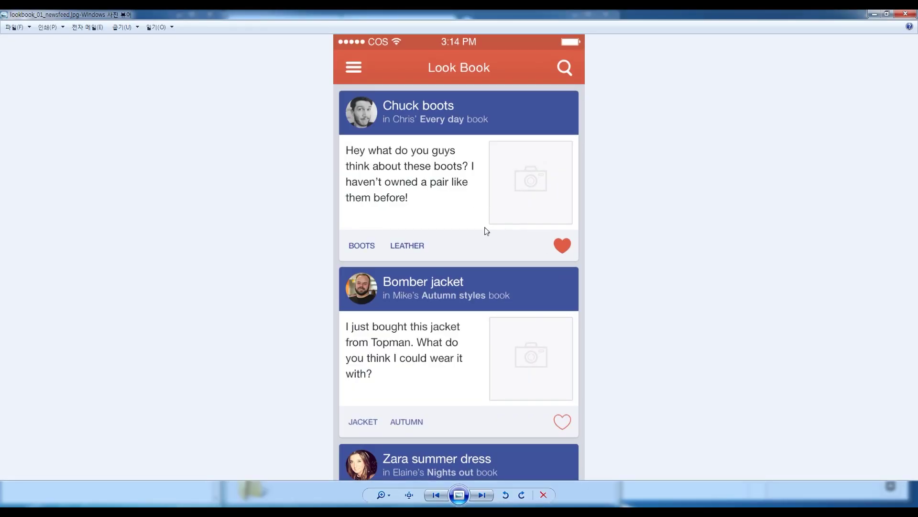
pyautogui.click(481, 495)
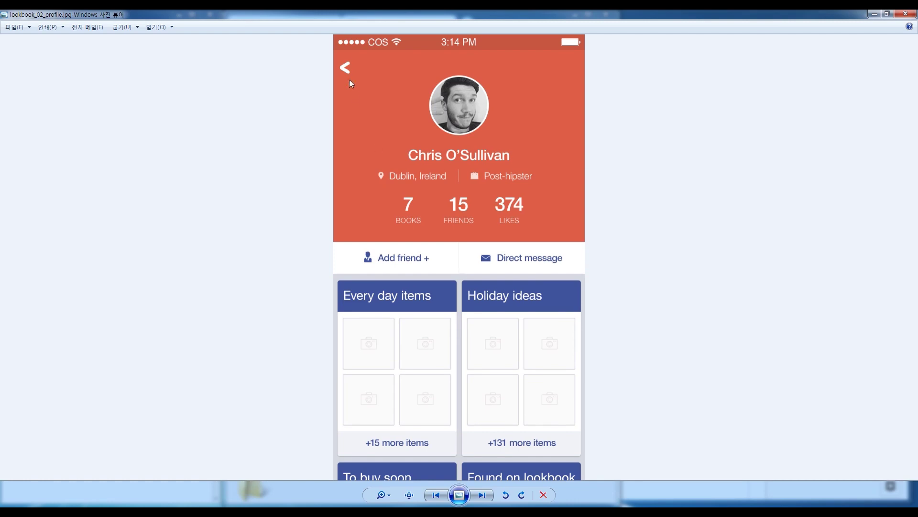
pyautogui.click(436, 495)
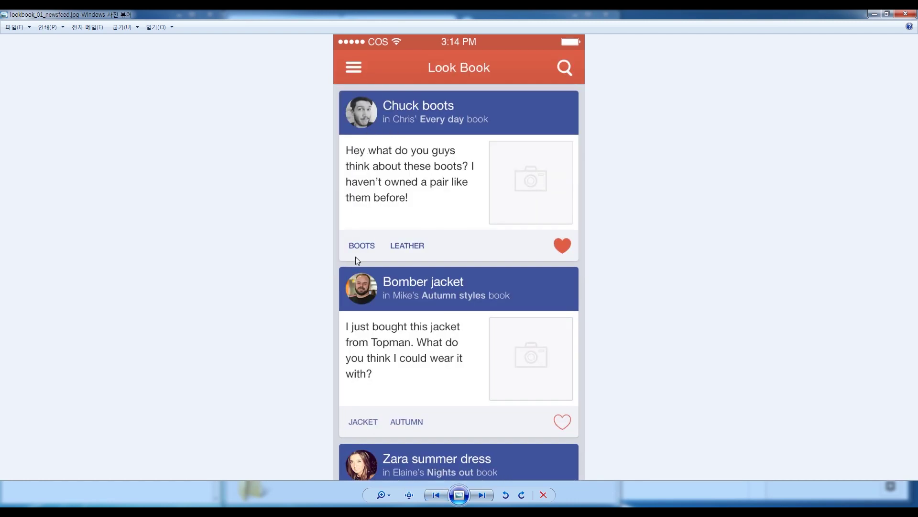
pyautogui.click(482, 494)
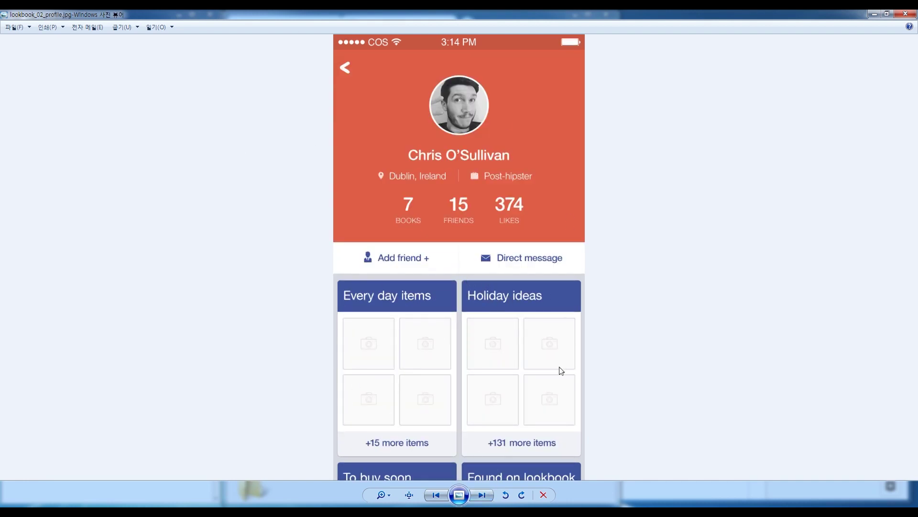
pyautogui.click(487, 494)
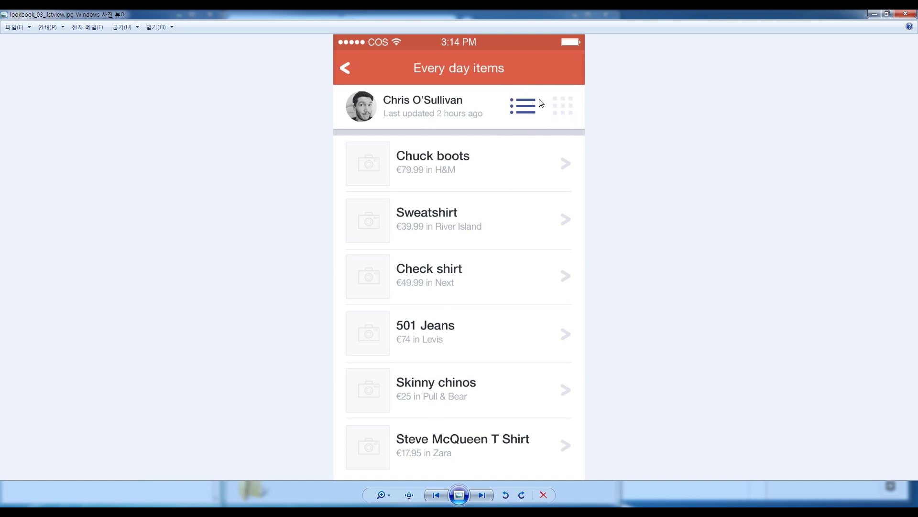
pyautogui.click(482, 495)
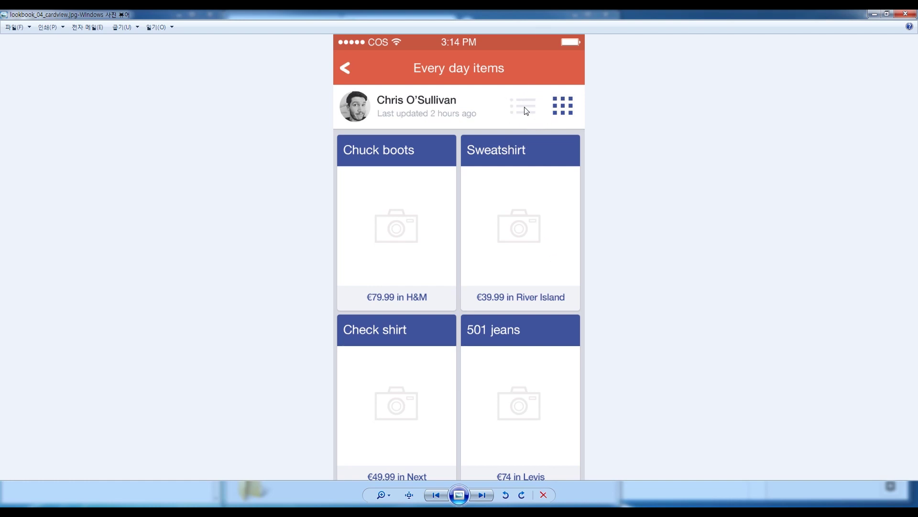
pyautogui.click(483, 495)
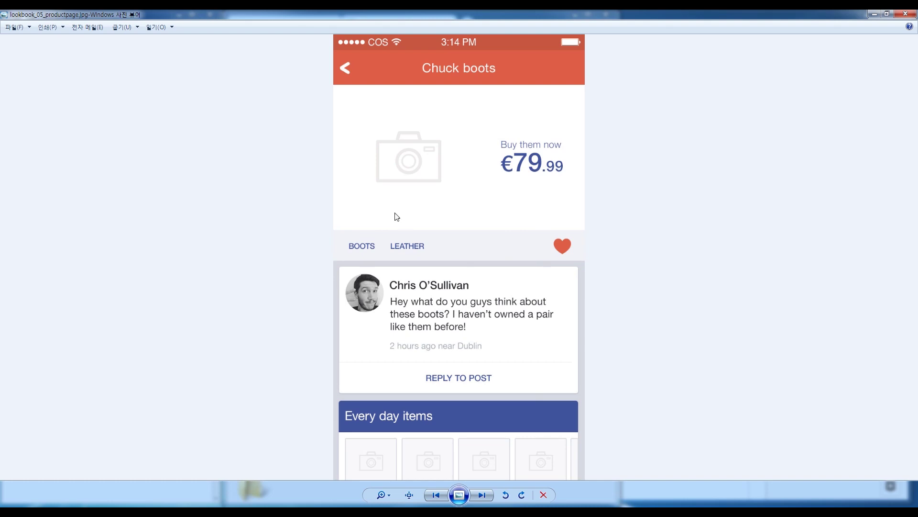
pyautogui.click(483, 495)
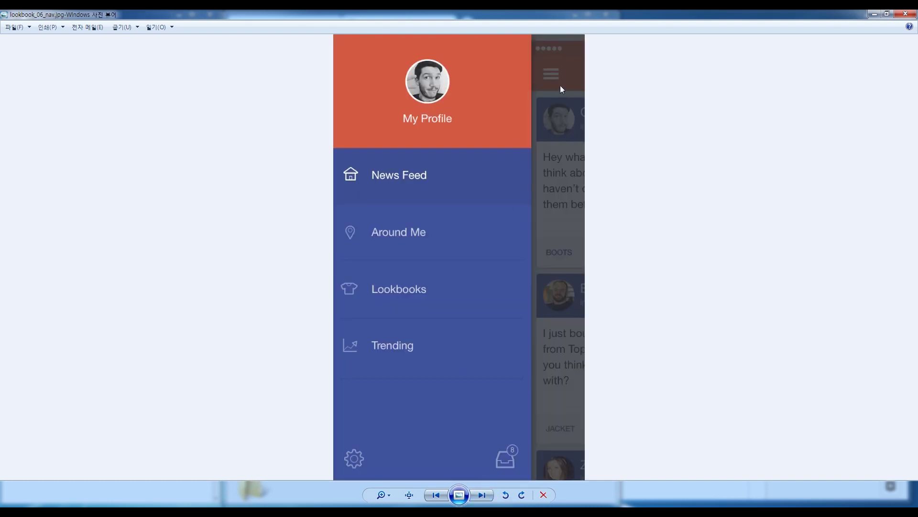
# Go back through the mockups, compare the news feed with the navigation design, and end on lookbook_06_nav.jpg
pyautogui.click(441, 495)
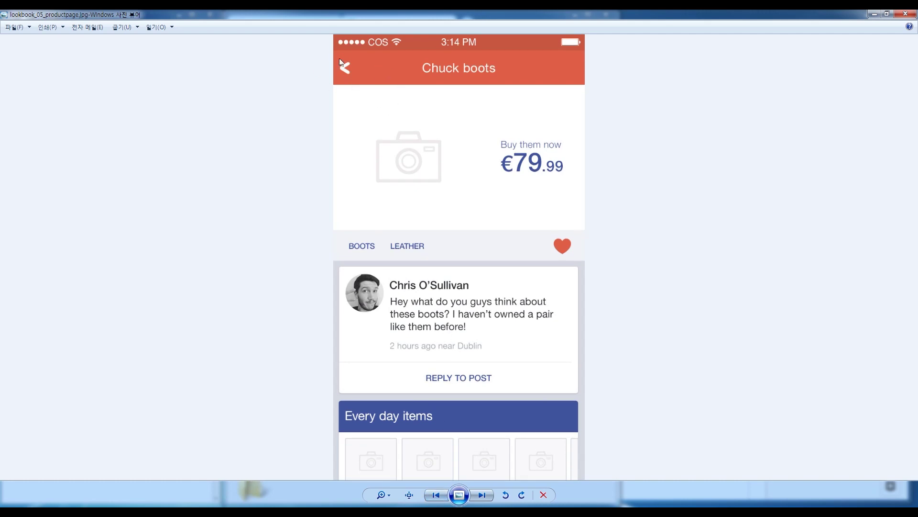
pyautogui.click(439, 497)
pyautogui.click(439, 498)
pyautogui.click(439, 498)
pyautogui.click(439, 497)
pyautogui.click(439, 497)
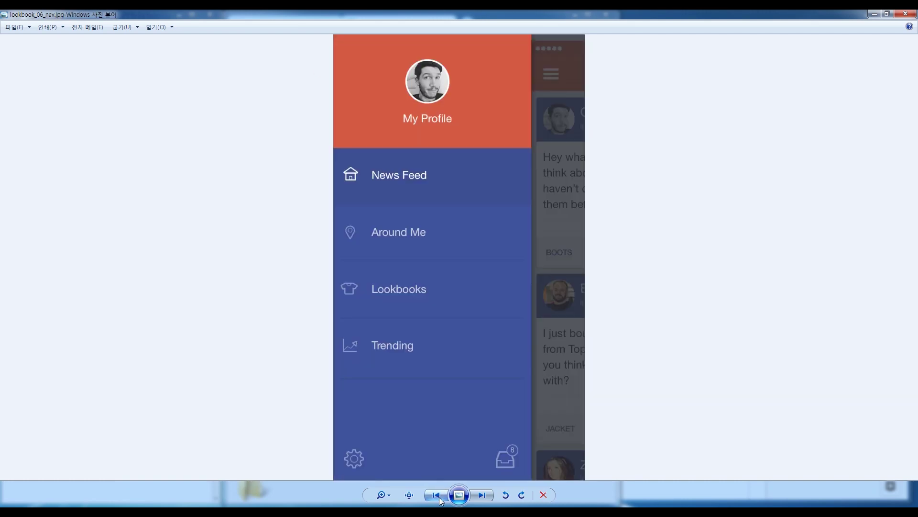
pyautogui.click(493, 500)
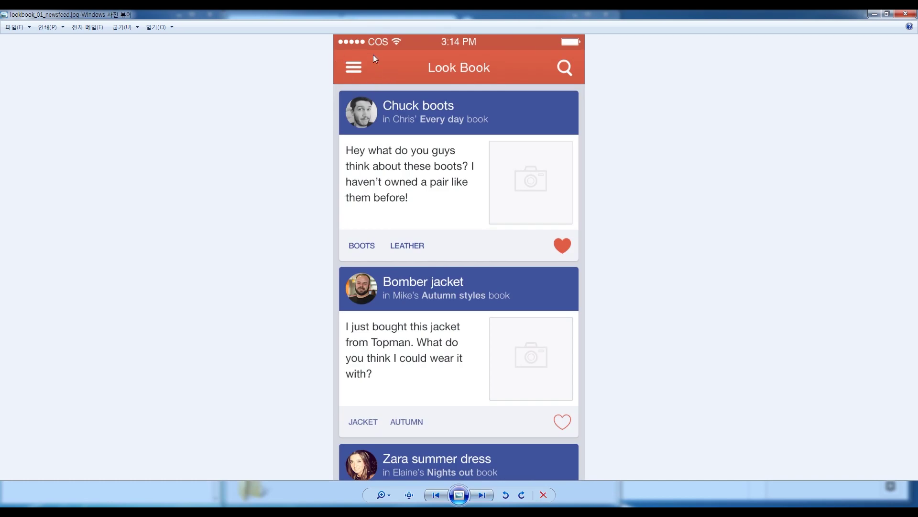
pyautogui.click(436, 492)
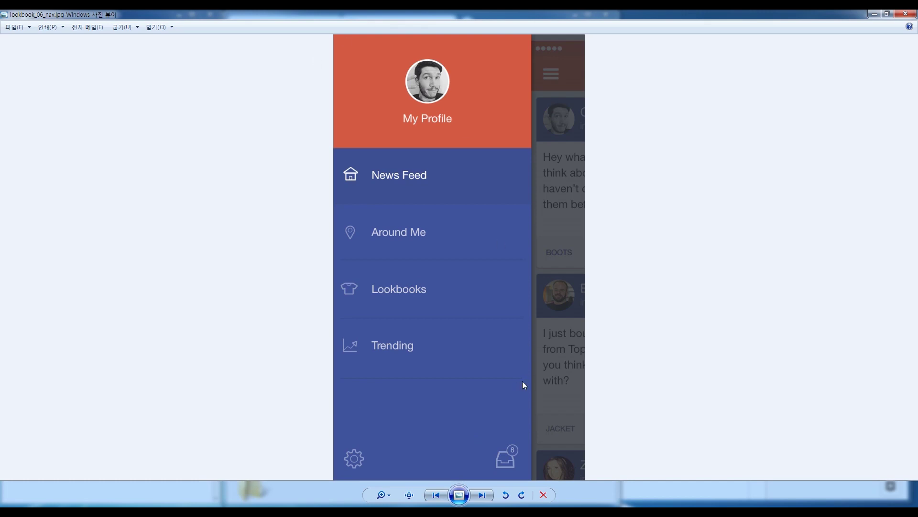
# Switch to the lookbook page in Firefox and narrow the window until the cards form a single column
pyautogui.hotkey('alt', 'Tab')
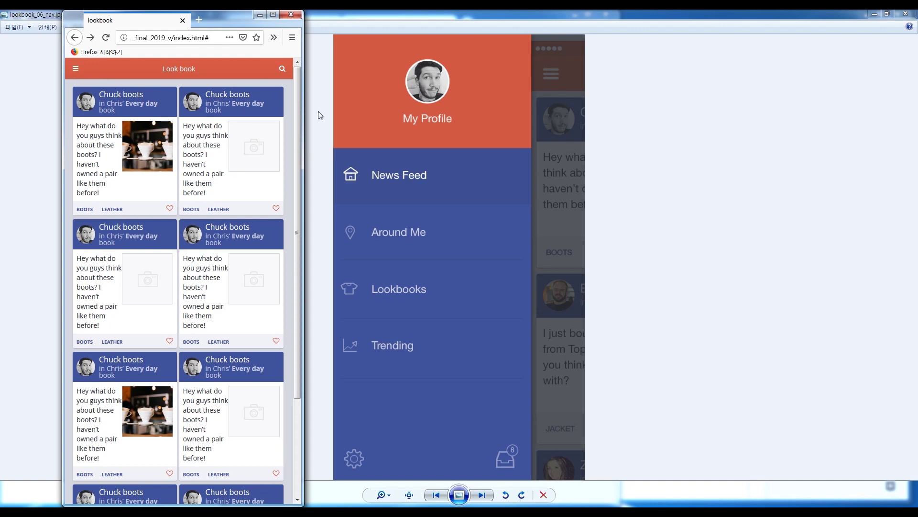
pyautogui.moveTo(304, 103); pyautogui.dragTo(295, 75)
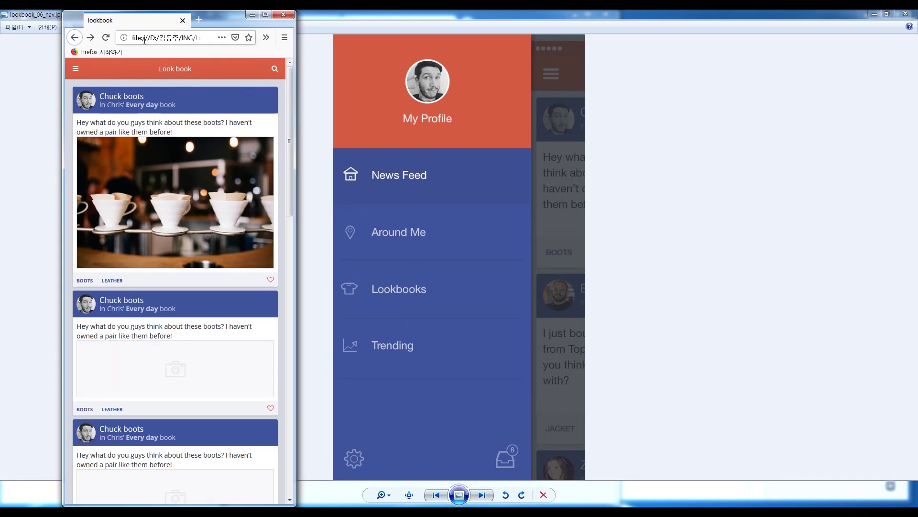
# Open and close the page's side menu, and with it open shorten and re-extend the window to check its layout
pyautogui.click(76, 71)
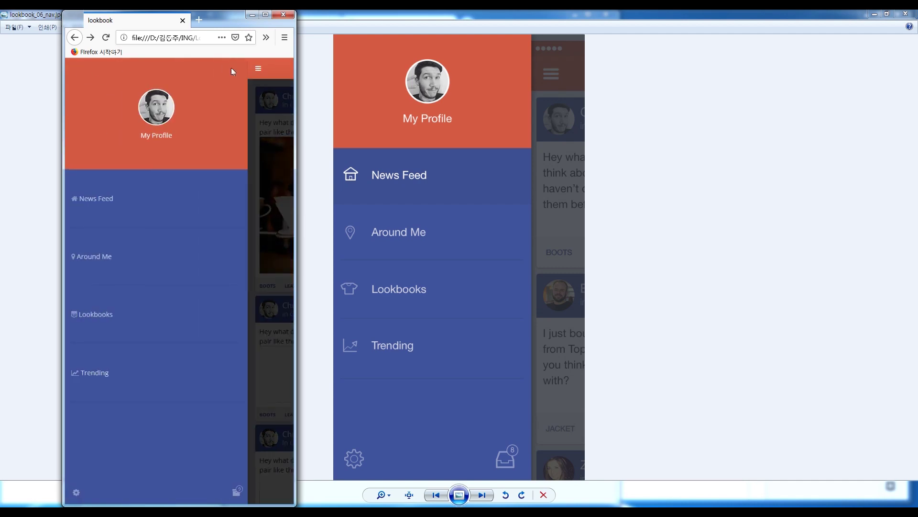
pyautogui.click(257, 69)
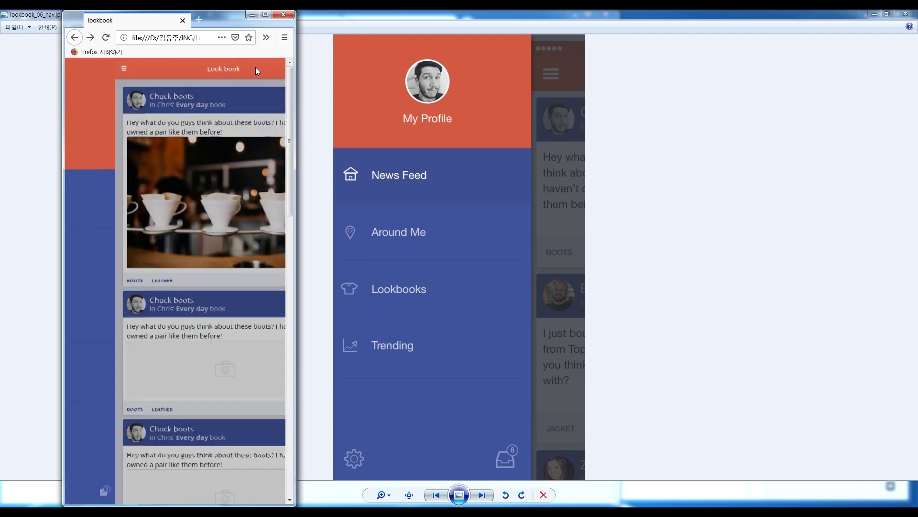
pyautogui.click(81, 68)
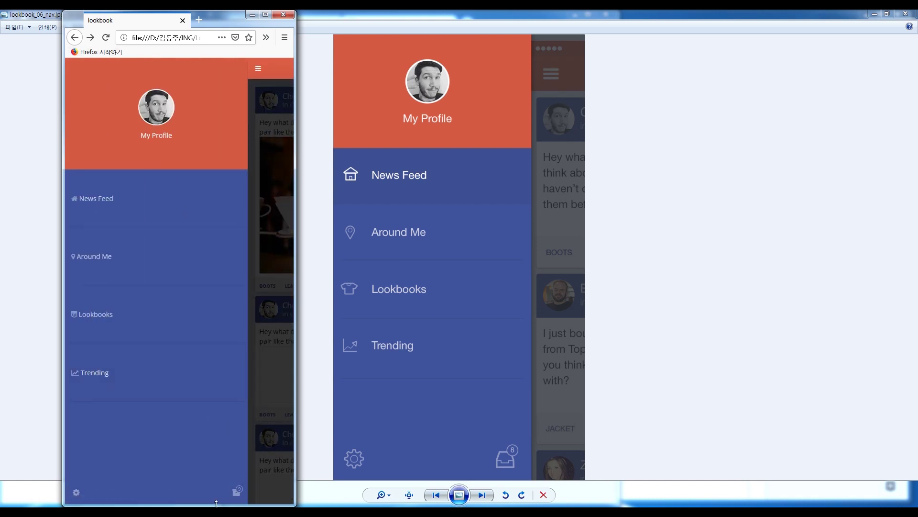
pyautogui.moveTo(215, 502); pyautogui.dragTo(247, 447)
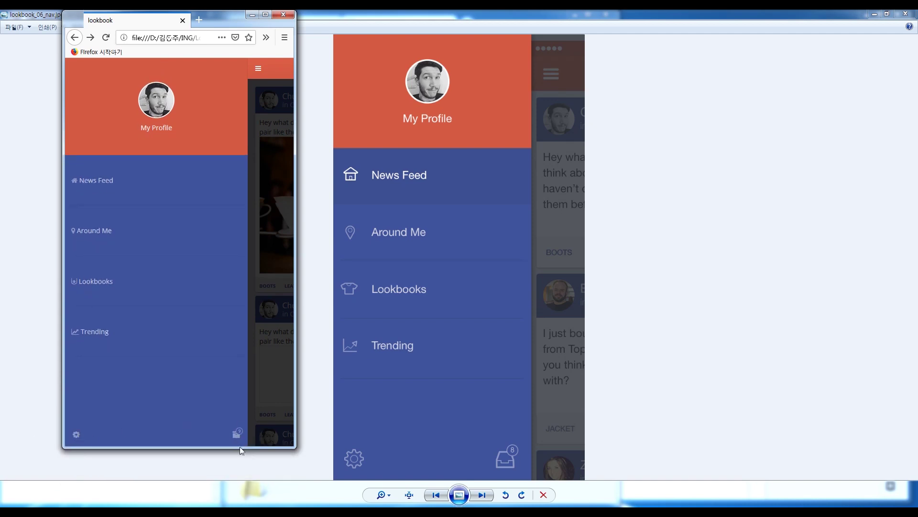
pyautogui.moveTo(238, 448); pyautogui.dragTo(238, 479)
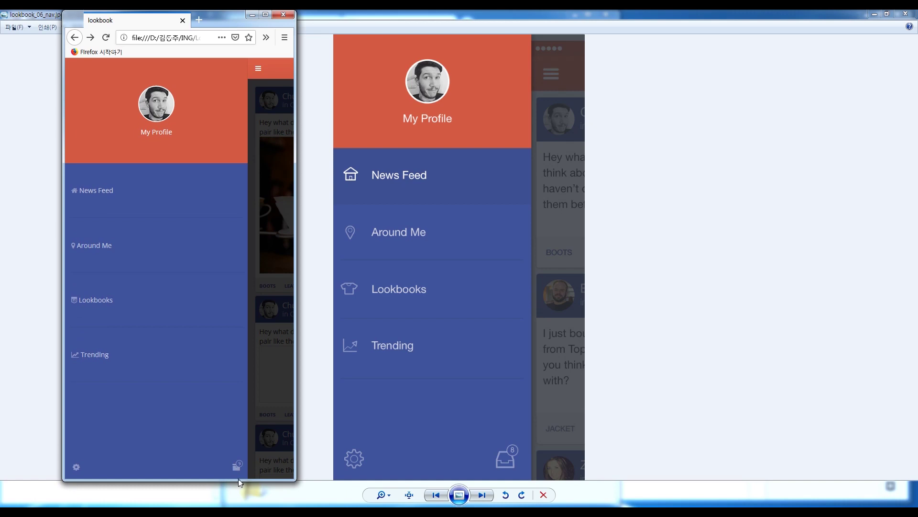
# Close the side menu and check that the Look book header's search field opens and closes
pyautogui.click(259, 70)
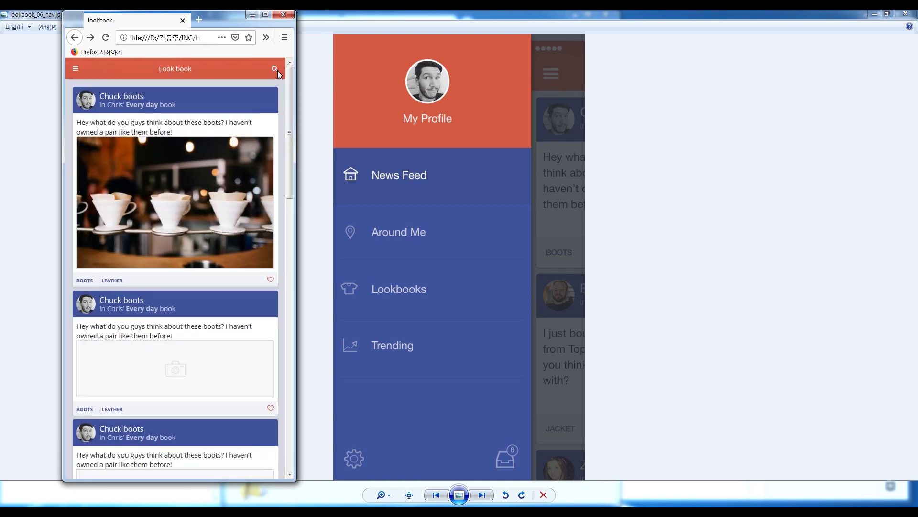
pyautogui.click(273, 68)
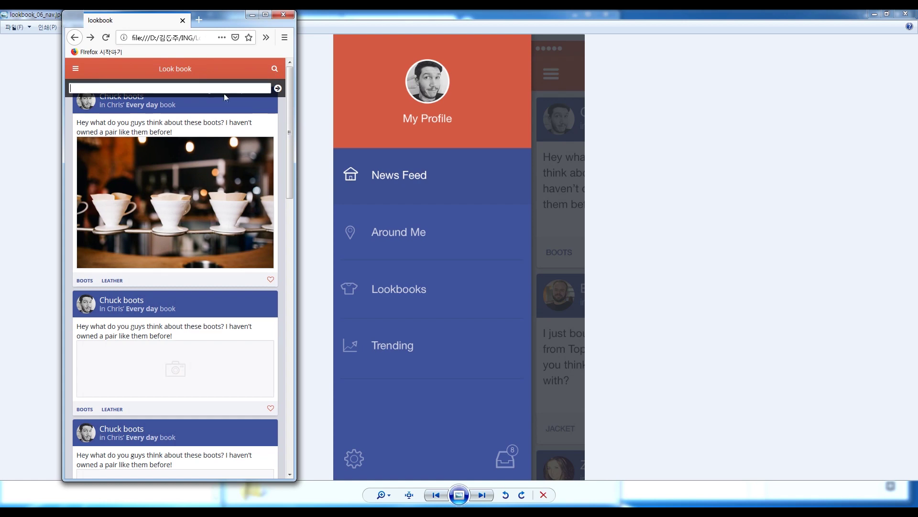
pyautogui.click(274, 68)
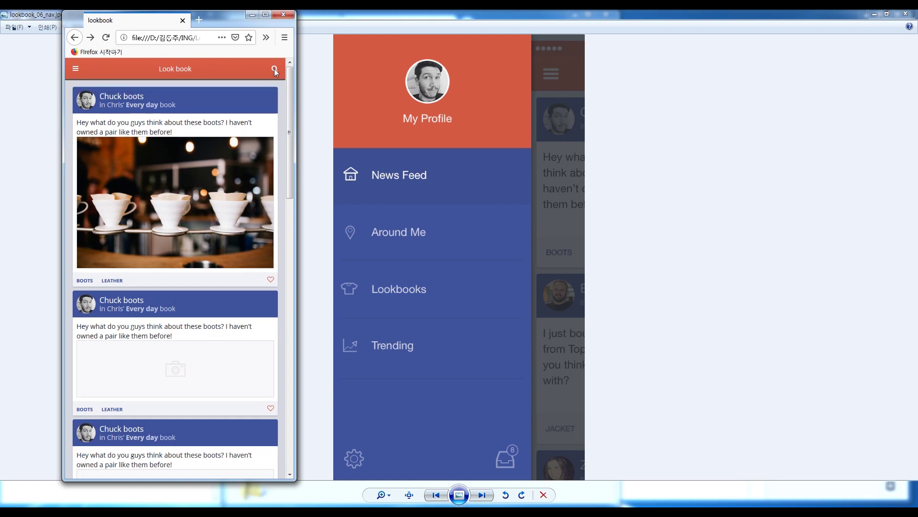
# Go to the Lookbooks page through the side menu and switch its items to the list view
pyautogui.click(77, 69)
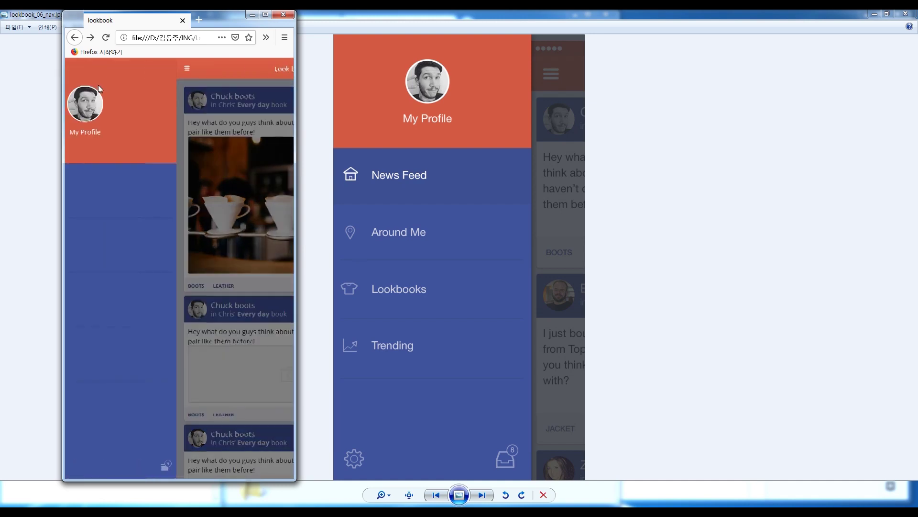
pyautogui.click(115, 300)
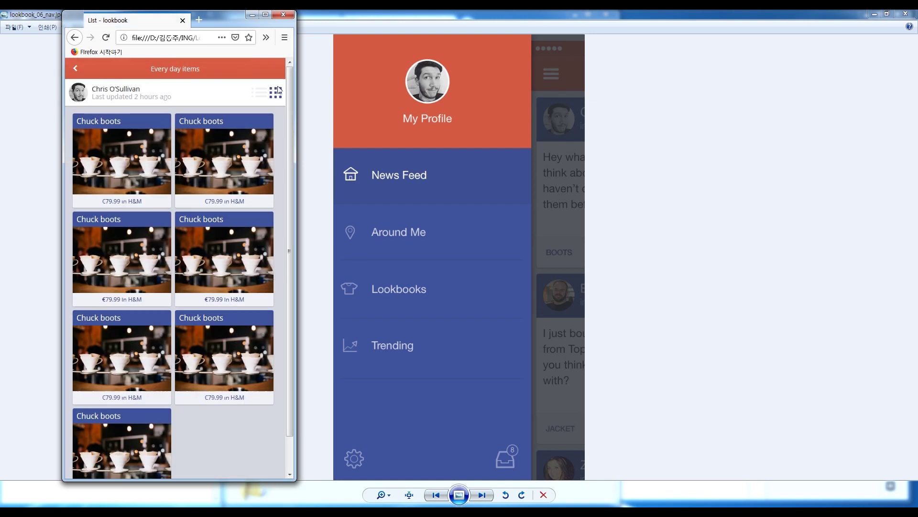
pyautogui.scroll(-2, 253, 284)
pyautogui.scroll(2, 251, 280)
pyautogui.click(257, 96)
# Check the list page's file name in its address and switch the items back to the card view
pyautogui.click(206, 38)
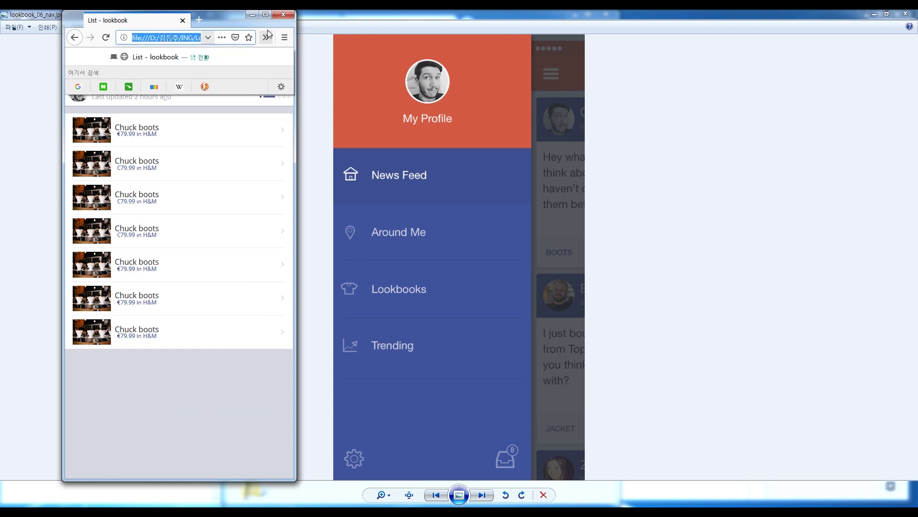
pyautogui.press('Escape')
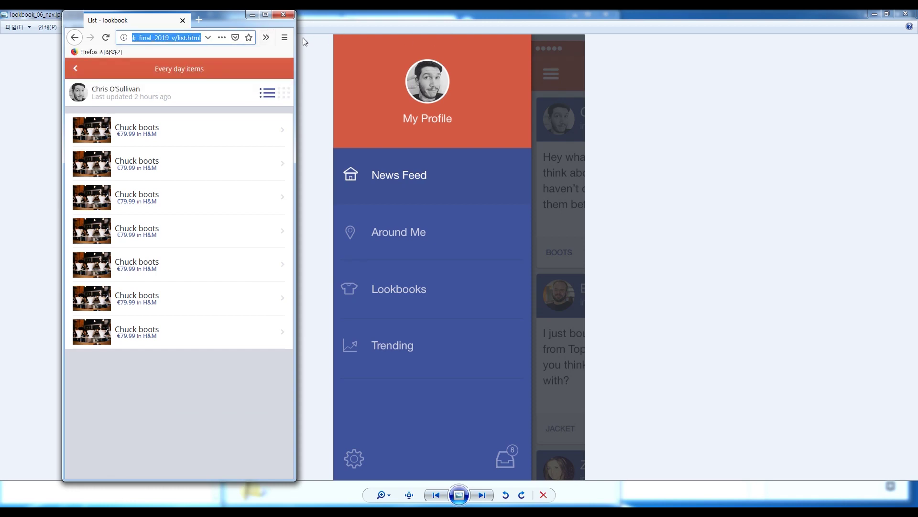
pyautogui.click(176, 38)
pyautogui.moveTo(176, 38); pyautogui.dragTo(248, 38)
pyautogui.click(284, 92)
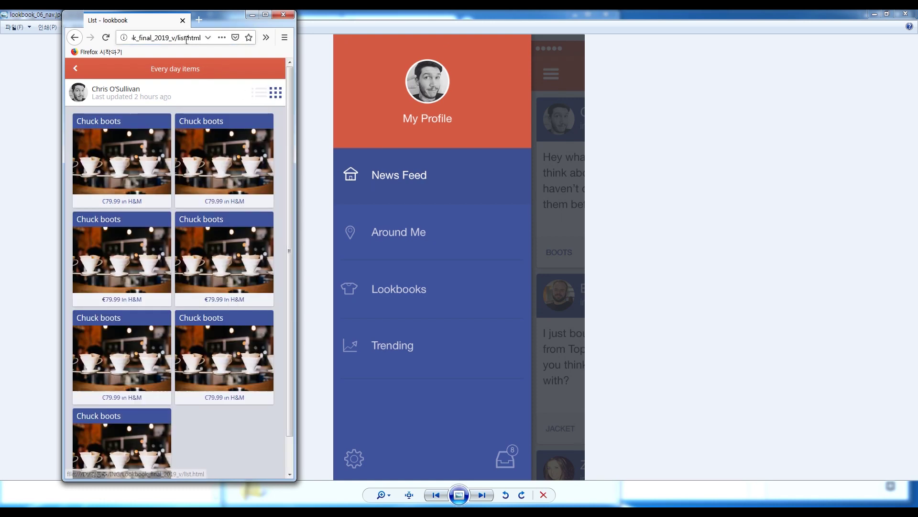
# Switch the Every day items page repeatedly between the list and card views, leaving the card view on
pyautogui.click(266, 96)
pyautogui.click(283, 95)
pyautogui.click(278, 98)
pyautogui.click(281, 98)
pyautogui.click(263, 97)
pyautogui.click(261, 96)
pyautogui.click(260, 96)
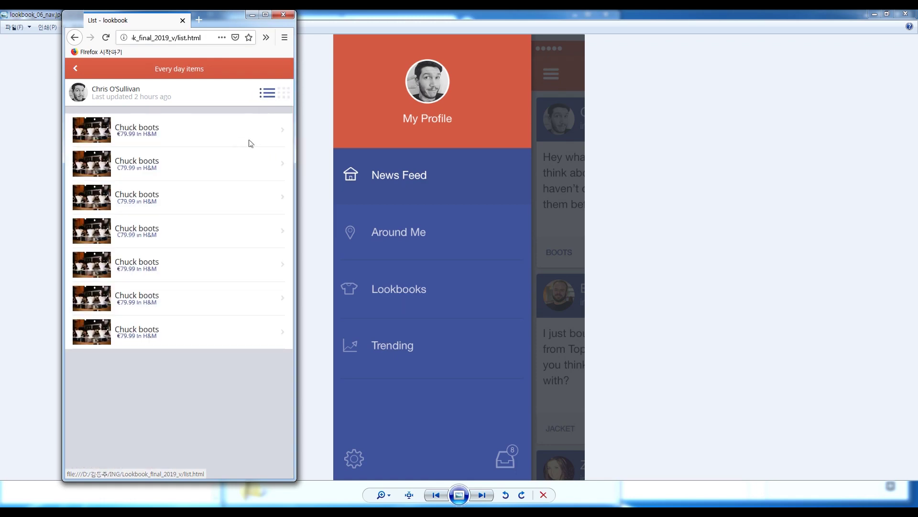
pyautogui.click(285, 94)
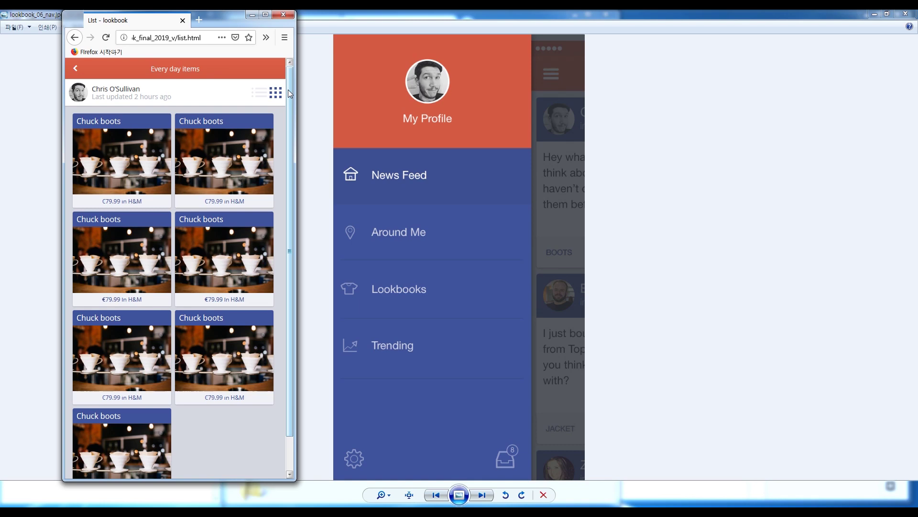
# Return to the Look book main page, close its side menu, and minimize the browser and the image viewer
pyautogui.hotkey('alt', 'Left')
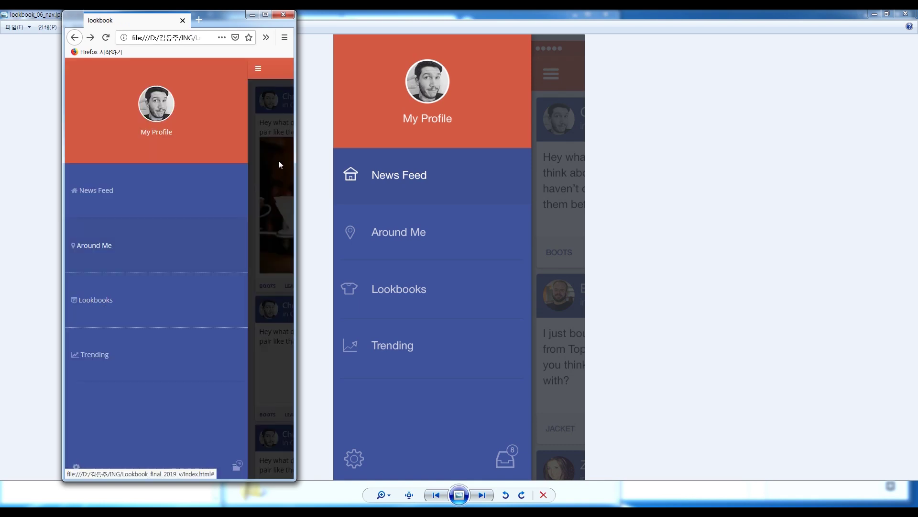
pyautogui.click(257, 70)
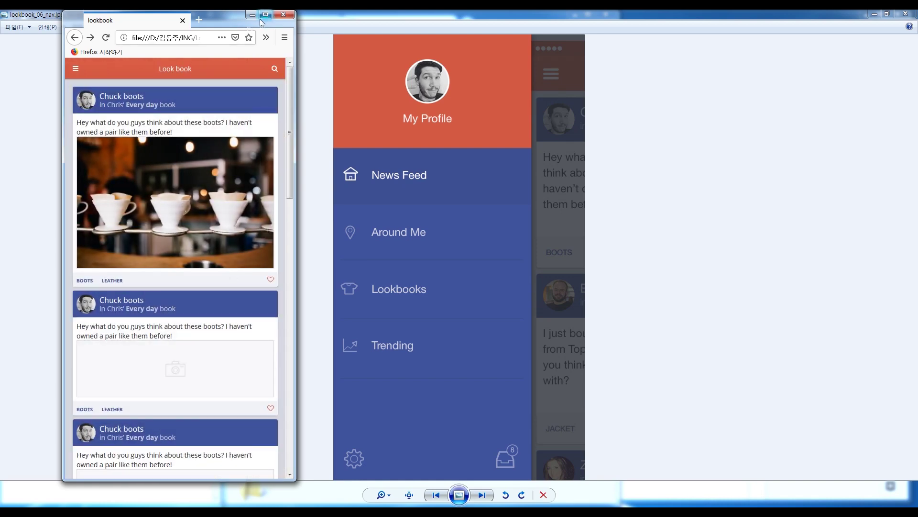
pyautogui.click(252, 15)
pyautogui.click(878, 20)
# Add the line "iphone 8" below "figma 실행" in the Notepad notes
pyautogui.click(154, 170)
pyautogui.write('ㅑㅐ')
pyautogui.press('BackSpace')
pyautogui.press('BackSpace')
pyautogui.press('Hangul')
pyautogui.write('iphone 8')
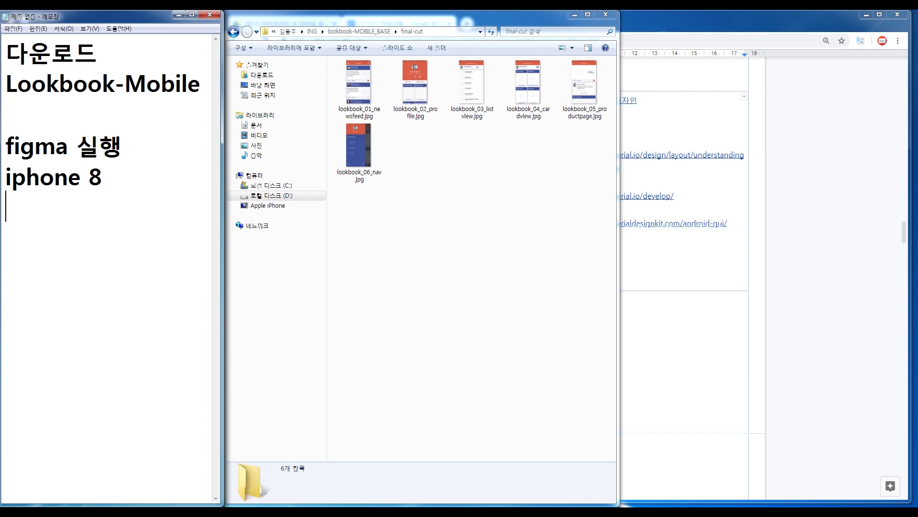
# Switch to Figma and create a new design file
pyautogui.press('super')
pyautogui.click(41, 345)
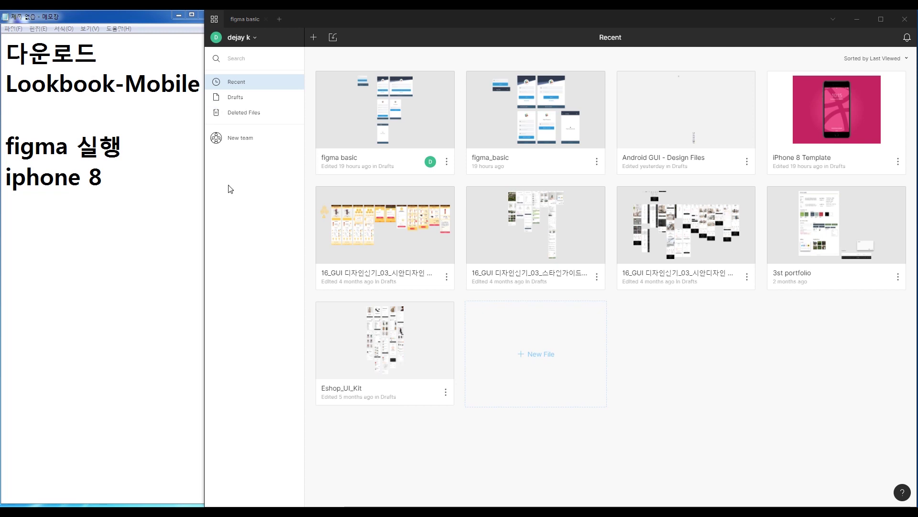
pyautogui.hotkey('ctrl', '2')
pyautogui.moveTo(304, 25); pyautogui.dragTo(322, 50)
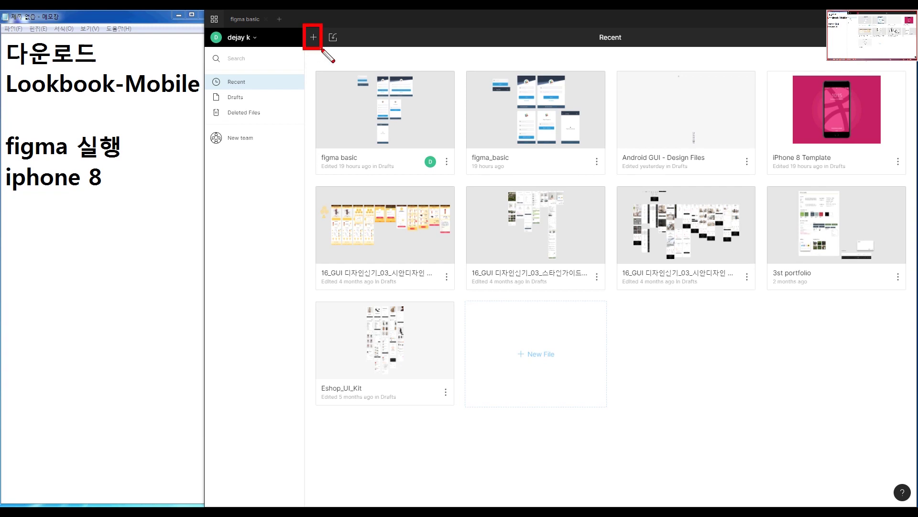
pyautogui.press('Escape')
pyautogui.click(313, 37)
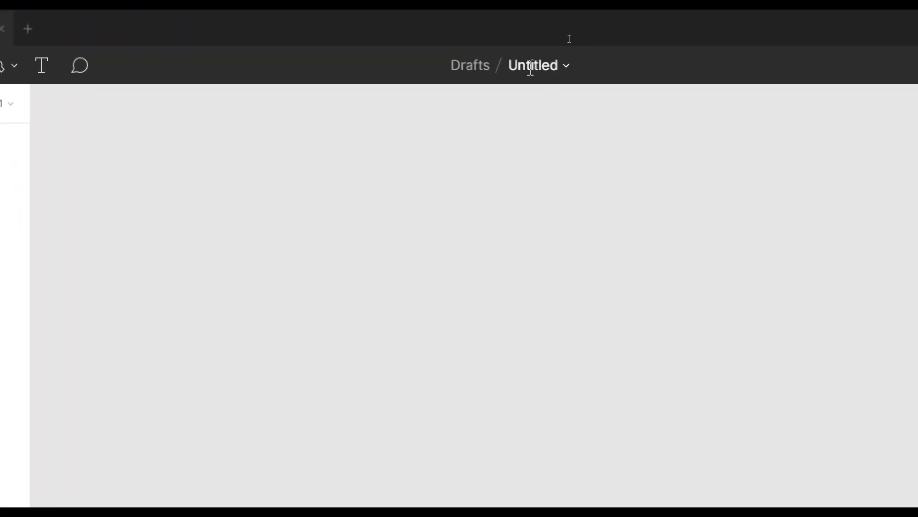
# Rename the untitled design file as "look book"
pyautogui.doubleClick(531, 66)
pyautogui.write('look book')
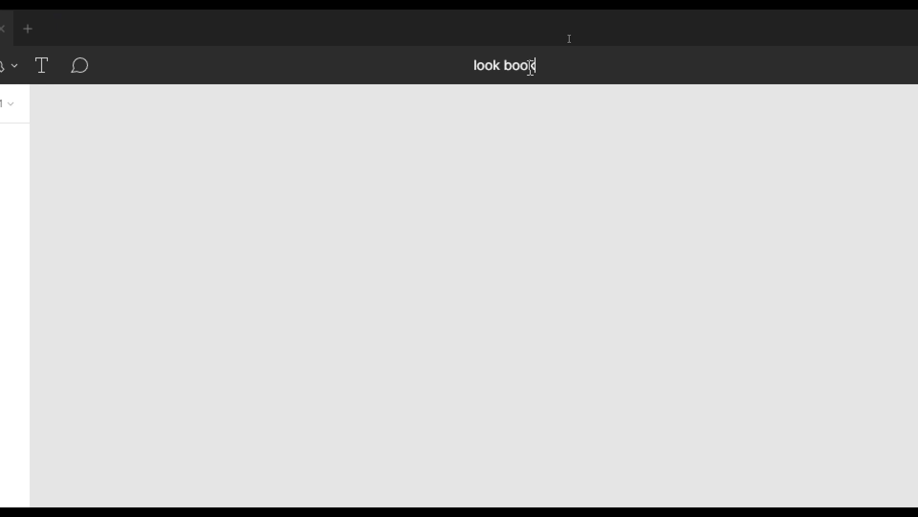
pyautogui.press('Return')
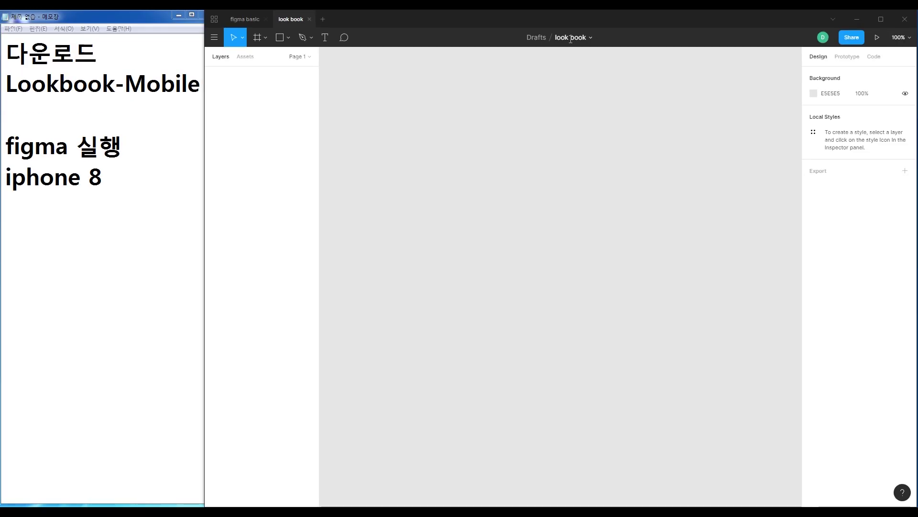
# In the Notepad notes, add a dashed divider, a "page" line and an indented "- frames" line
pyautogui.click(150, 173)
pyautogui.press('Return')
pyautogui.write('--------------------')
pyautogui.press('Return')
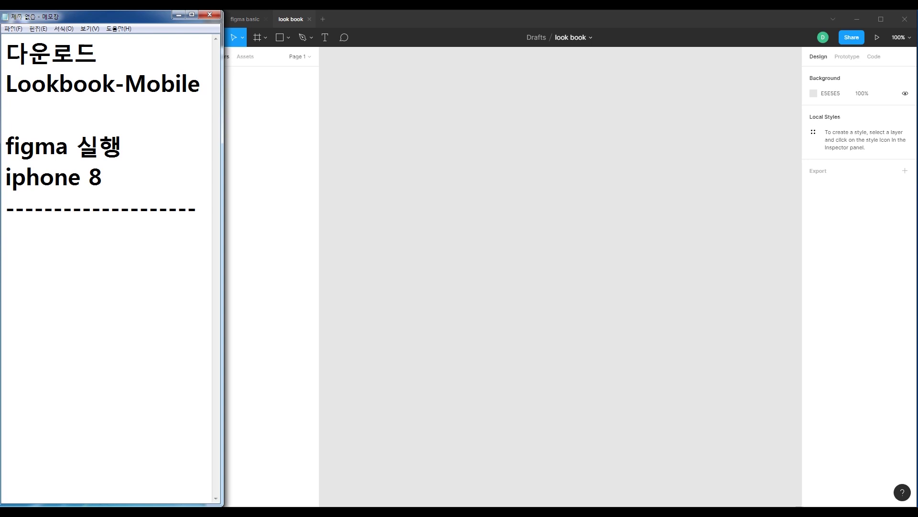
pyautogui.write('page')
pyautogui.press('Return')
pyautogui.write('-')
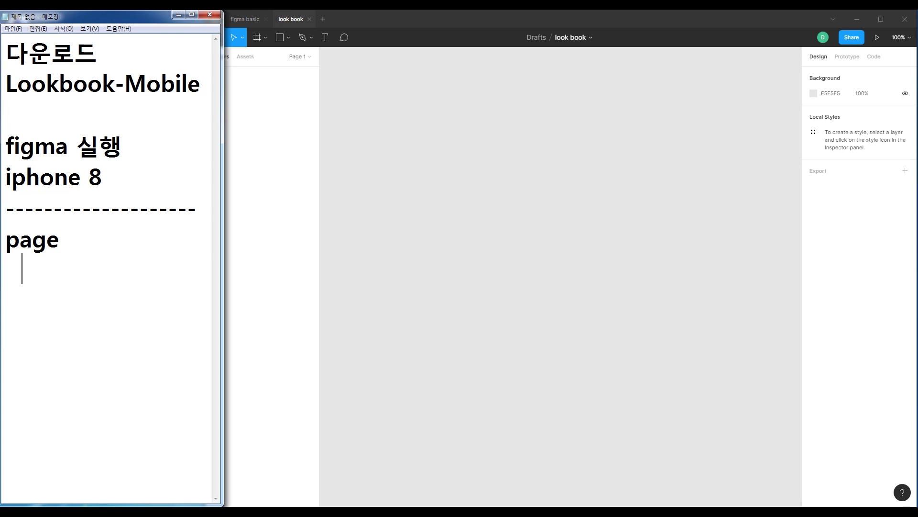
pyautogui.write(' frames')
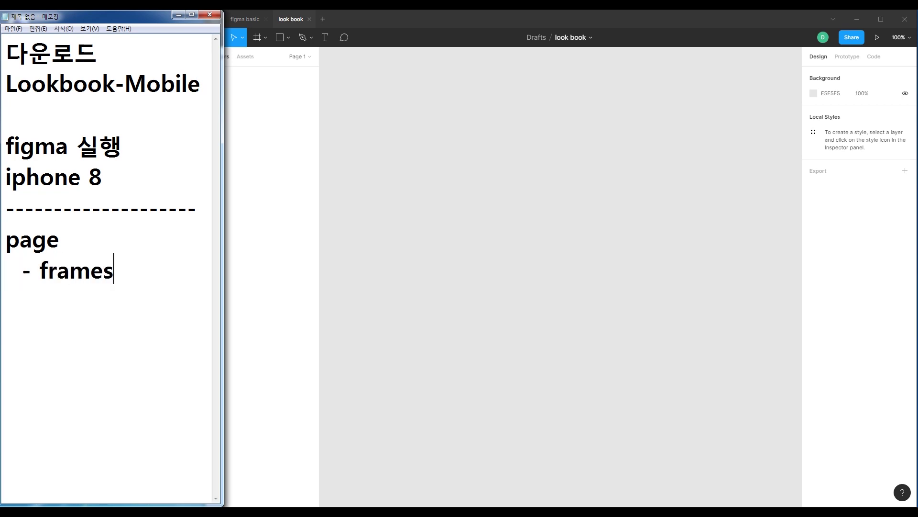
# Duplicate the indented frames line, shorten both entries to "- frame", and number the heading "page 1"
pyautogui.moveTo(117, 272); pyautogui.dragTo(23, 275)
pyautogui.hotkey('ctrl', 'c')
pyautogui.click(63, 289)
pyautogui.hotkey('ctrl', 'v')
pyautogui.press('Home')
pyautogui.moveTo(102, 272); pyautogui.dragTo(111, 306)
pyautogui.press('BackSpace')
pyautogui.press('BackSpace')
pyautogui.click(84, 242)
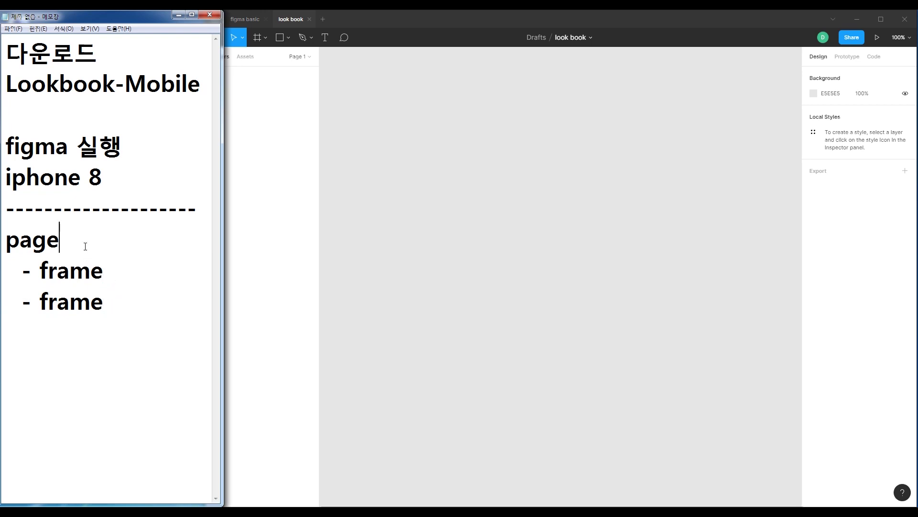
pyautogui.write('1')
# Copy the page 1 block with its two frame lines below itself and renumber the copy's heading "page 2"
pyautogui.click(115, 307)
pyautogui.hotkey('shift', 'Up')
pyautogui.hotkey('shift', 'Up')
pyautogui.hotkey('shift', 'Home')
pyautogui.hotkey('ctrl', 'c')
pyautogui.click(137, 293)
pyautogui.press('Return')
pyautogui.hotkey('ctrl', 'v')
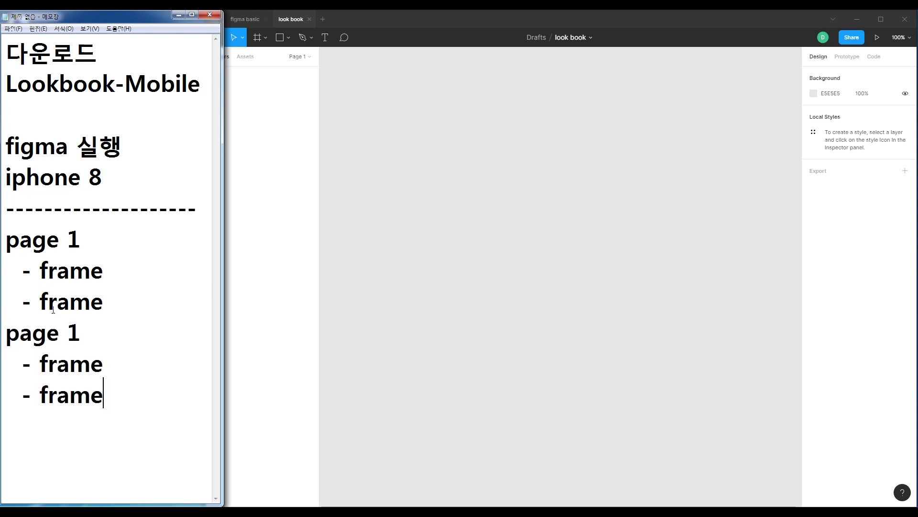
pyautogui.press('Up')
pyautogui.press('Up')
pyautogui.hotkey('shift', 'Left')
pyautogui.write('2')
pyautogui.moveTo(143, 400); pyautogui.dragTo(2, 245)
pyautogui.click(127, 302)
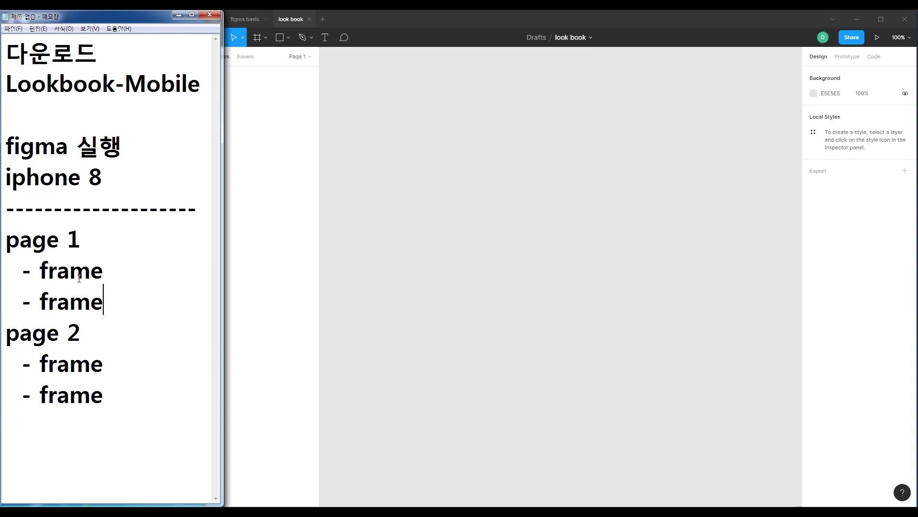
# Glance at the navigation mockup and the final-cut folder, and return to the page outline in the notes
pyautogui.click(119, 241)
pyautogui.press('Left')
pyautogui.press('Left')
pyautogui.hotkey('shift', 'Home')
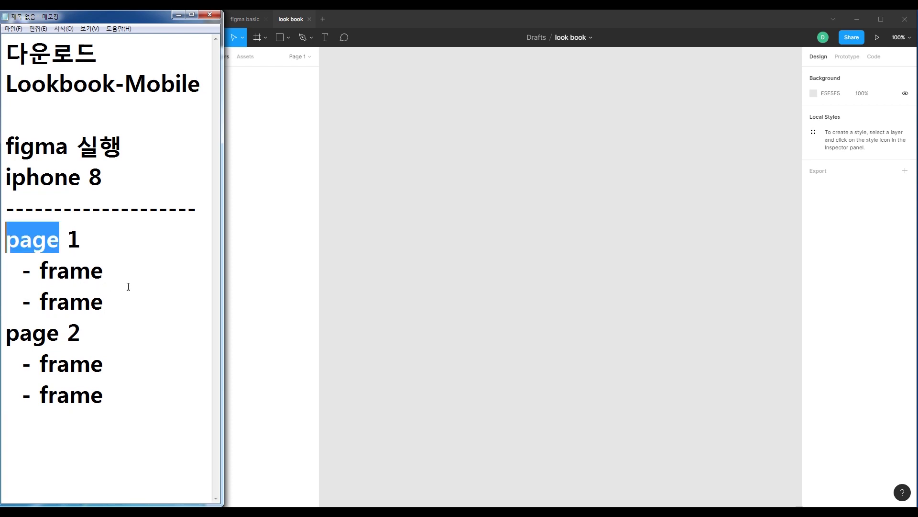
pyautogui.doubleClick(85, 273)
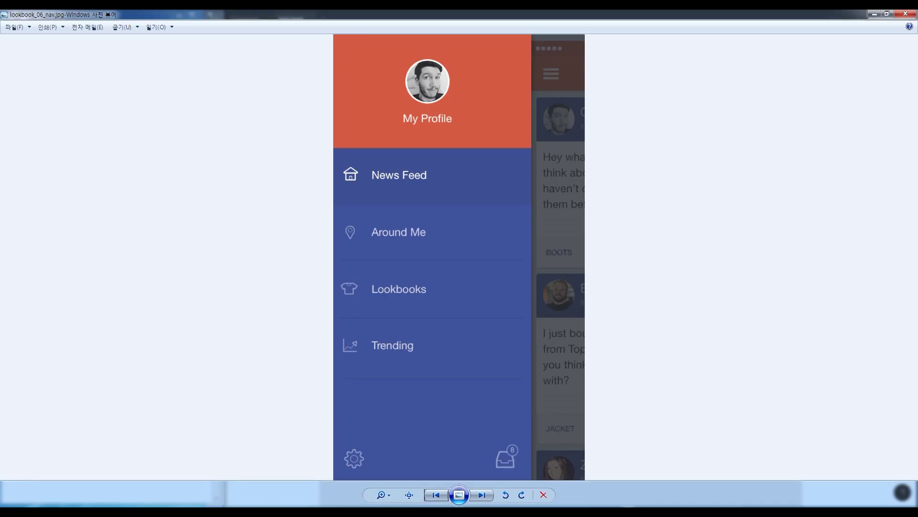
pyautogui.hotkey('alt', 'Tab')
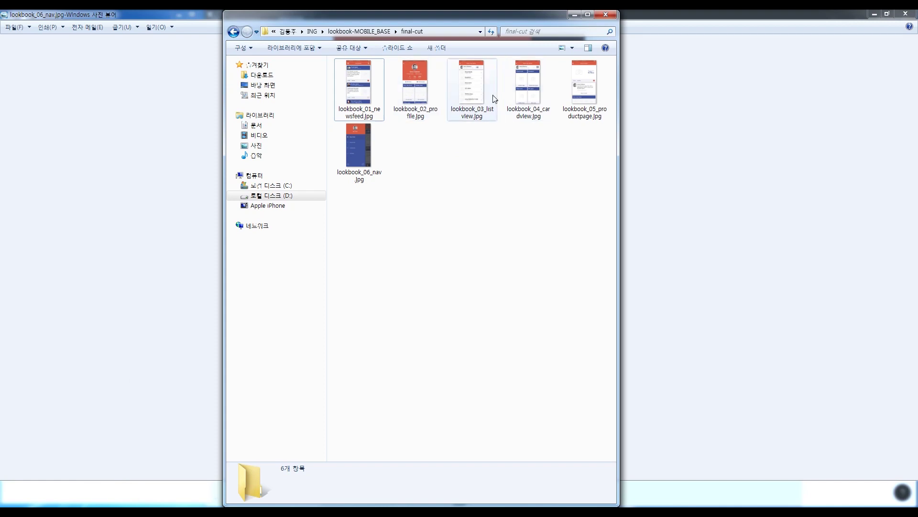
pyautogui.click(574, 15)
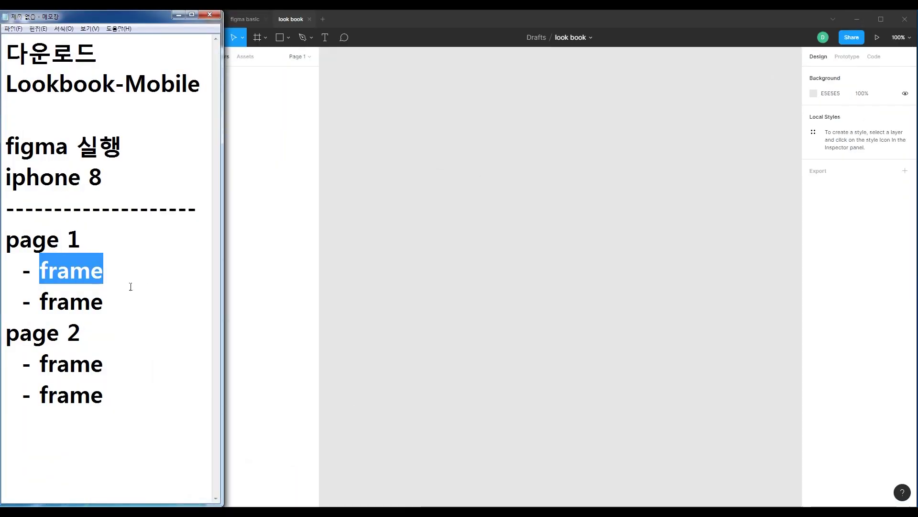
# Delete the page 2 heading and its two frame lines from the notes
pyautogui.click(130, 286)
pyautogui.moveTo(40, 271); pyautogui.dragTo(104, 271)
pyautogui.moveTo(48, 300); pyautogui.dragTo(104, 302)
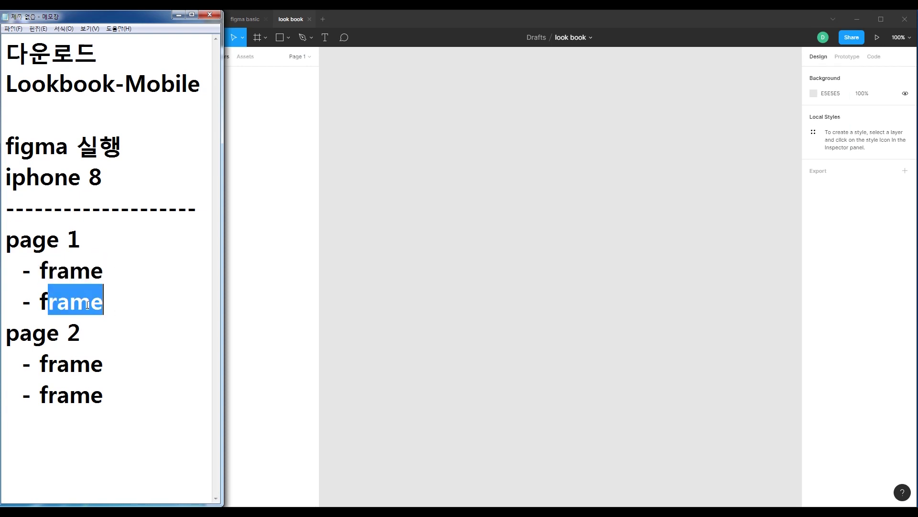
pyautogui.moveTo(40, 301); pyautogui.dragTo(103, 300)
pyautogui.moveTo(121, 393); pyautogui.dragTo(1, 338)
pyautogui.press('BackSpace')
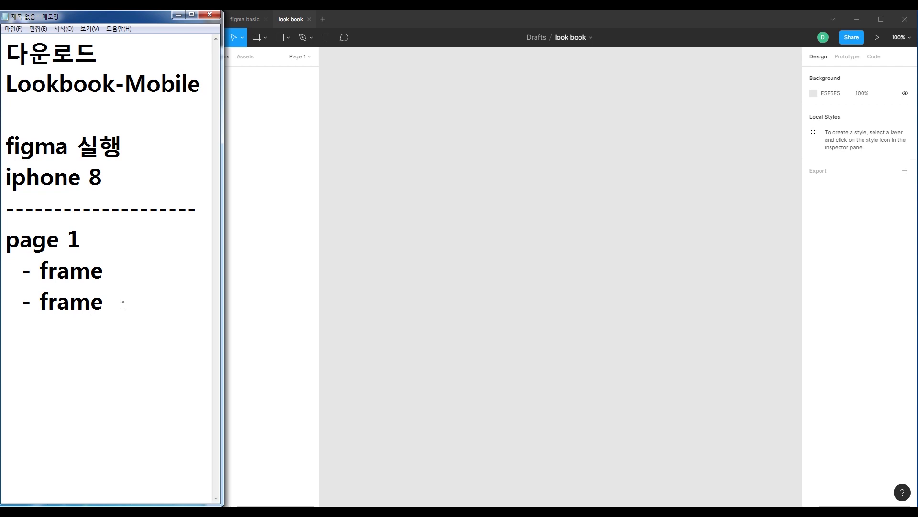
pyautogui.doubleClick(67, 271)
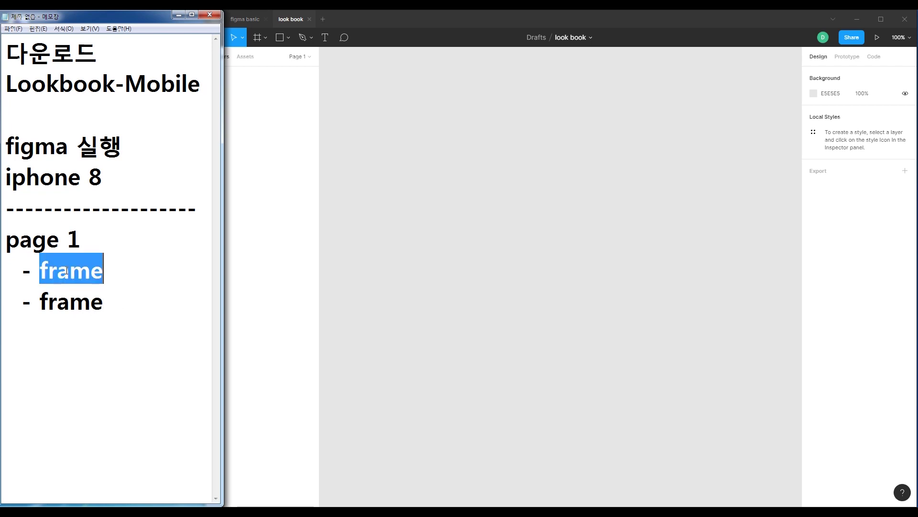
pyautogui.click(68, 300)
pyautogui.doubleClick(68, 301)
pyautogui.click(67, 328)
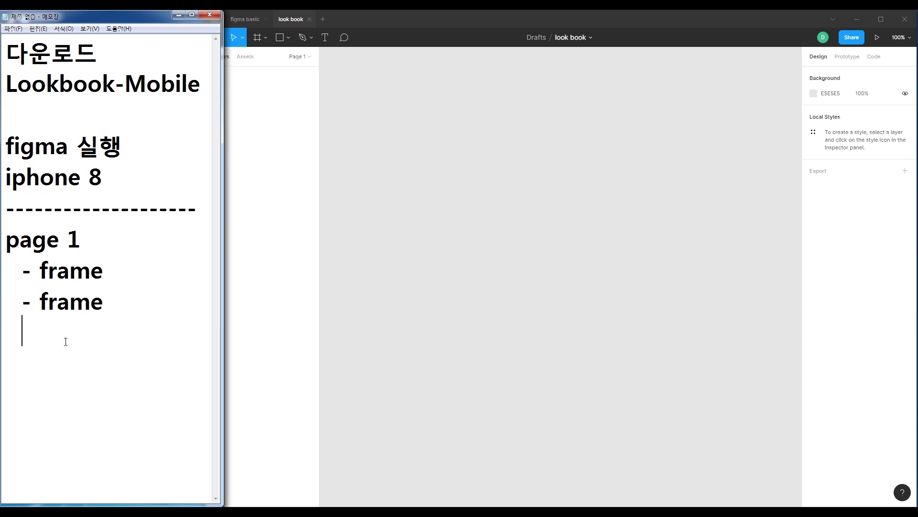
pyautogui.moveTo(125, 316); pyautogui.dragTo(2, 275)
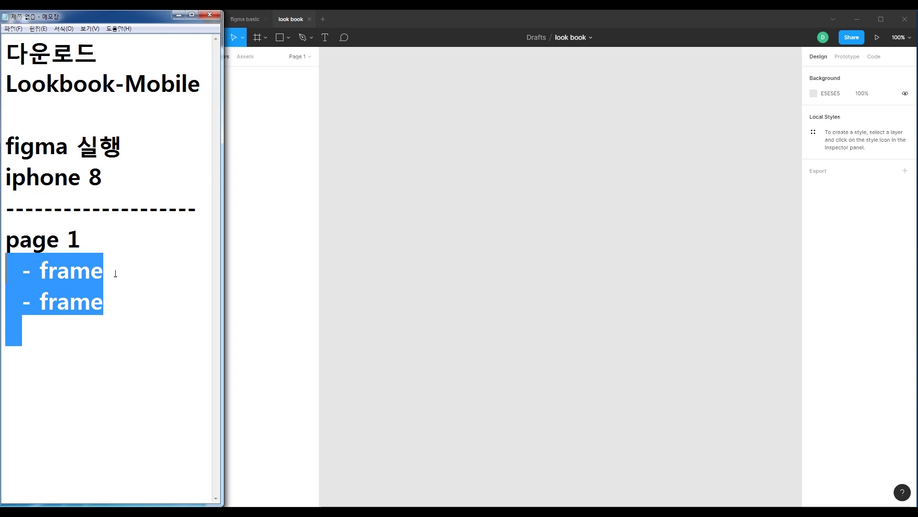
# Add an iPhone 8 frame (375 × 667) to the look book file in Figma
pyautogui.click(517, 164)
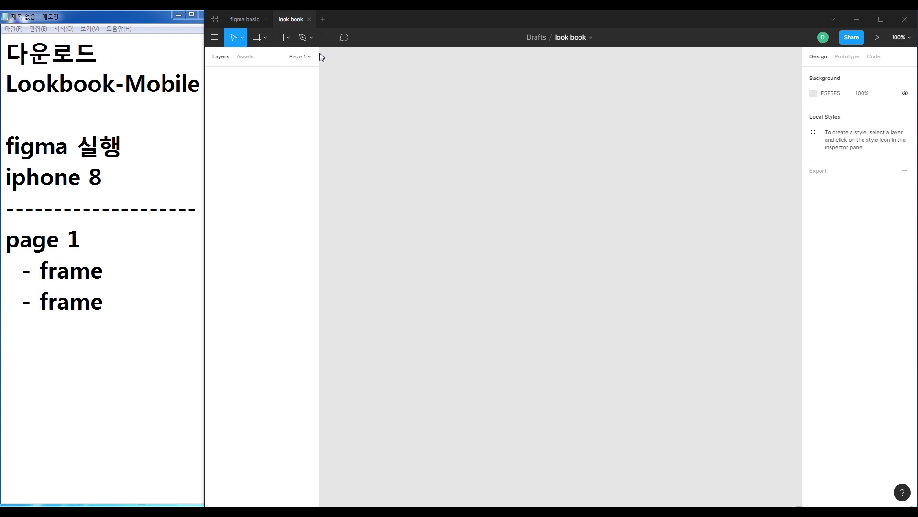
pyautogui.click(258, 38)
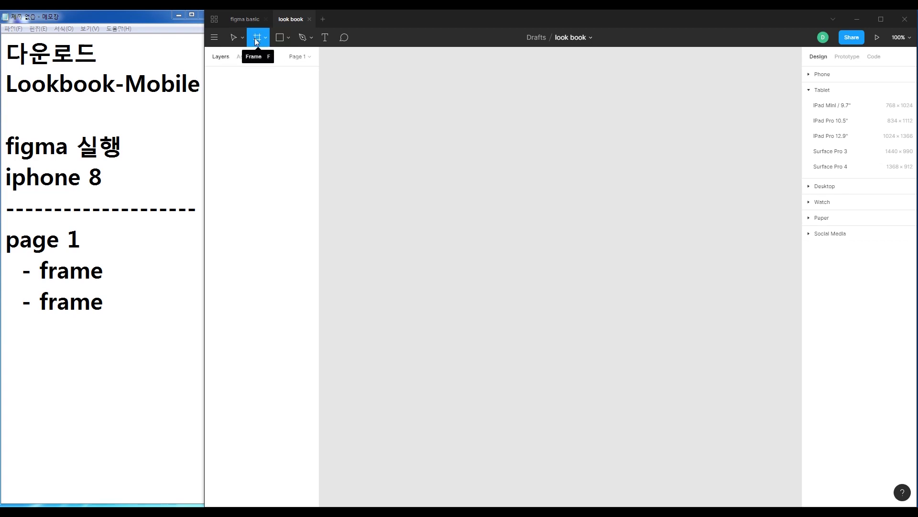
pyautogui.click(810, 76)
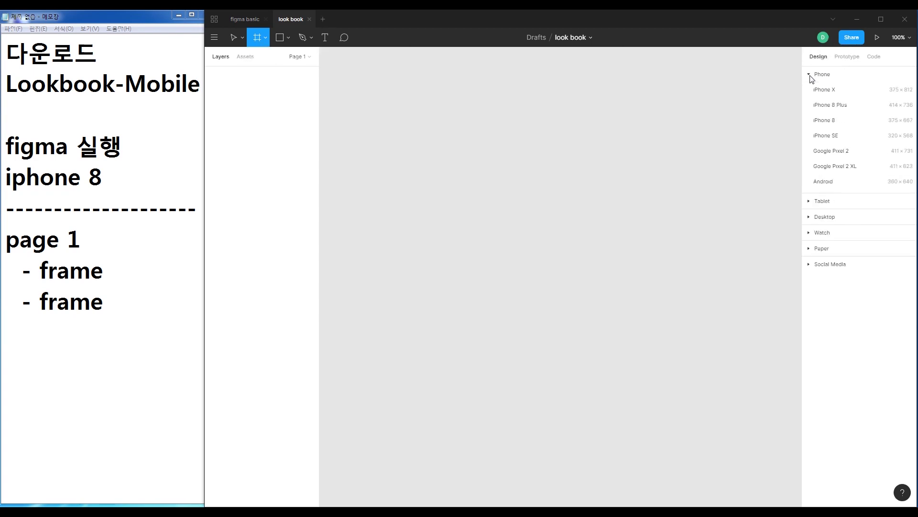
pyautogui.click(828, 124)
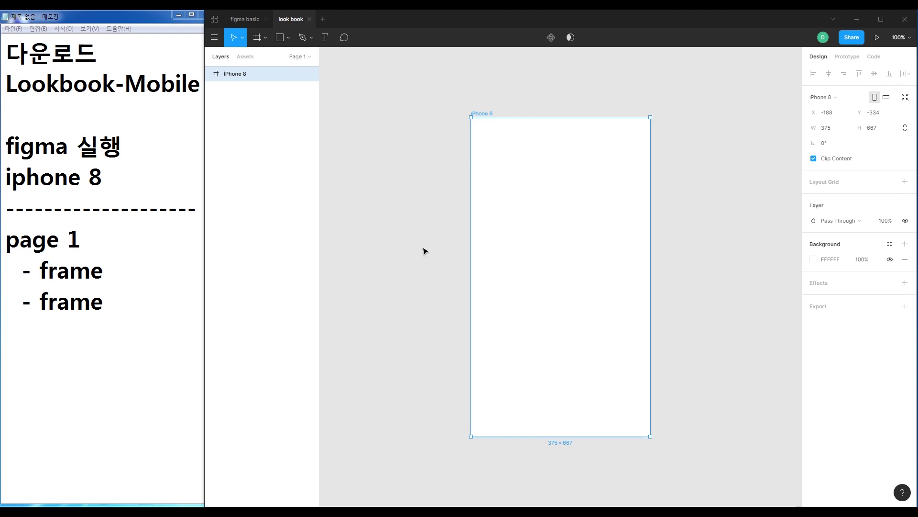
# Look at the lookbook_01_newsfeed mockup in the image viewer and return to Figma
pyautogui.hotkey('alt', 'Tab')
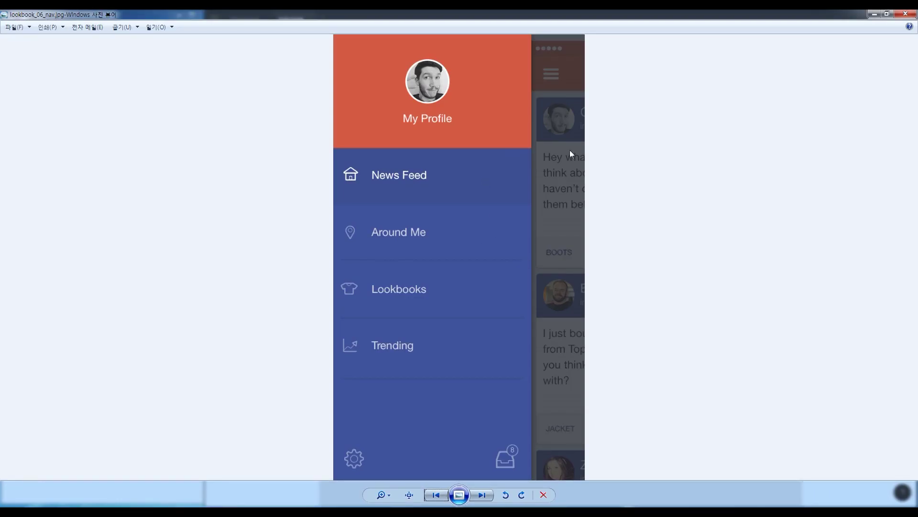
pyautogui.click(491, 494)
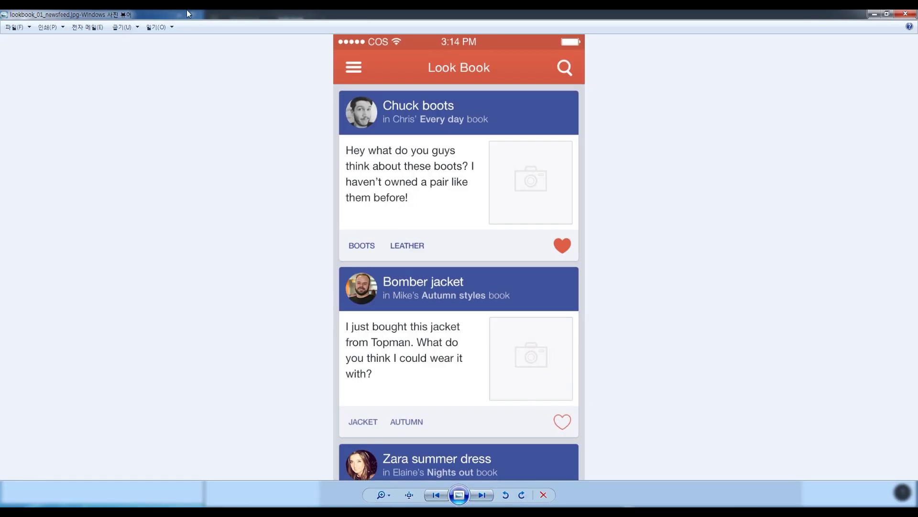
pyautogui.click(872, 16)
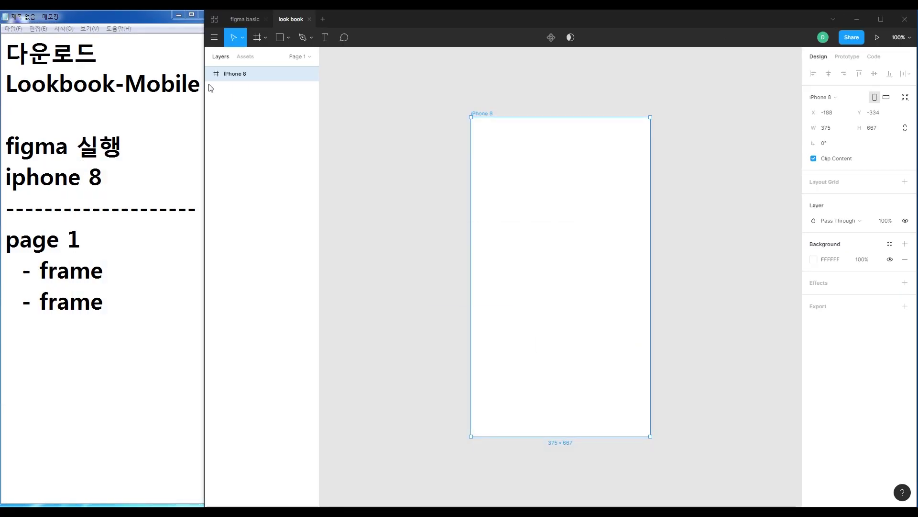
# Rename the iPhone 8 frame as "Main Page" and add a 10 px layout grid to it
pyautogui.doubleClick(239, 75)
pyautogui.write('m')
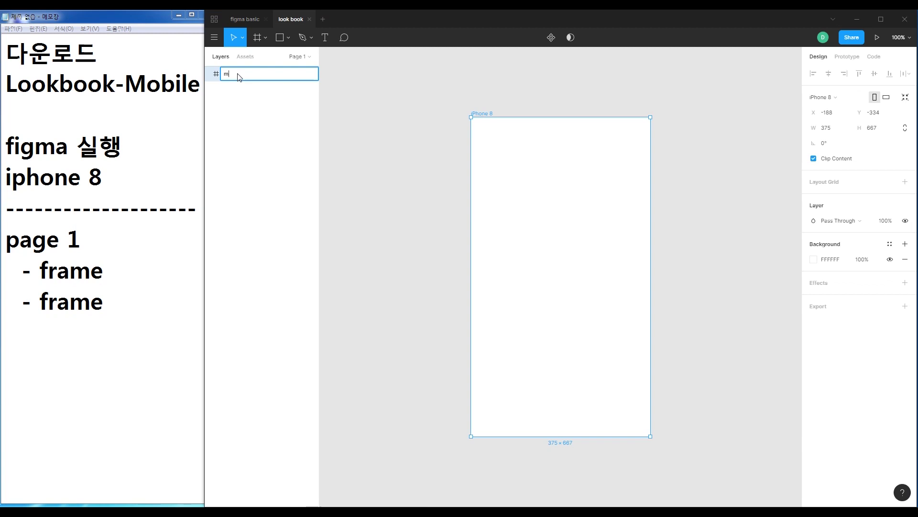
pyautogui.write('lan')
pyautogui.press('BackSpace')
pyautogui.press('Return')
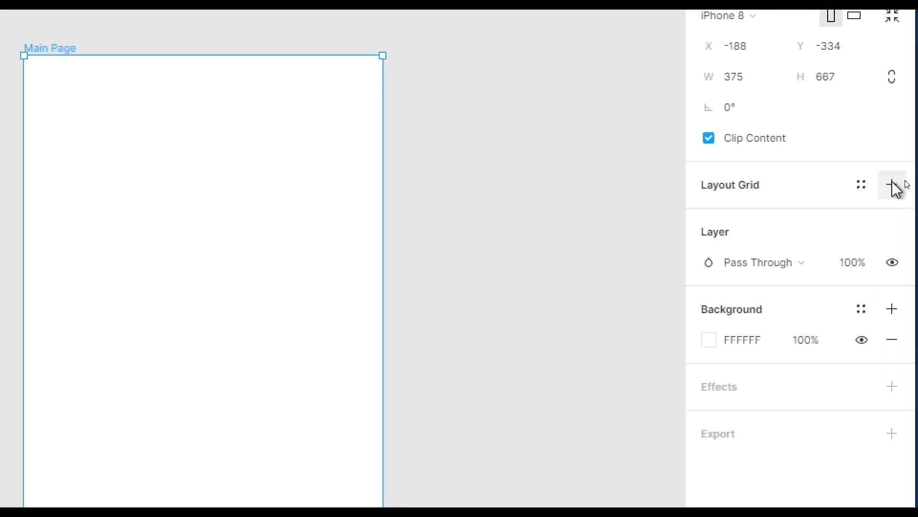
pyautogui.click(898, 188)
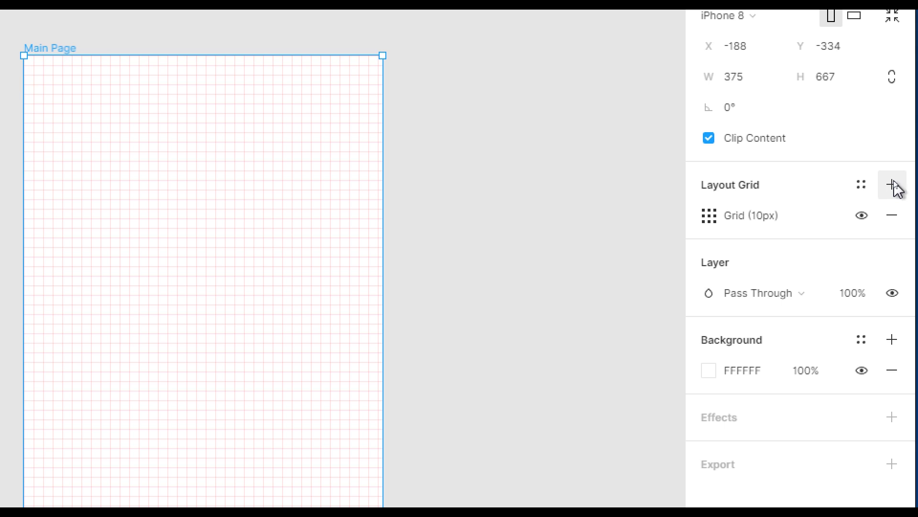
# Set the Main Page frame's layout grid size to 16 px
pyautogui.click(760, 214)
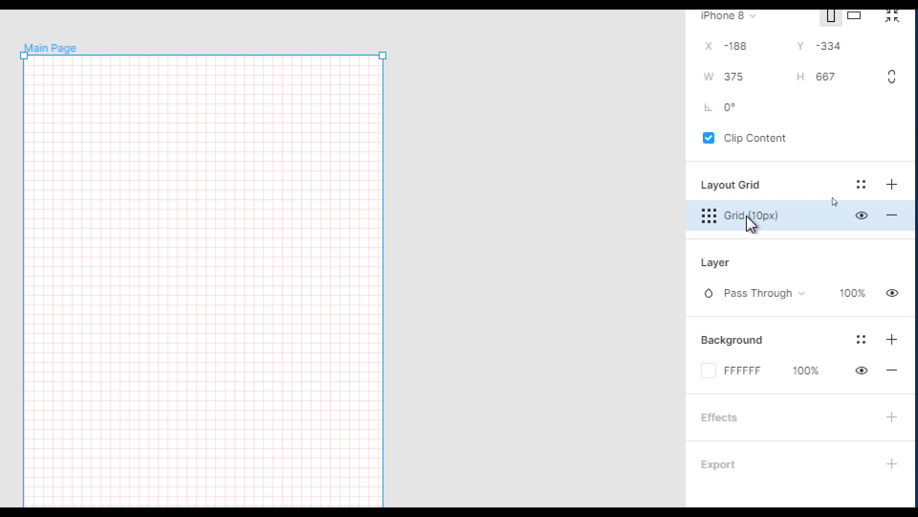
pyautogui.click(709, 215)
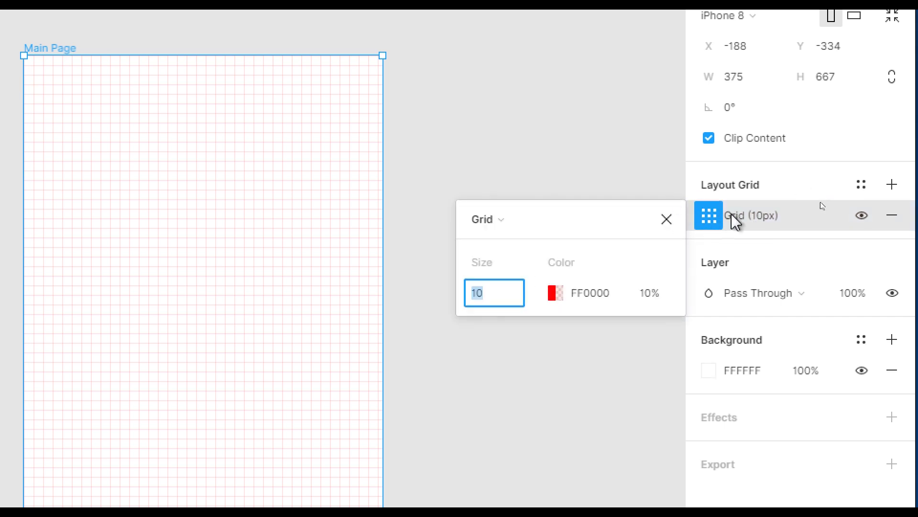
pyautogui.write('16')
pyautogui.press('Return')
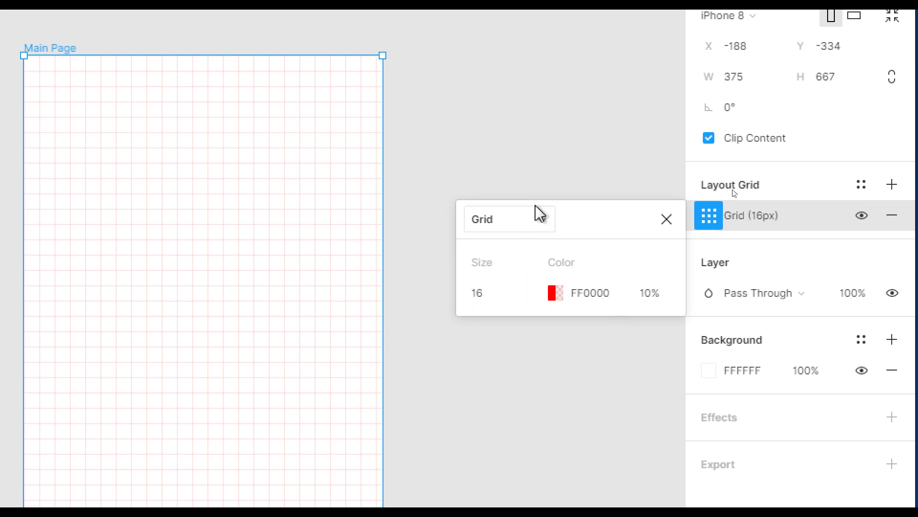
pyautogui.click(532, 232)
pyautogui.click(538, 227)
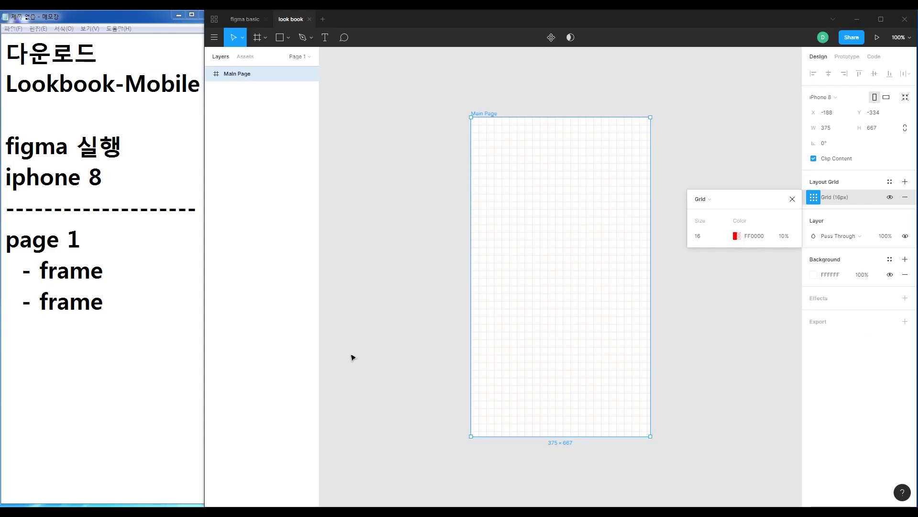
# Open the Windows calculator
pyautogui.click(11, 513)
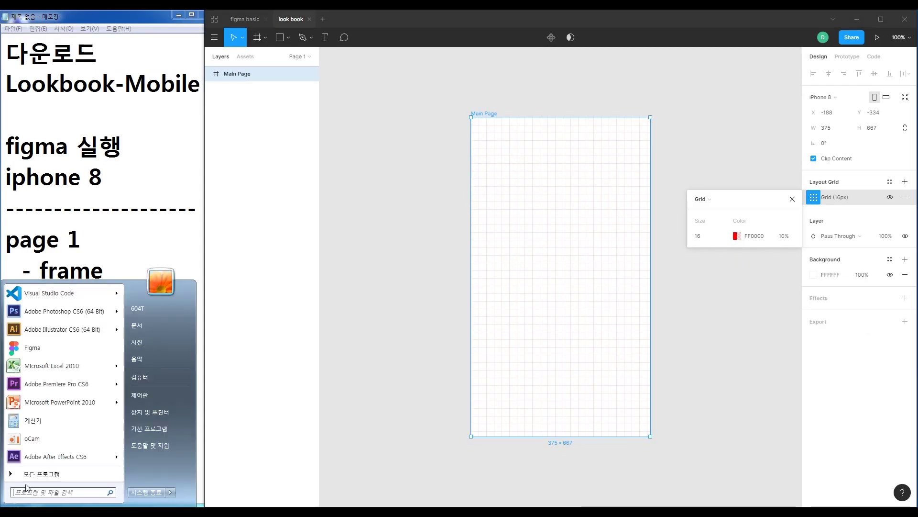
pyautogui.click(49, 421)
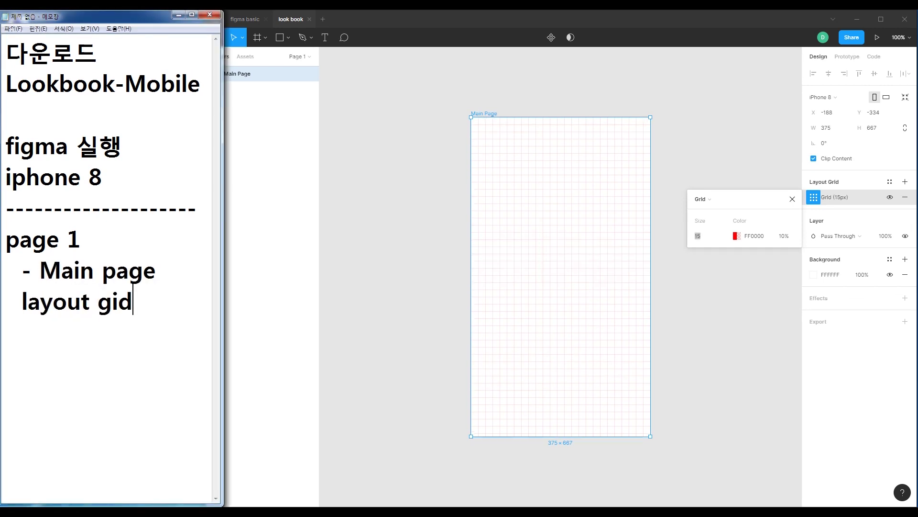
# Correct the notes line to read "layout grid 15px" and add blank lines below it
pyautogui.press('BackSpace')
pyautogui.press('BackSpace')
pyautogui.write('rid 15px')
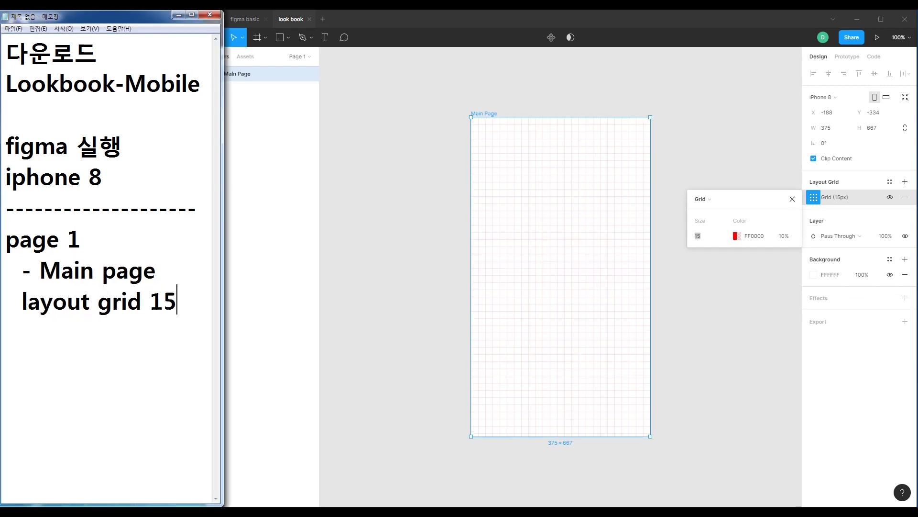
pyautogui.press('Return')
pyautogui.press('Return')
pyautogui.press('Return')
pyautogui.press('Return')
pyautogui.press('Return')
pyautogui.press('Return')
pyautogui.press('Return')
pyautogui.press('Return')
pyautogui.press('Return')
pyautogui.press('Return')
pyautogui.press('Return')
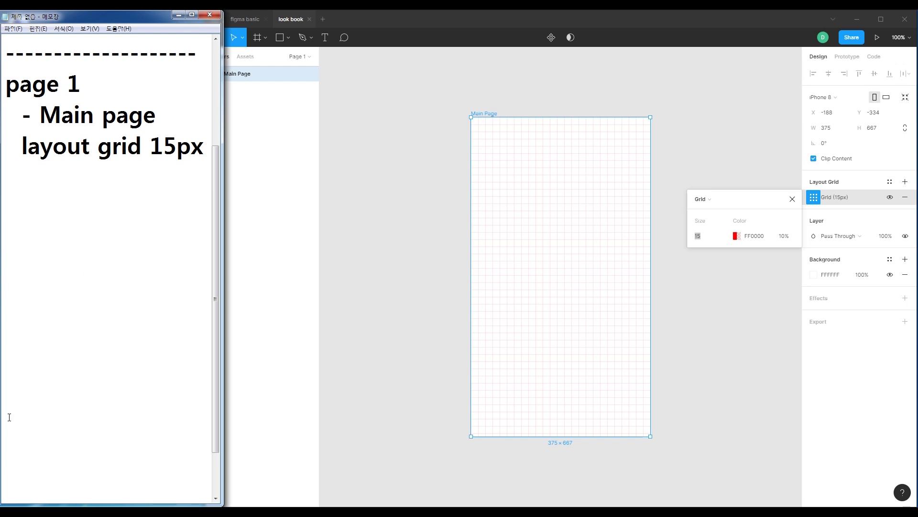
# Examine the header bar and card list of the lookbook_01_newsfeed mockup using temporary red outlines, and minimize the image viewer
pyautogui.moveTo(279, 512)
pyautogui.click(311, 512)
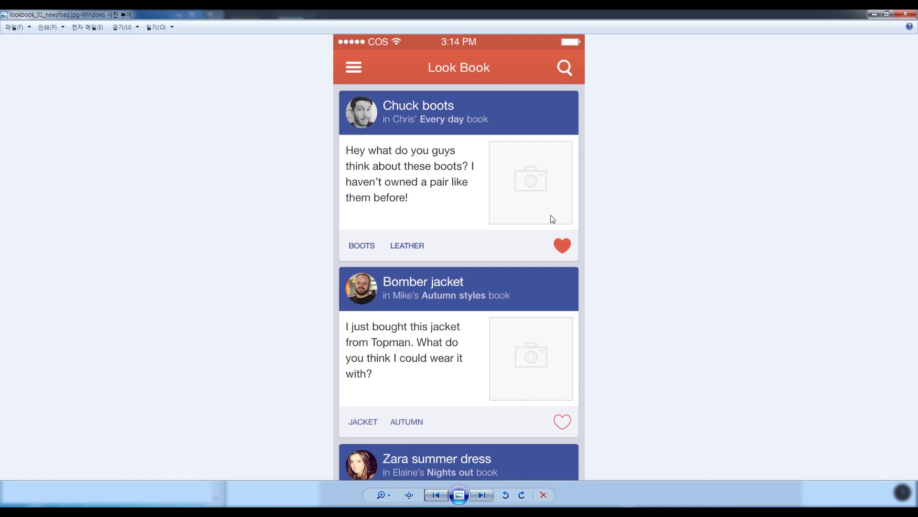
pyautogui.hotkey('ctrl', '2')
pyautogui.moveTo(326, 49)
pyautogui.mouseDown()
pyautogui.moveTo(561, 97)
pyautogui.moveTo(597, 87)
pyautogui.mouseUp()
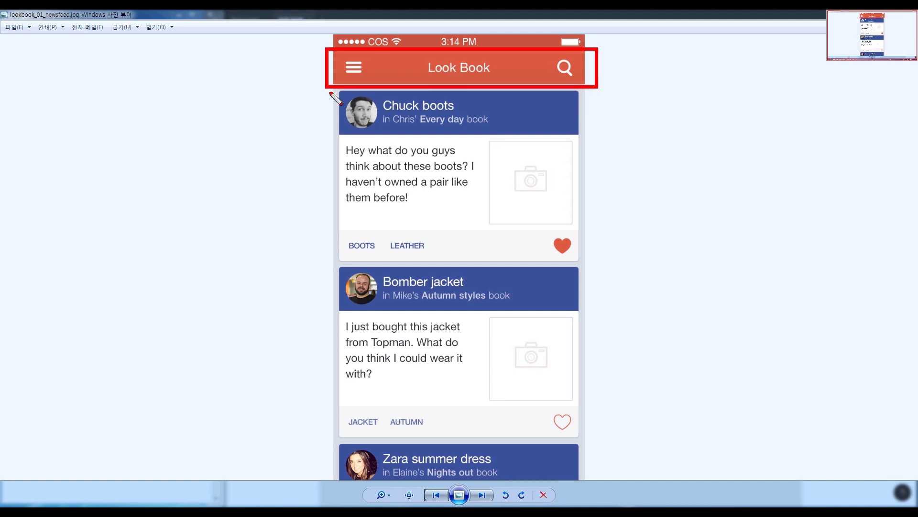
pyautogui.moveTo(353, 222)
pyautogui.mouseDown()
pyautogui.moveTo(558, 483)
pyautogui.moveTo(599, 484)
pyautogui.moveTo(594, 474)
pyautogui.mouseUp()
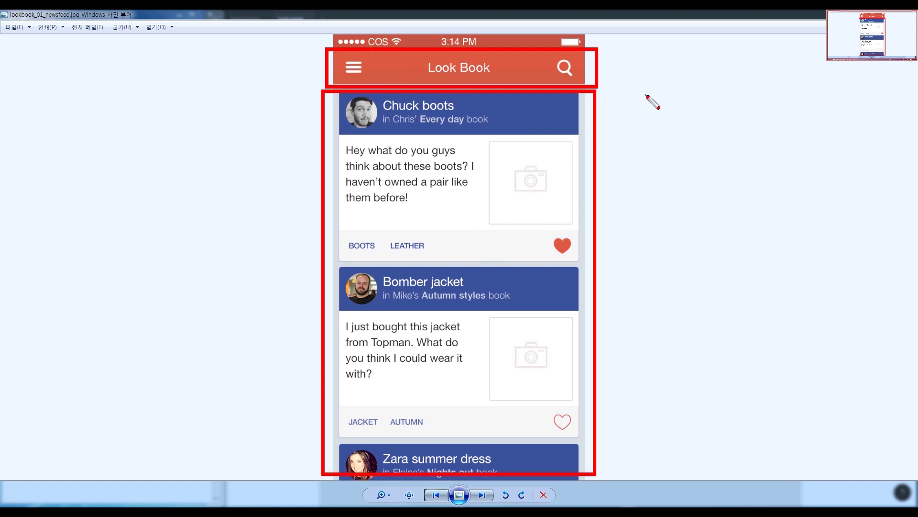
pyautogui.press('e')
pyautogui.moveTo(330, 46); pyautogui.dragTo(589, 87)
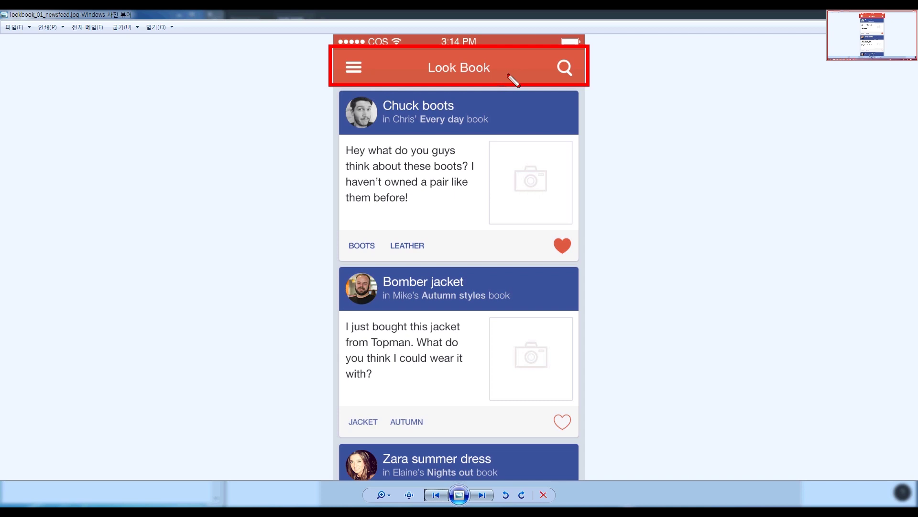
pyautogui.press('Escape')
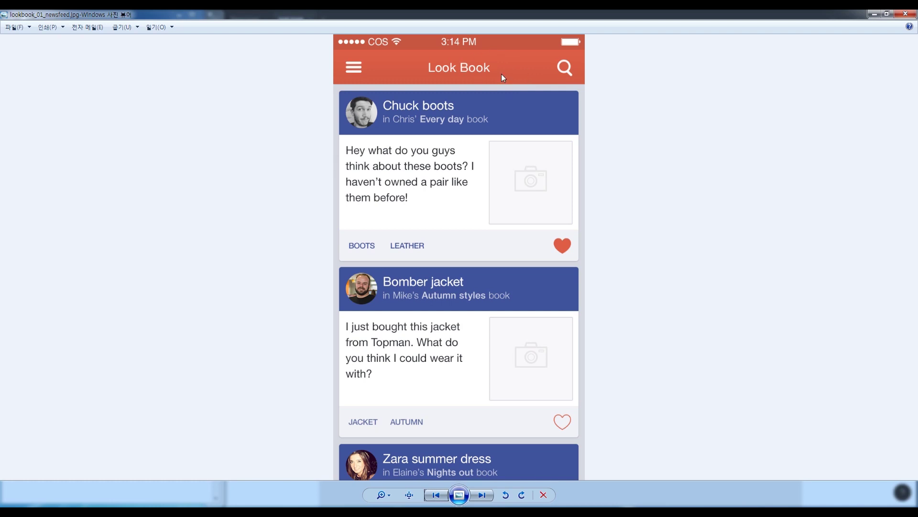
pyautogui.click(873, 15)
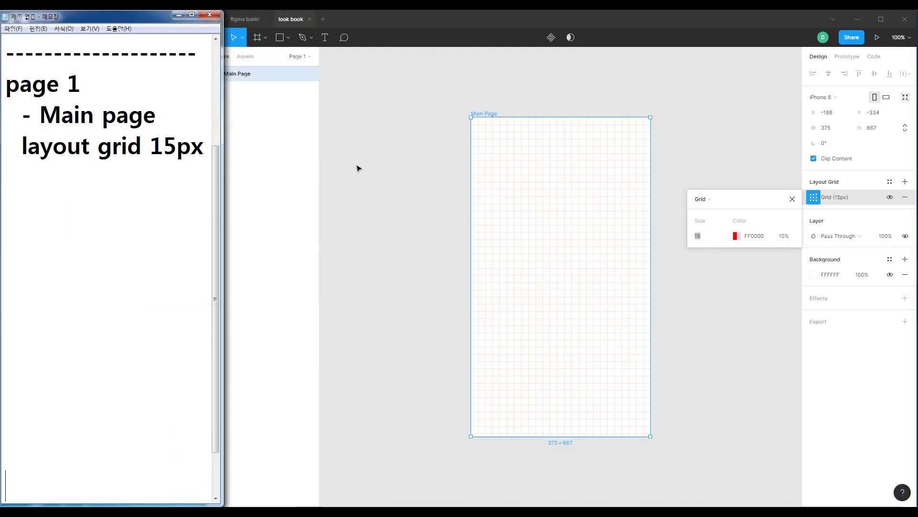
# Add a dashed divider and the header size "375* 80" below the layout grid line in the notes
pyautogui.click(143, 176)
pyautogui.write('--------------------')
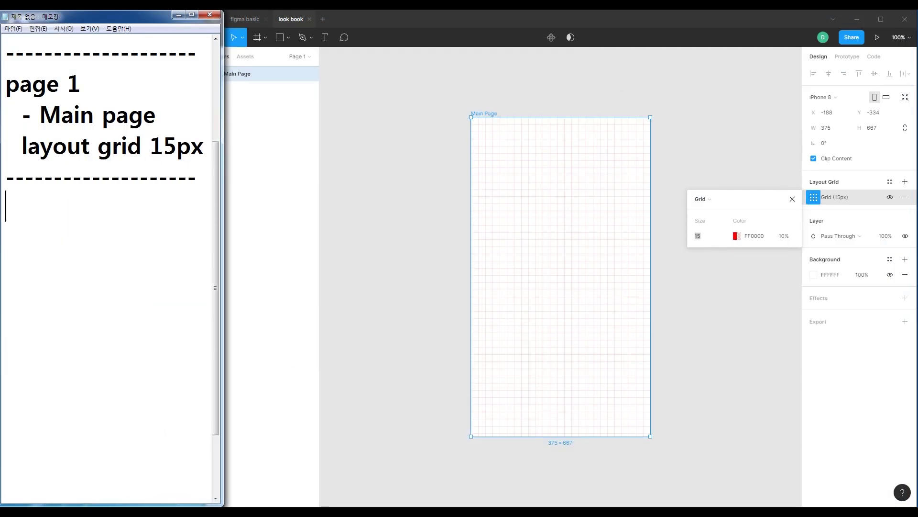
pyautogui.write('2')
pyautogui.press('BackSpace')
pyautogui.write('375* 80')
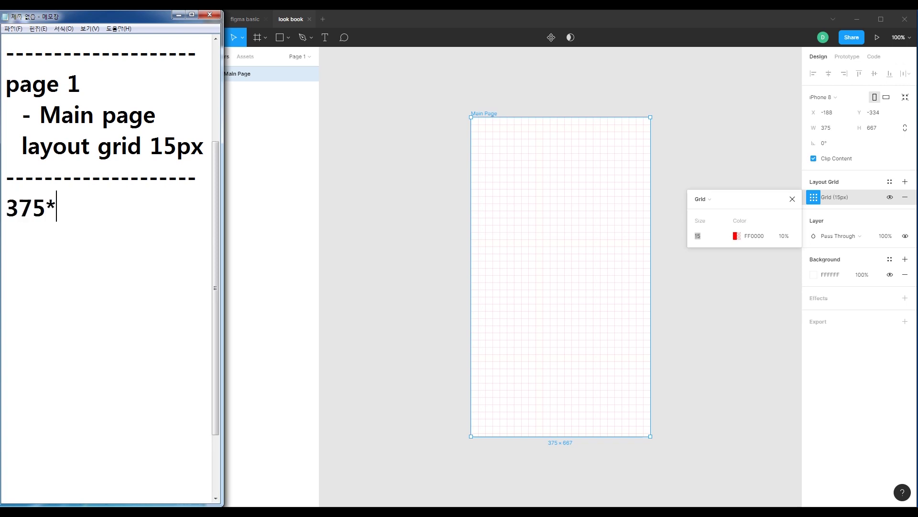
# Add a rectangle on the Figma canvas beside the Main Page frame and size it 375 × 80
pyautogui.click(563, 198)
pyautogui.click(534, 94)
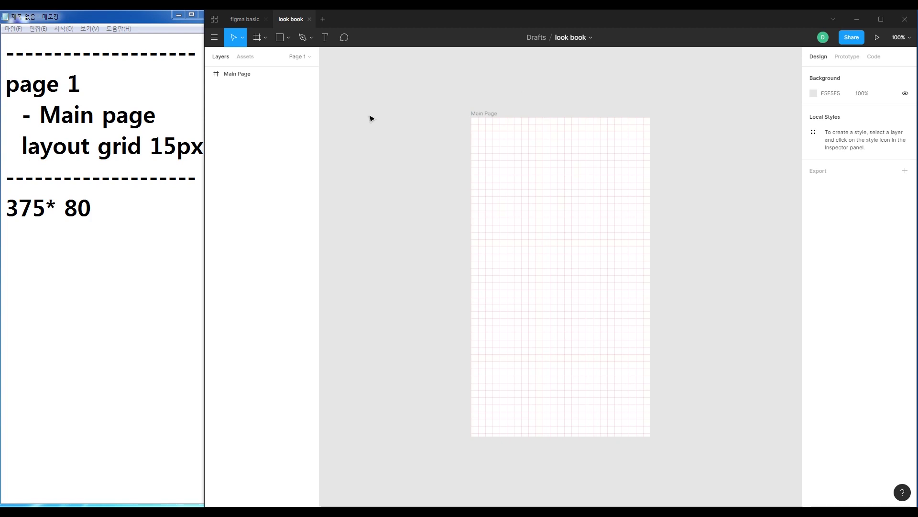
pyautogui.click(281, 44)
pyautogui.click(440, 125)
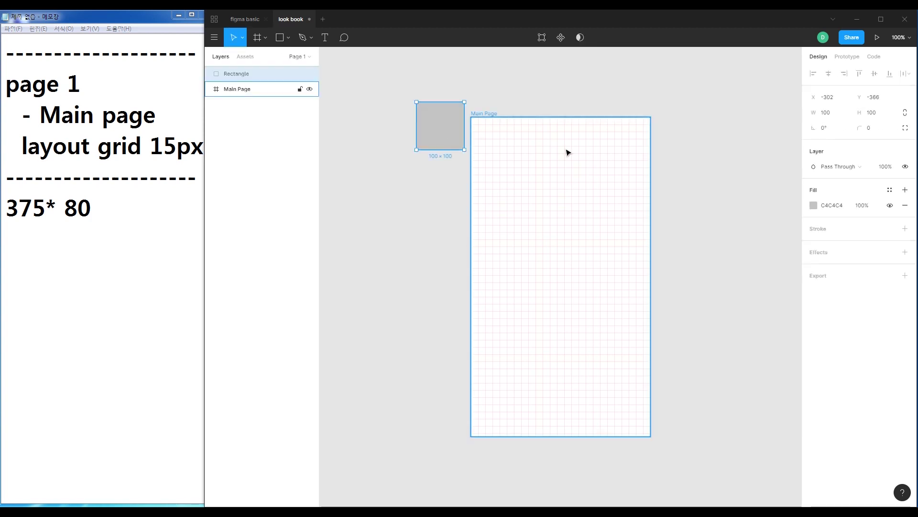
pyautogui.click(835, 114)
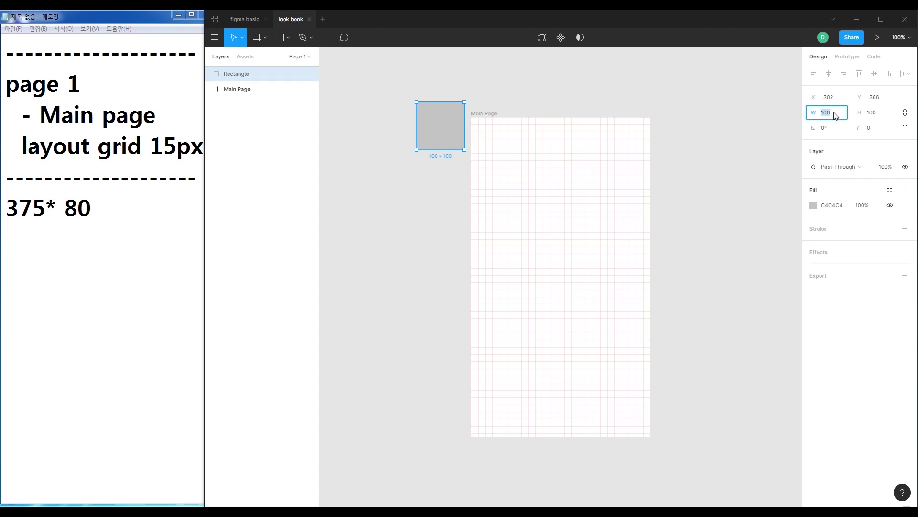
pyautogui.press('Tab')
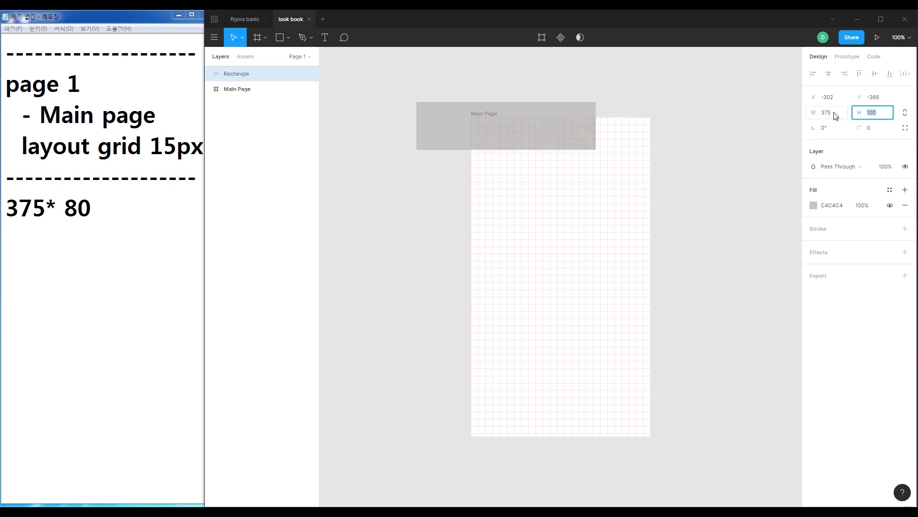
pyautogui.write('80')
pyautogui.press('Return')
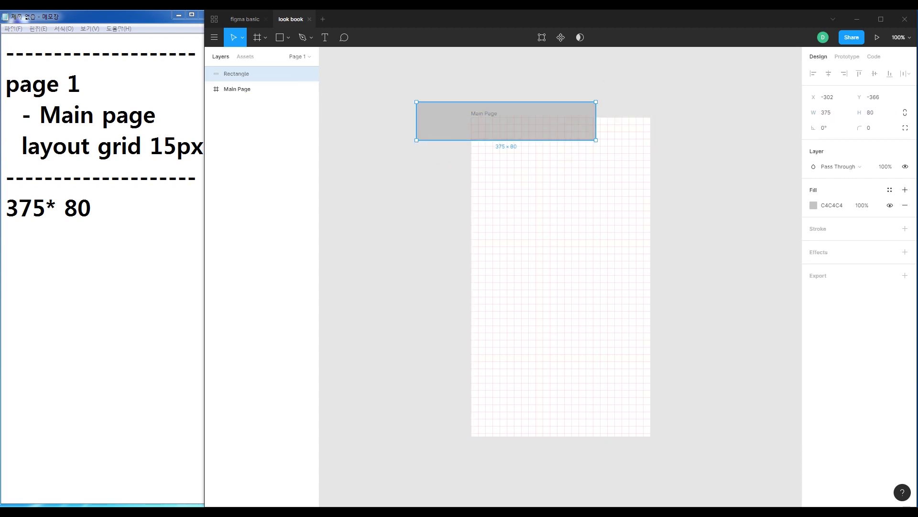
# Set the rectangle's X and Y positions to 0
pyautogui.click(872, 103)
pyautogui.write('0')
pyautogui.press('Return')
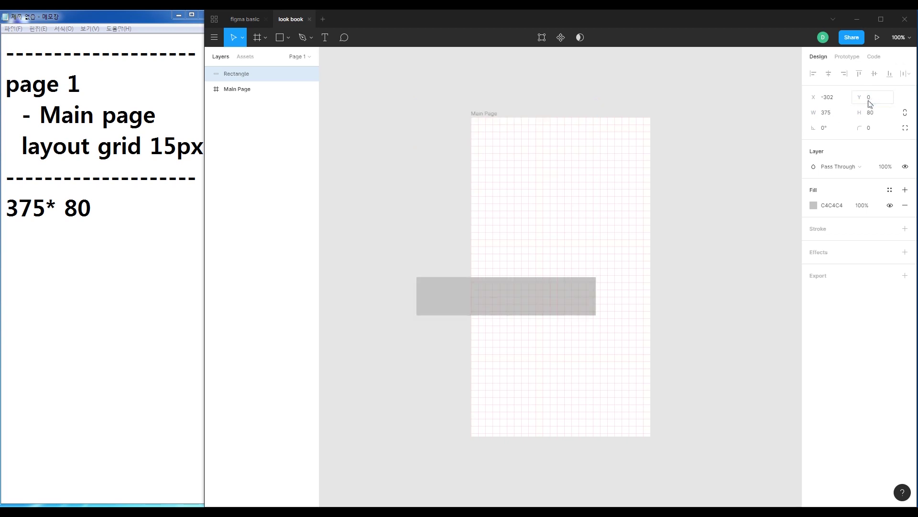
pyautogui.click(840, 101)
pyautogui.write('0')
pyautogui.press('Return')
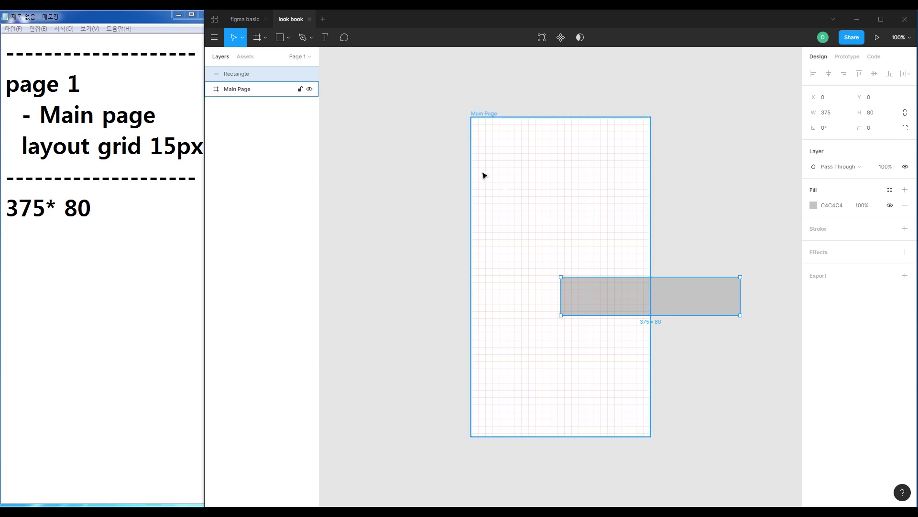
# Move the rectangle onto the Main Page frame, aligned with its top edge and both sides
pyautogui.moveTo(648, 292); pyautogui.dragTo(556, 136)
pyautogui.click(704, 149)
pyautogui.moveTo(617, 137); pyautogui.dragTo(617, 136)
pyautogui.click(687, 119)
pyautogui.click(608, 138)
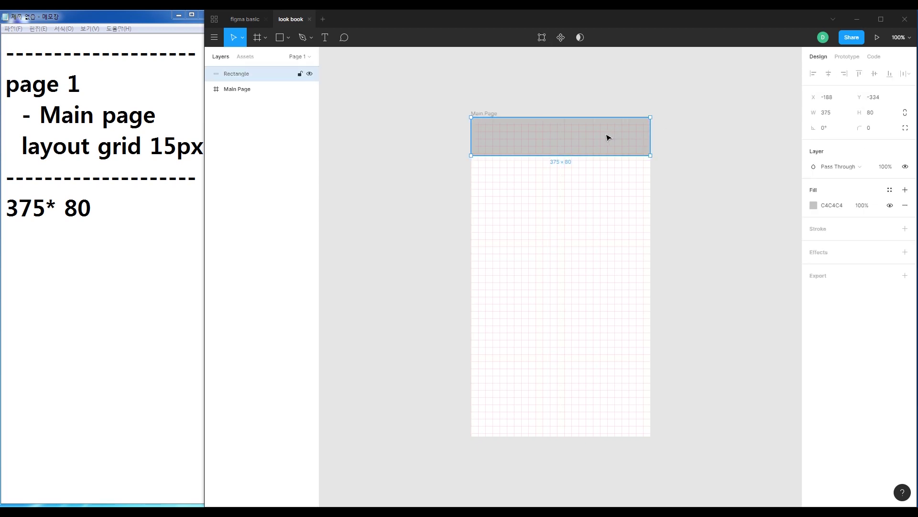
# Reduce the rectangle's height to 75 by moving its bottom edge to the nearest grid line
pyautogui.keyDown('ctrl'); pyautogui.scroll(5, 588, 154); pyautogui.keyUp('ctrl')
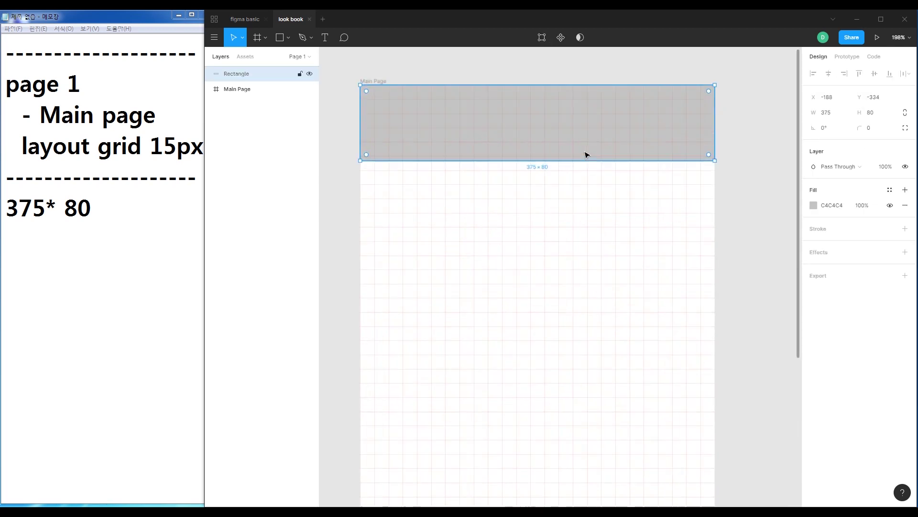
pyautogui.moveTo(464, 108); pyautogui.dragTo(538, 191)
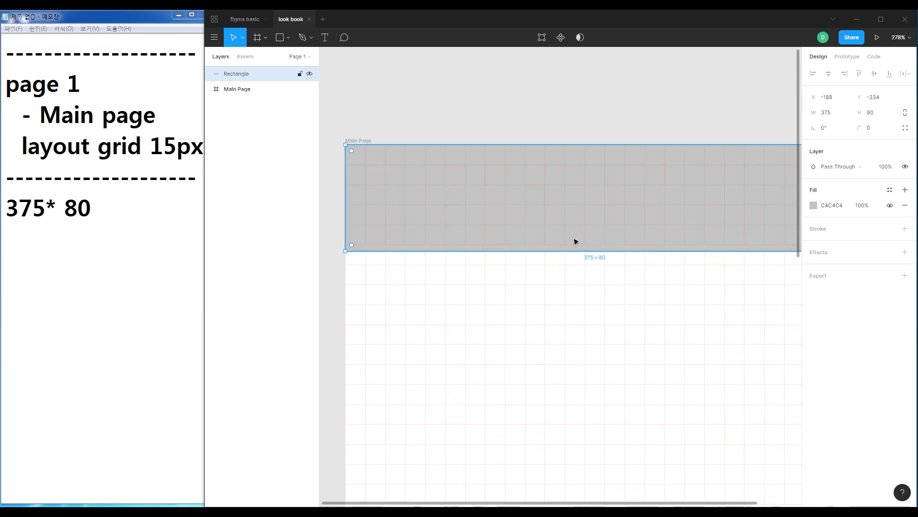
pyautogui.moveTo(589, 250); pyautogui.dragTo(591, 244)
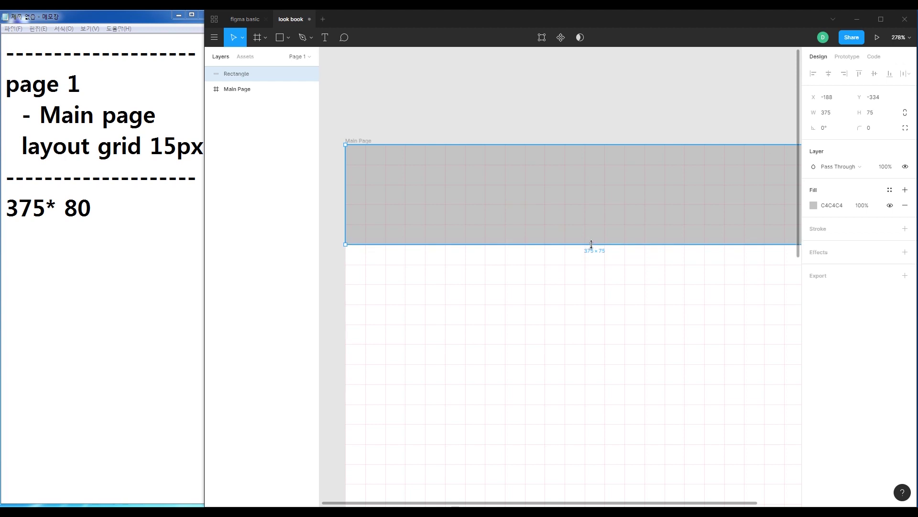
# Change the header size in the notes to "375* 75"
pyautogui.click(104, 212)
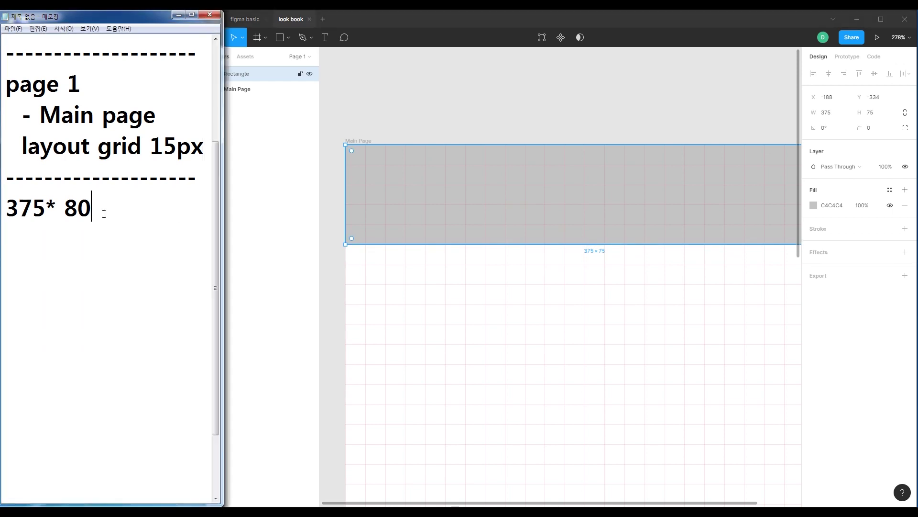
pyautogui.doubleClick(106, 209)
pyautogui.write('75')
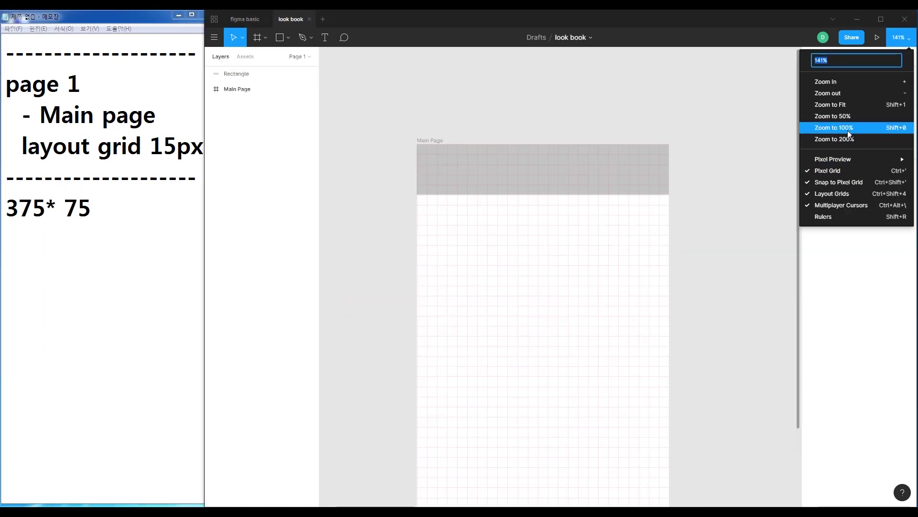
# Nest the Rectangle layer inside the Main Page frame and select the rectangle
pyautogui.click(835, 125)
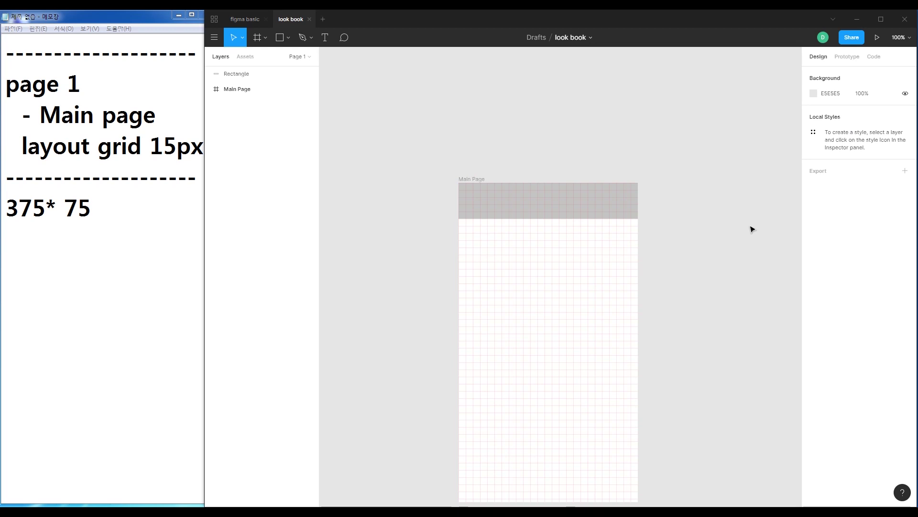
pyautogui.moveTo(712, 334); pyautogui.dragTo(684, 288)
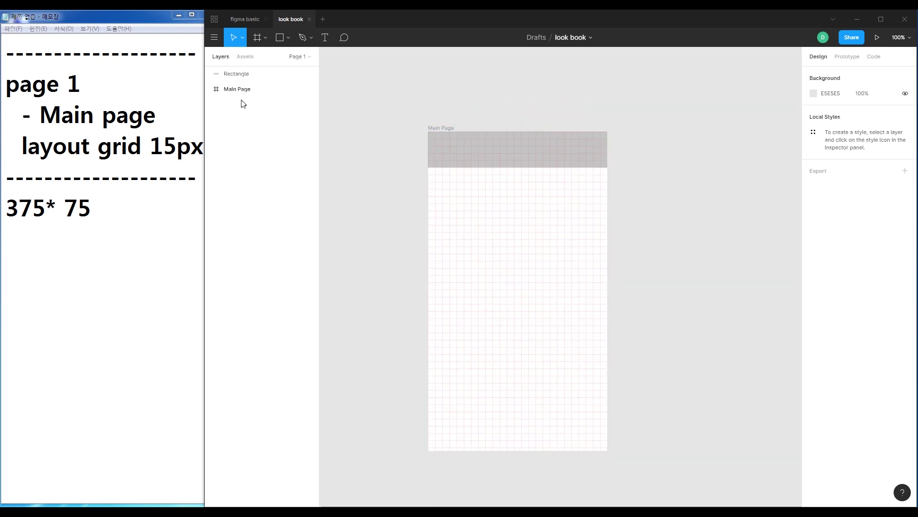
pyautogui.click(236, 75)
pyautogui.moveTo(234, 77); pyautogui.dragTo(250, 94)
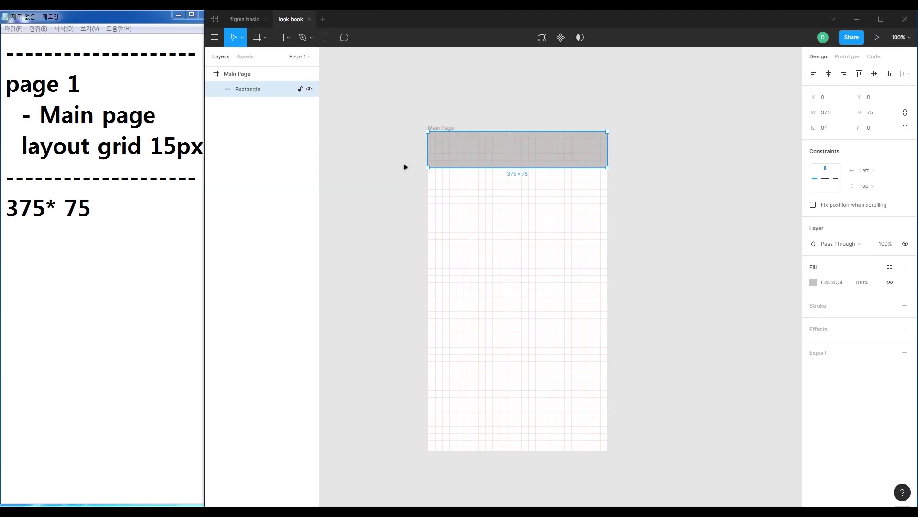
pyautogui.click(404, 166)
pyautogui.click(468, 145)
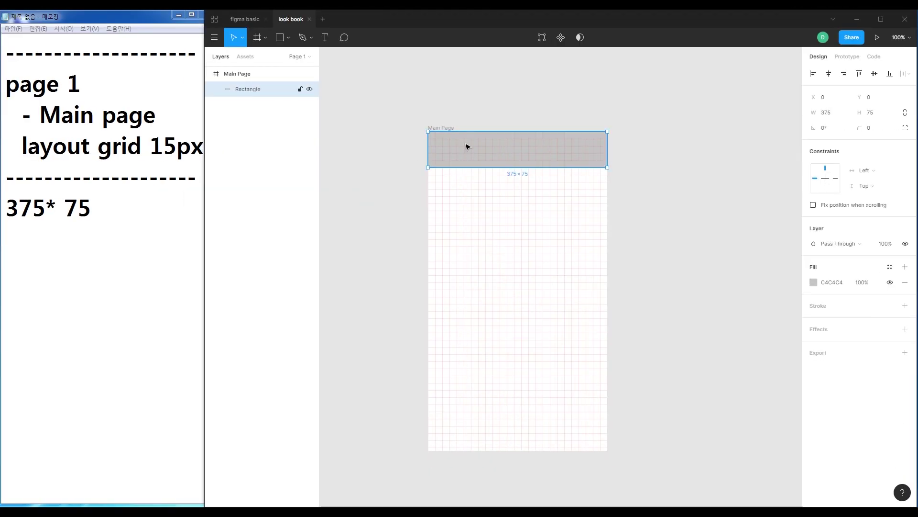
# Rename the Rectangle layer inside the Main Page frame as HEADER BG
pyautogui.doubleClick(254, 90)
pyautogui.write('head')
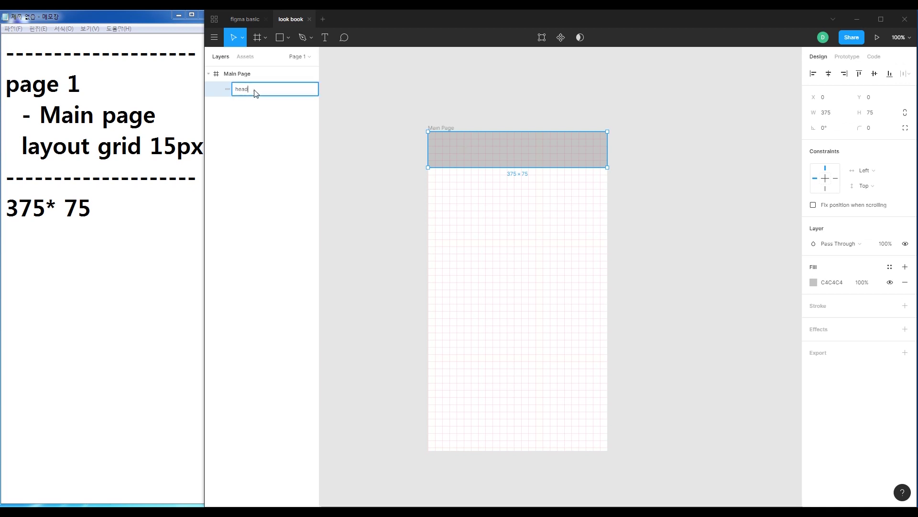
pyautogui.press('BackSpace')
pyautogui.press('BackSpace')
pyautogui.press('BackSpace')
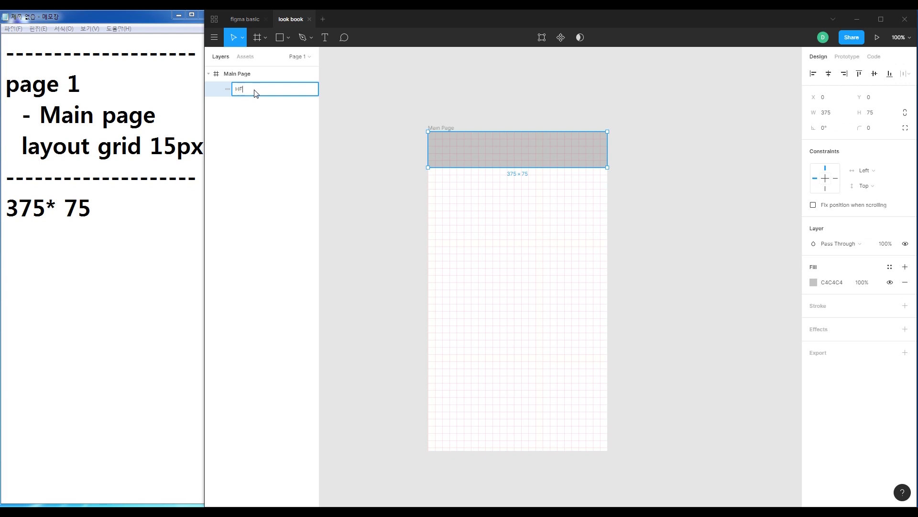
pyautogui.write('G')
pyautogui.press('Return')
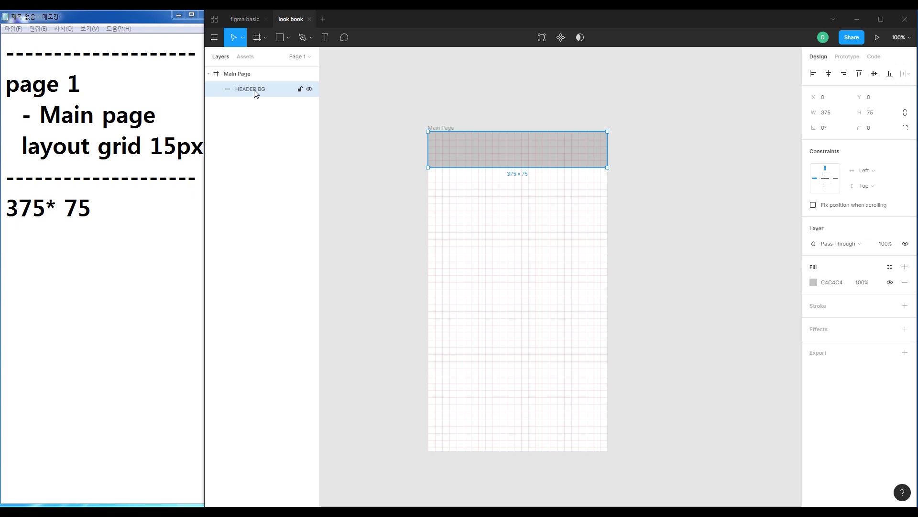
# Add the header colour code "dd5e46" on a new line below "375* 75" in the notes
pyautogui.click(119, 232)
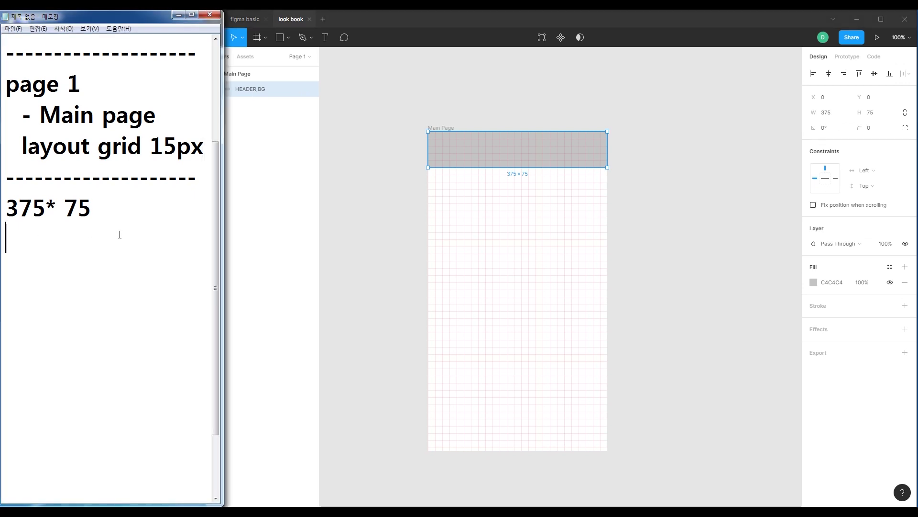
pyautogui.write('DD')
pyautogui.press('BackSpace')
pyautogui.press('BackSpace')
pyautogui.write('dd')
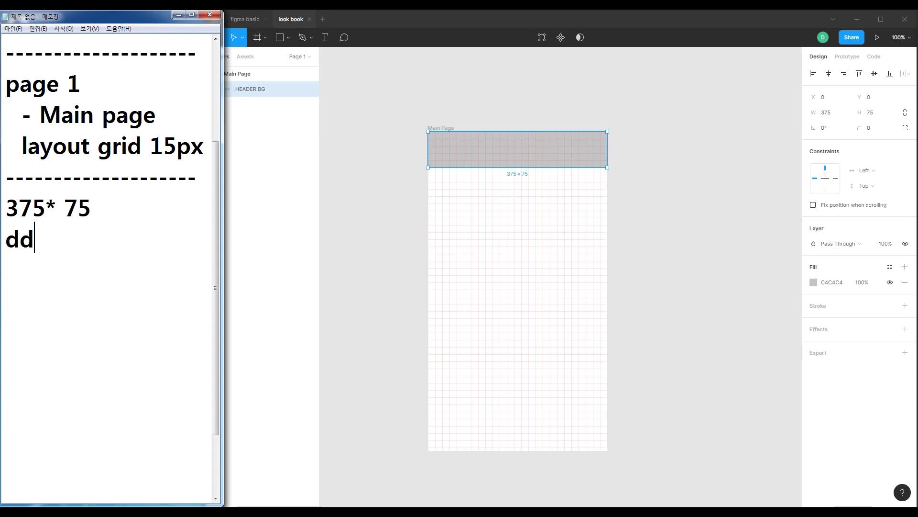
pyautogui.write('re45')
pyautogui.press('BackSpace')
pyautogui.press('BackSpace')
pyautogui.press('BackSpace')
pyautogui.press('BackSpace')
pyautogui.write('r')
pyautogui.press('BackSpace')
pyautogui.write('5e46')
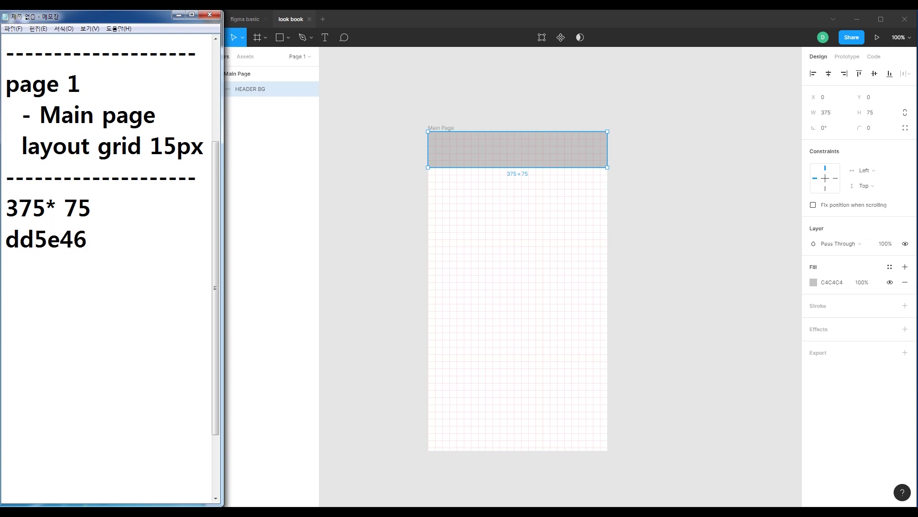
# Copy the colour code from the notes and apply it as the header rectangle's fill, DD5E46
pyautogui.hotkey('shift', 'Home')
pyautogui.hotkey('ctrl', 'c')
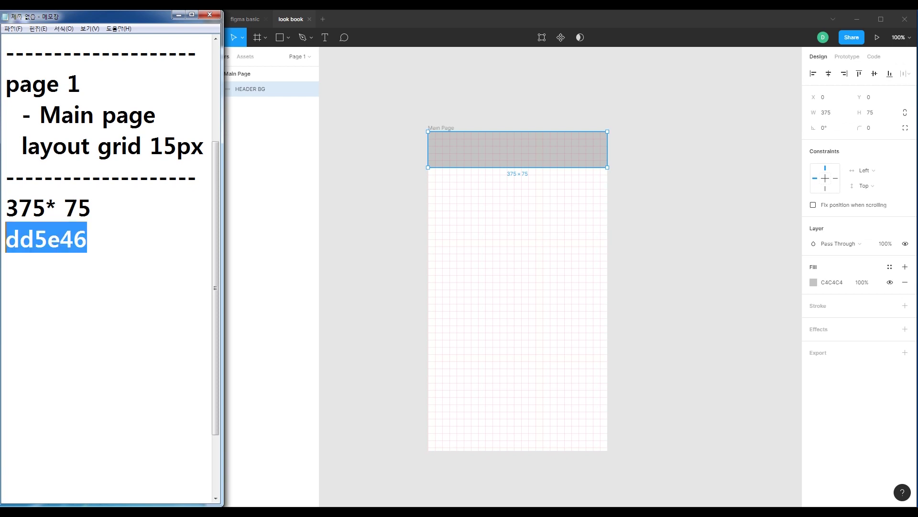
pyautogui.click(841, 284)
pyautogui.hotkey('ctrl', 'v')
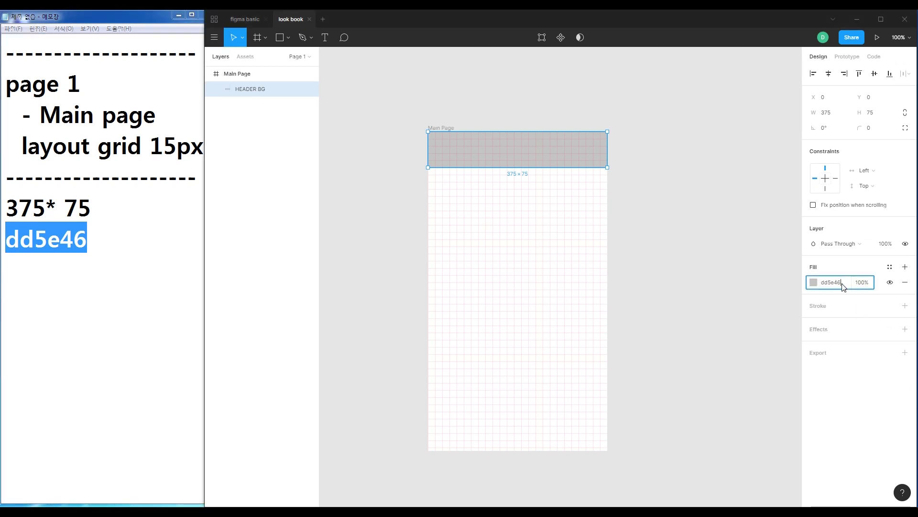
pyautogui.press('Return')
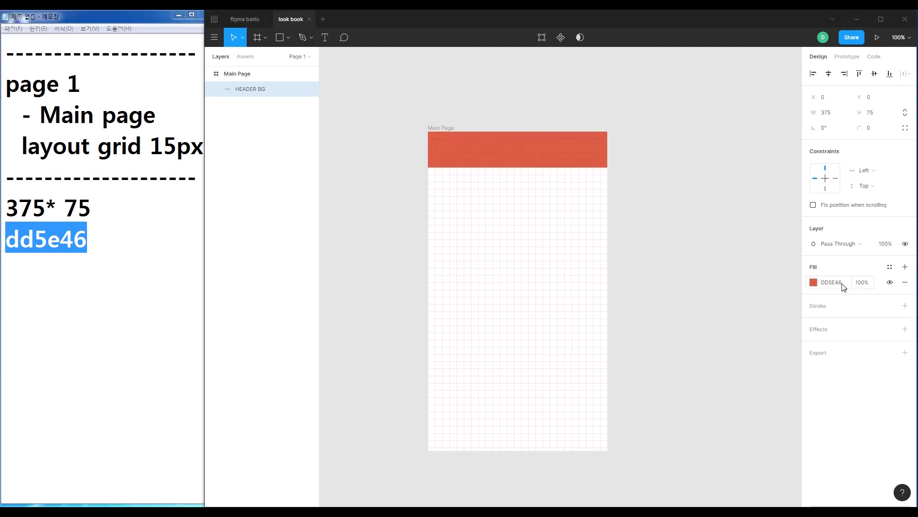
# Look through the Lookbook reference images, including the navigation and product page screens, and close the viewer
pyautogui.scroll(2, 553, 182)
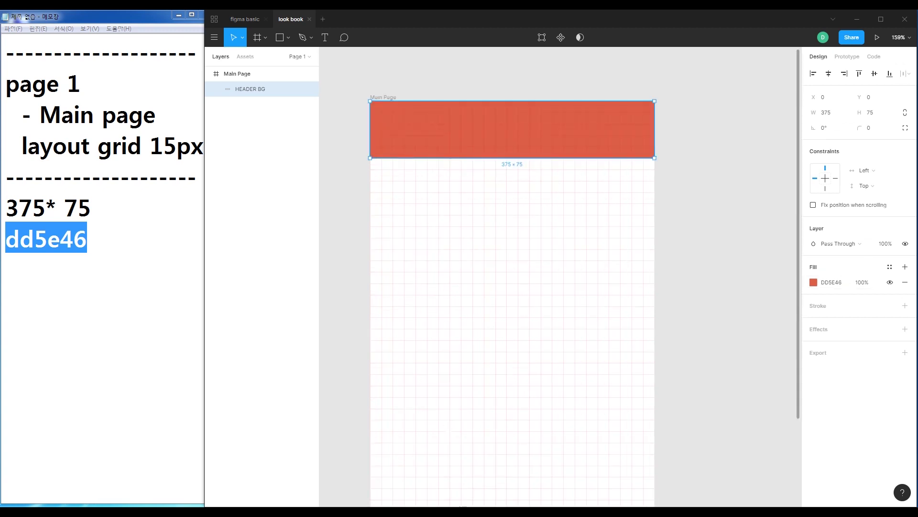
pyautogui.click(316, 513)
pyautogui.click(482, 493)
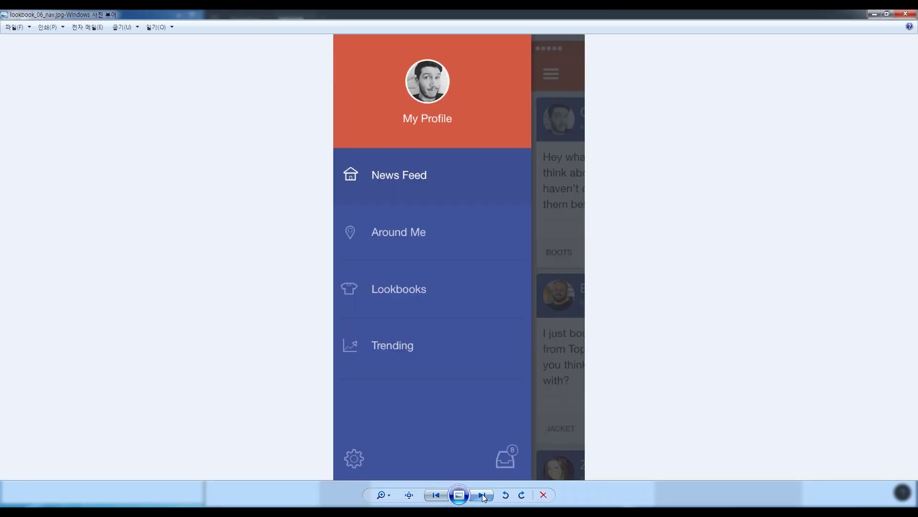
pyautogui.click(435, 495)
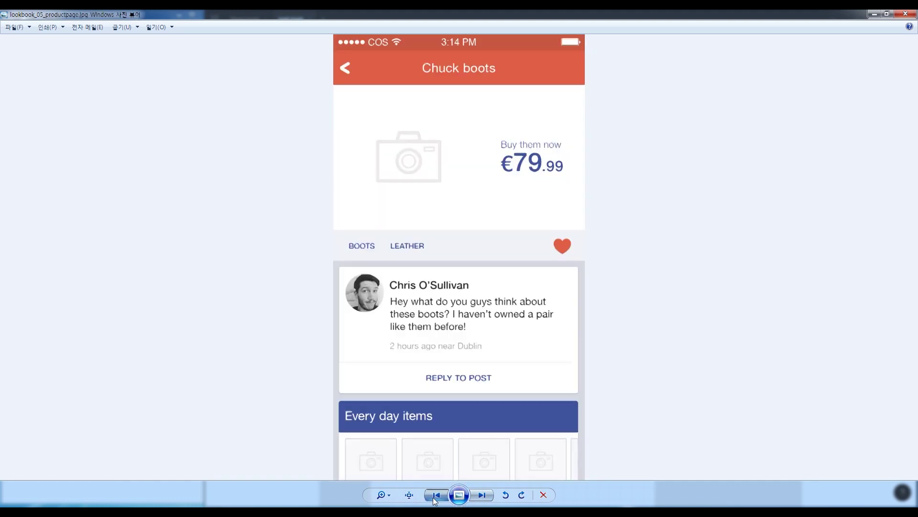
pyautogui.click(436, 494)
pyautogui.click(436, 494)
pyautogui.click(905, 13)
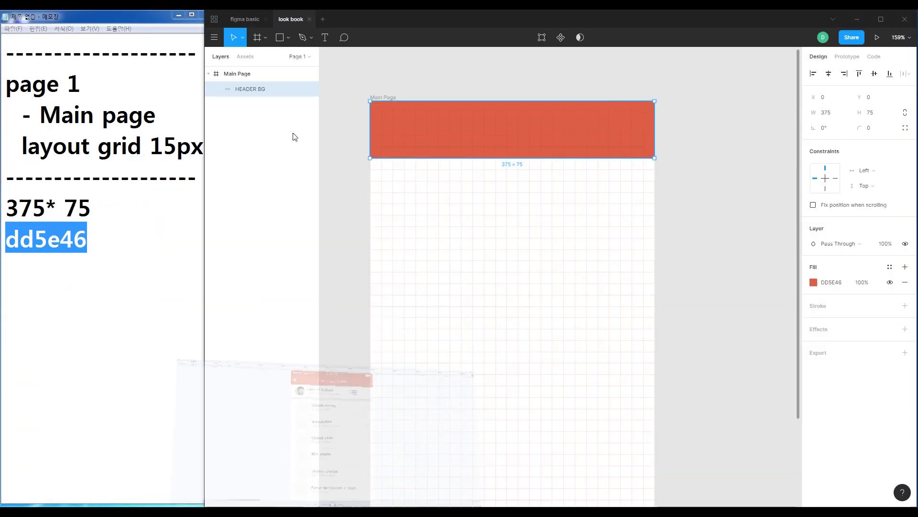
# Add "Navigation BG" below the colour code in the notes and rename the header layer to Navigation BG
pyautogui.click(98, 146)
pyautogui.click(123, 251)
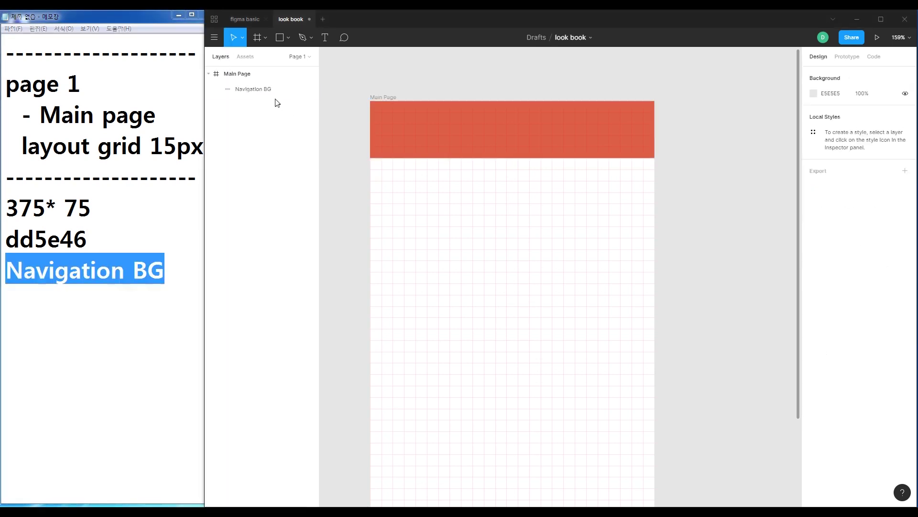
# Add a second fill, a Linear gradient, above the DD5E46 fill on the Navigation BG layer
pyautogui.click(255, 91)
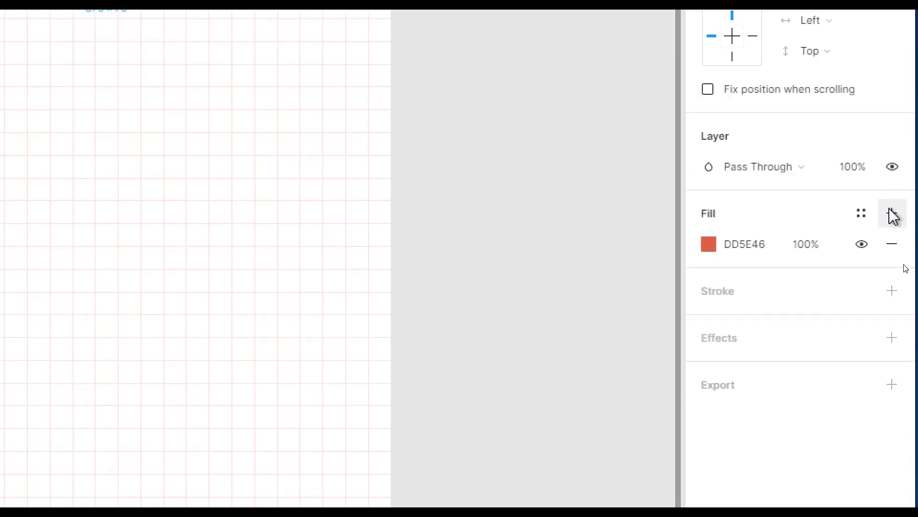
pyautogui.click(892, 213)
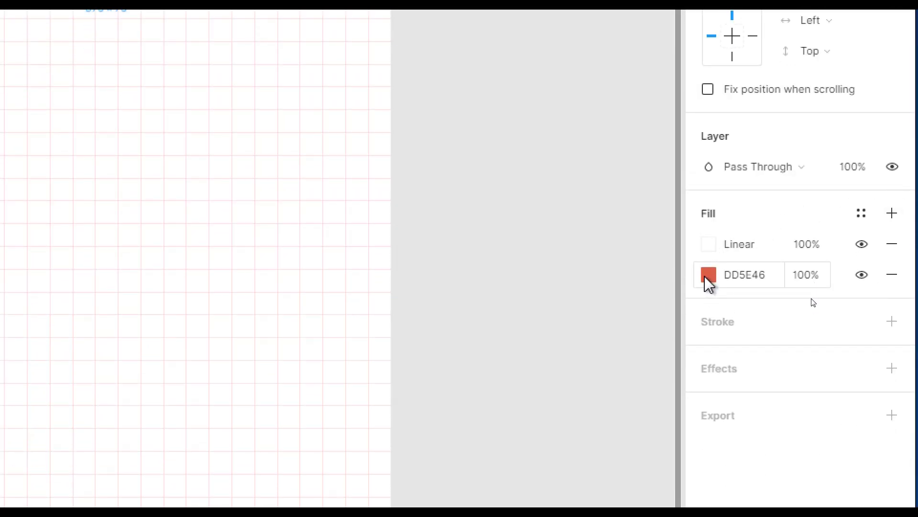
pyautogui.click(749, 276)
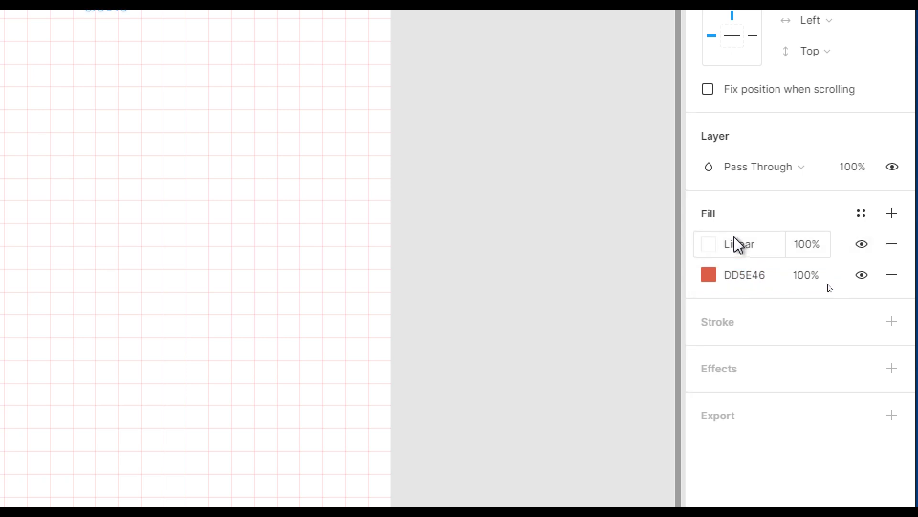
# Set both colour stops of the Navigation BG layer's linear gradient to black, 000000
pyautogui.click(736, 245)
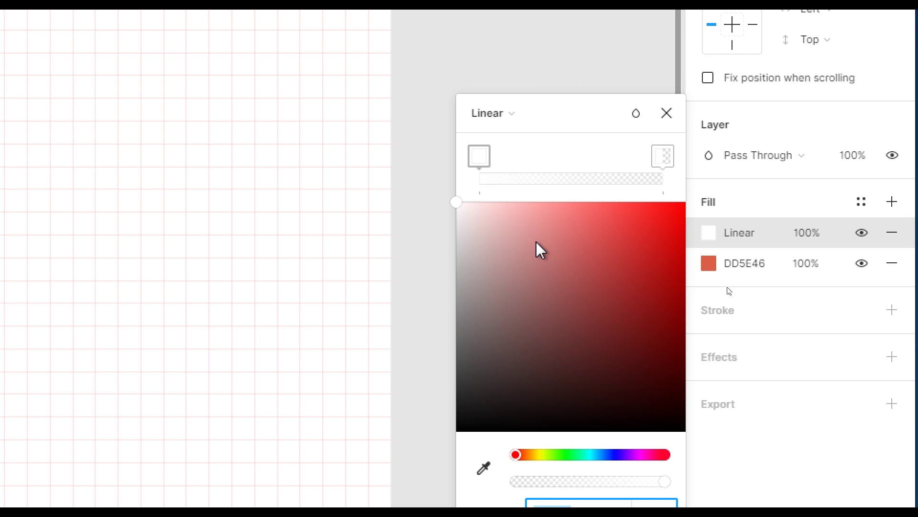
pyautogui.click(480, 158)
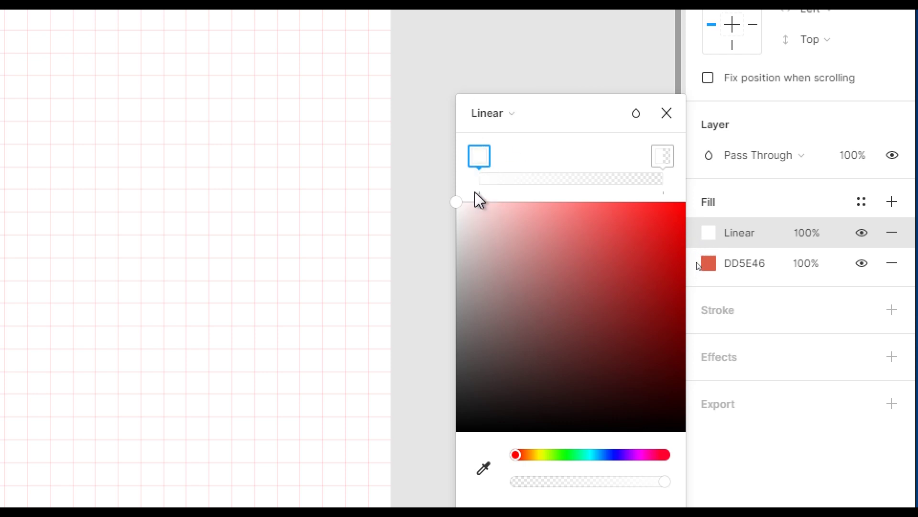
pyautogui.moveTo(459, 210); pyautogui.dragTo(448, 452)
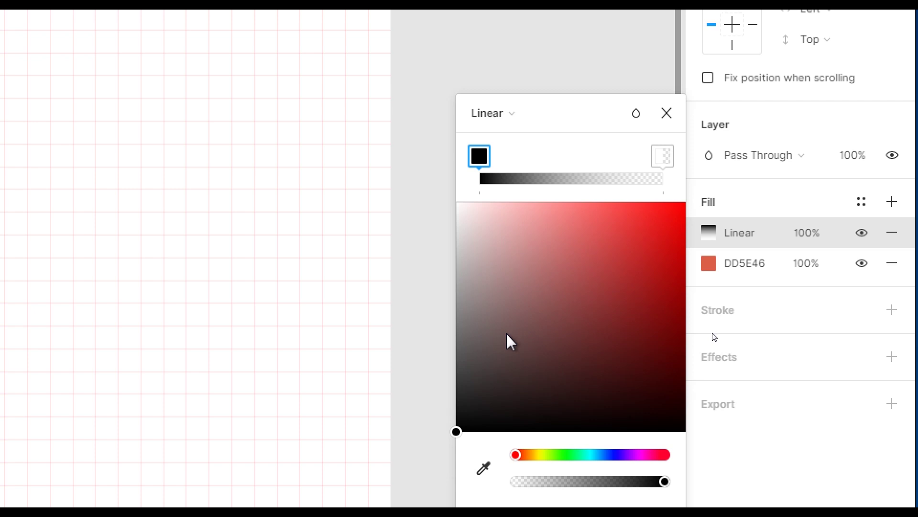
pyautogui.click(529, 454)
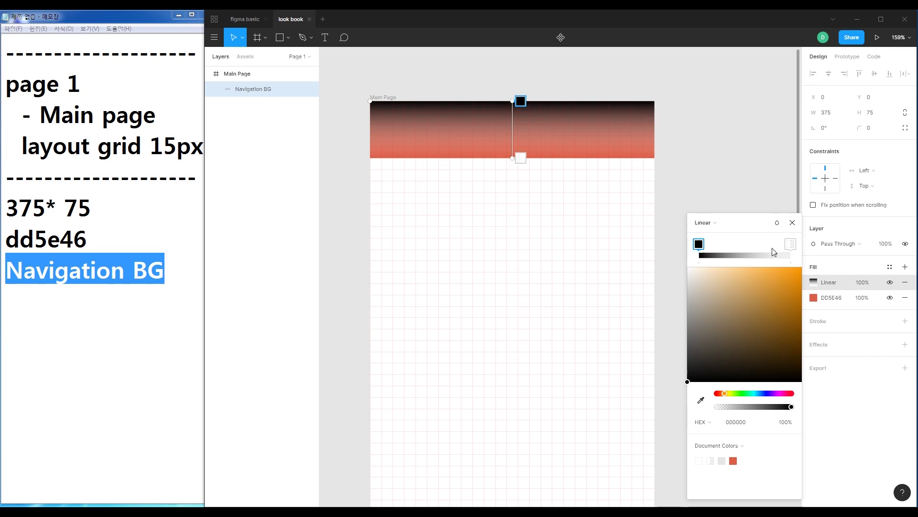
pyautogui.click(790, 244)
pyautogui.moveTo(689, 272); pyautogui.dragTo(662, 408)
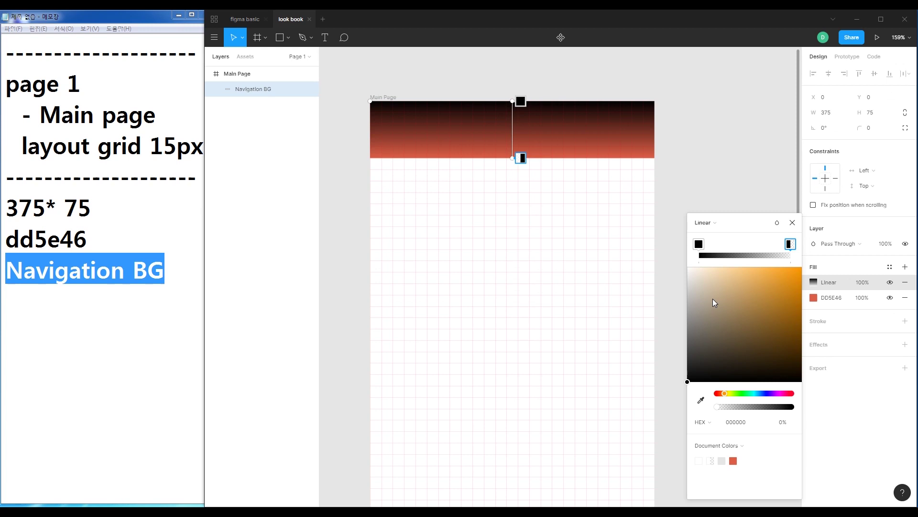
# Set the opacity of the gradient's first colour stop, at the header's upper edge, to 0%
pyautogui.click(699, 245)
pyautogui.click(787, 422)
pyautogui.write('0')
pyautogui.press('Return')
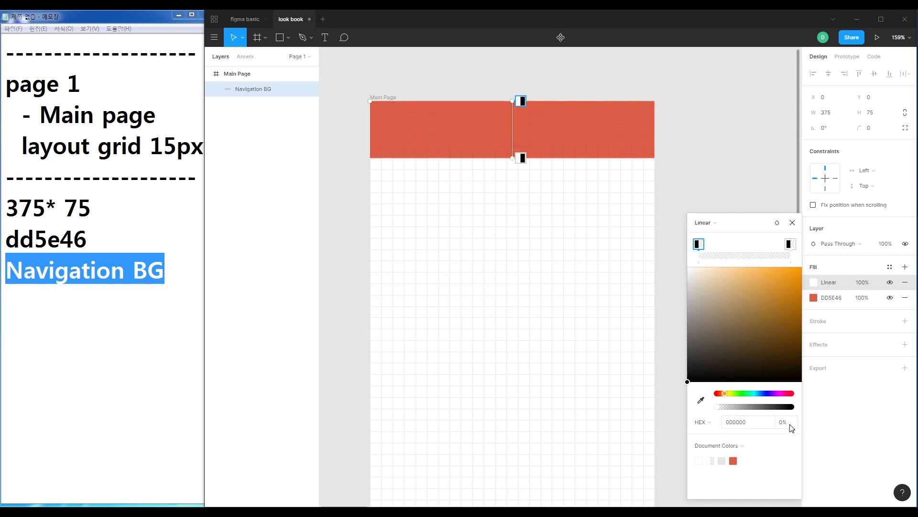
# Set the opacity of the gradient's second stop, at the header's lower edge, to 20% and leave the gradient editor
pyautogui.click(791, 245)
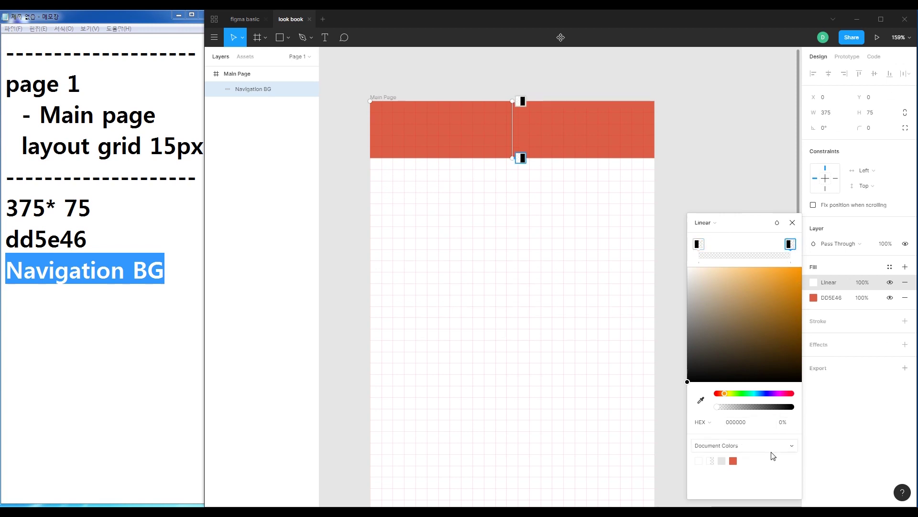
pyautogui.click(784, 425)
pyautogui.write('70')
pyautogui.press('Return')
pyautogui.click(787, 422)
pyautogui.write('20')
pyautogui.press('Return')
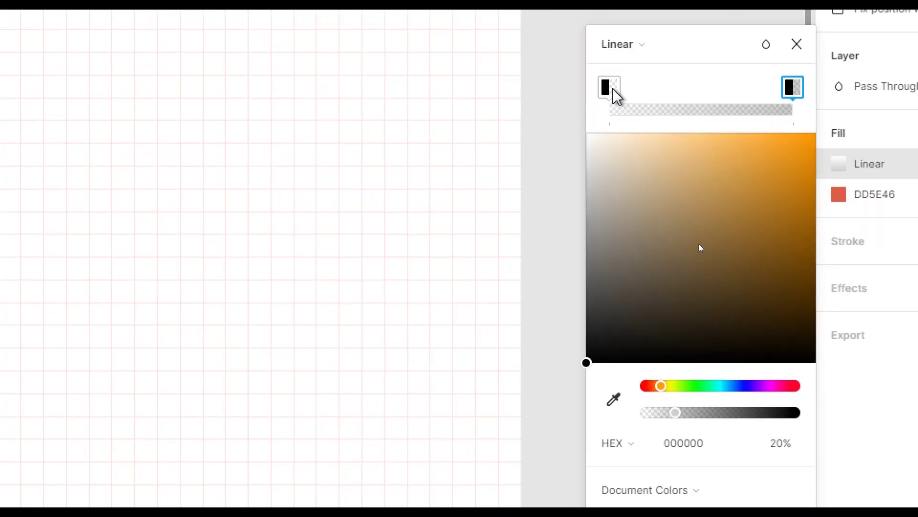
pyautogui.click(698, 244)
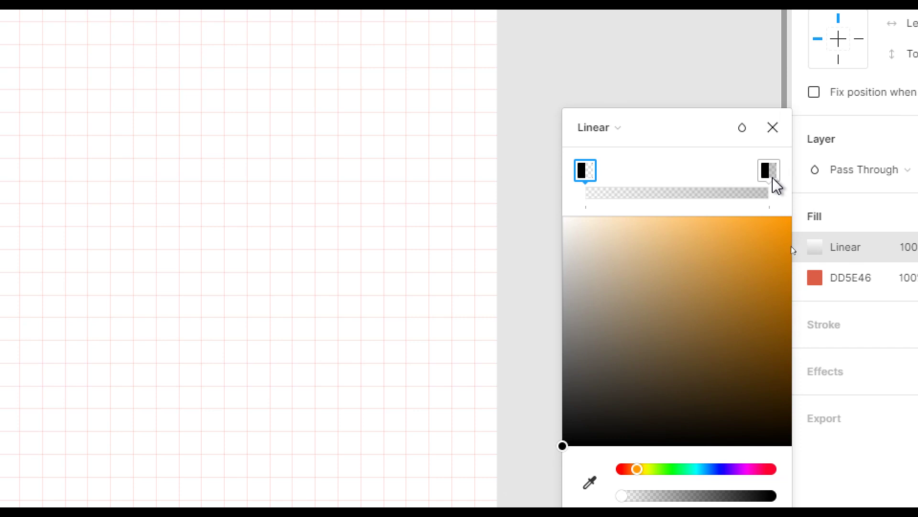
pyautogui.click(793, 101)
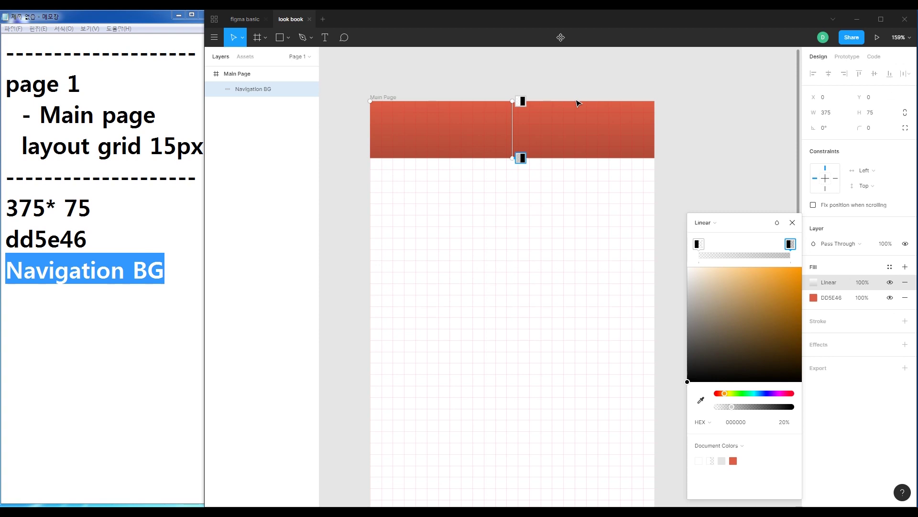
pyautogui.click(793, 223)
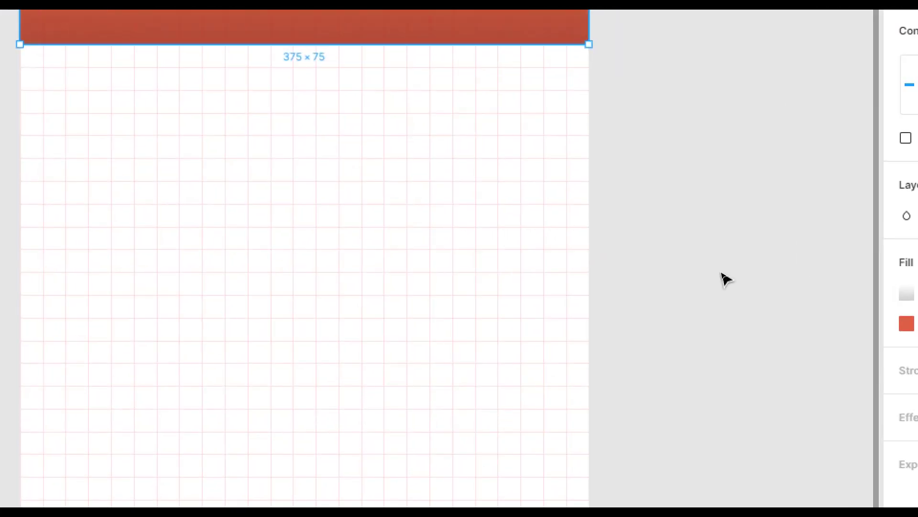
pyautogui.click(739, 241)
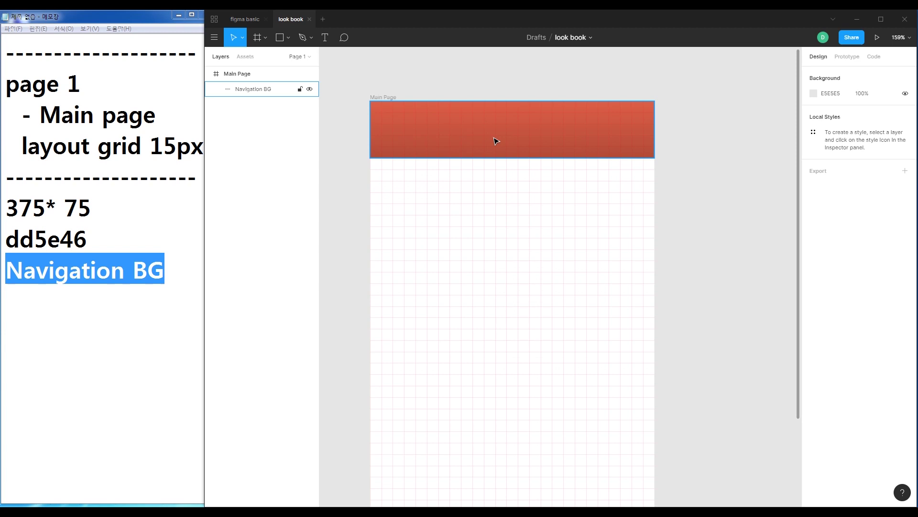
# Glance at the newsfeed reference image and minimise it, and in Notepad add a dashed separator and the line "look book" below Navigation BG
pyautogui.hotkey('alt', 'Tab')
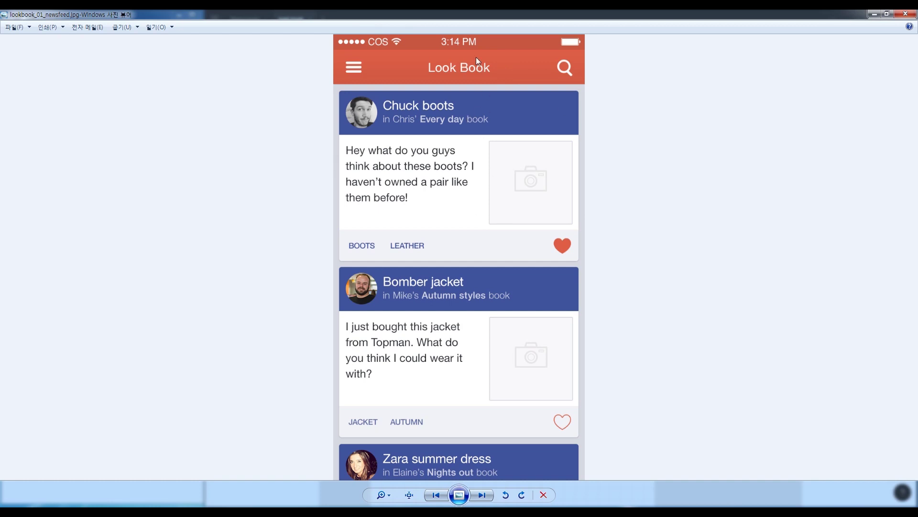
pyautogui.click(873, 14)
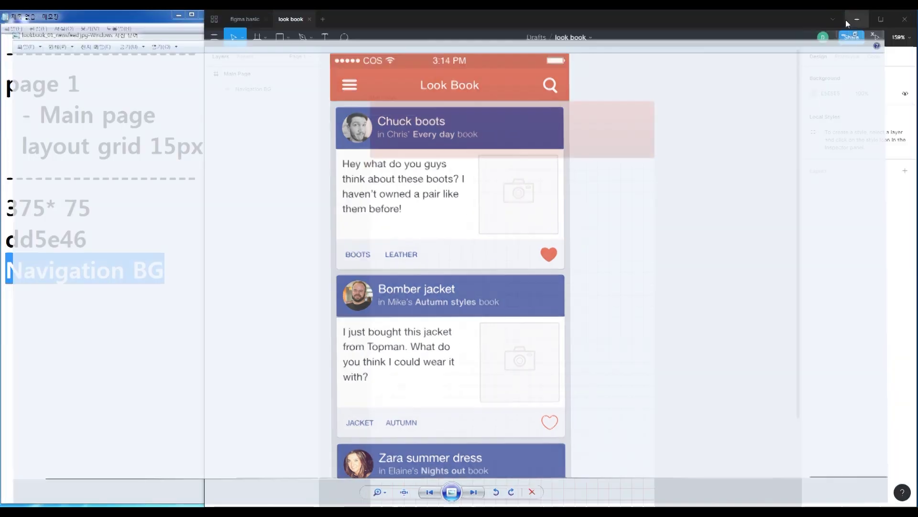
pyautogui.click(111, 270)
pyautogui.doubleClick(198, 178)
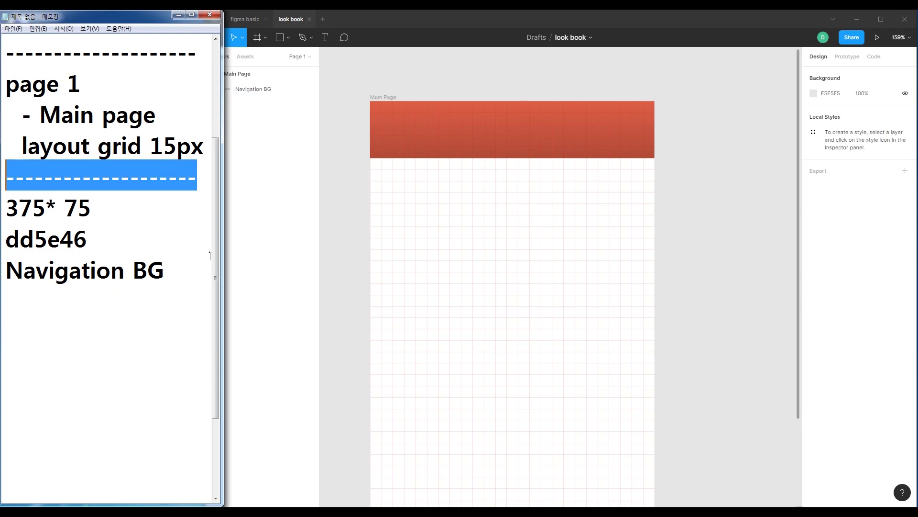
pyautogui.hotkey('ctrl', 'c')
pyautogui.click(192, 271)
pyautogui.press('Return')
pyautogui.hotkey('ctrl', 'v')
pyautogui.press('Return')
pyautogui.write('look book')
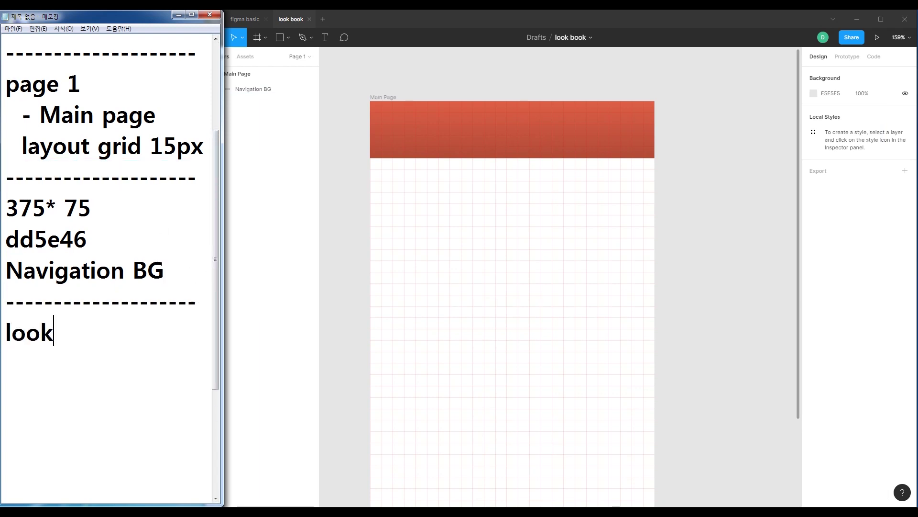
pyautogui.press('Return')
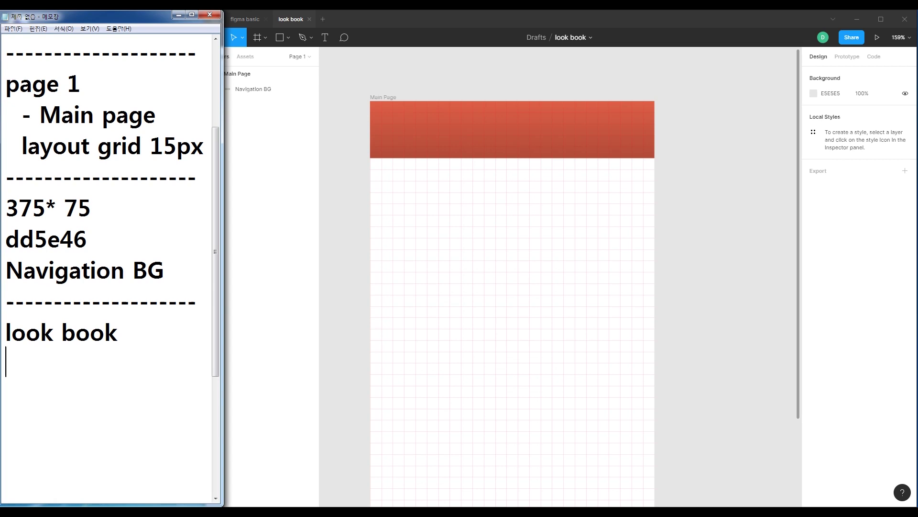
# Start a font note under "look book" in the notes that begins "mac helvetica-->san"
pyautogui.write('mac ')
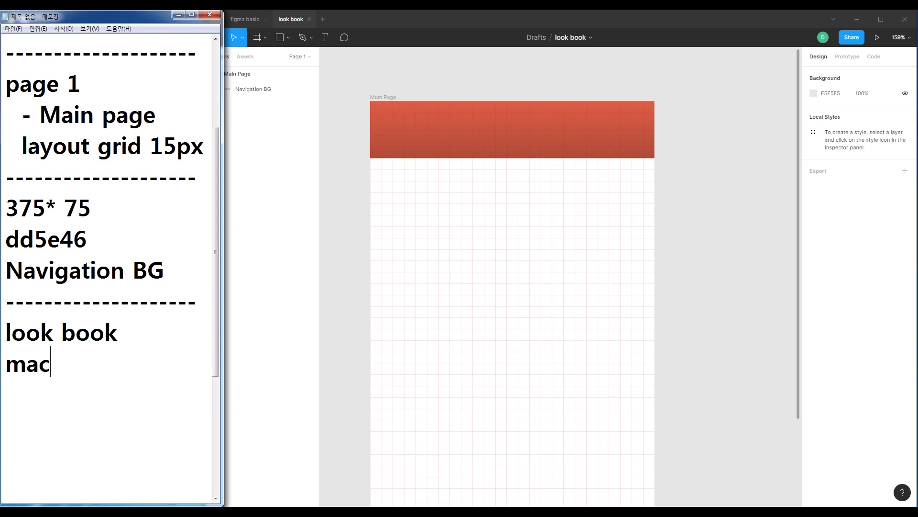
pyautogui.write('helvet')
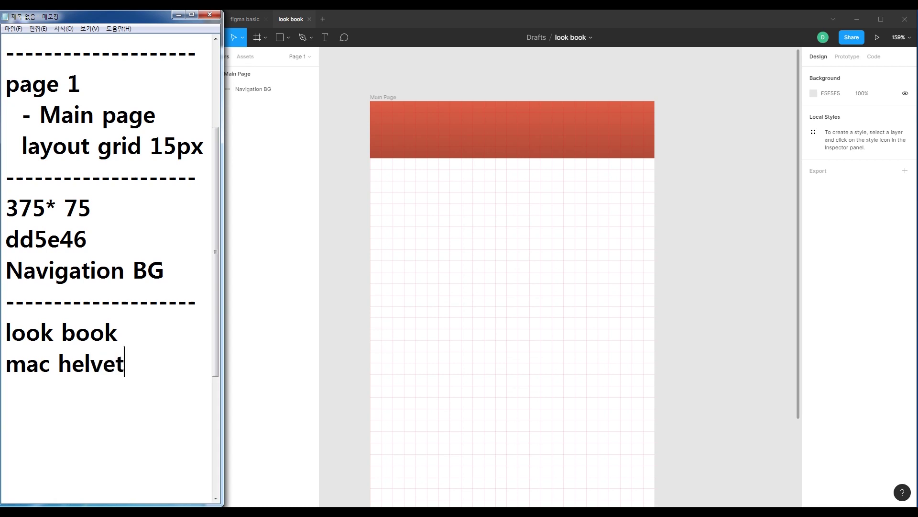
pyautogui.write('ica-->sans')
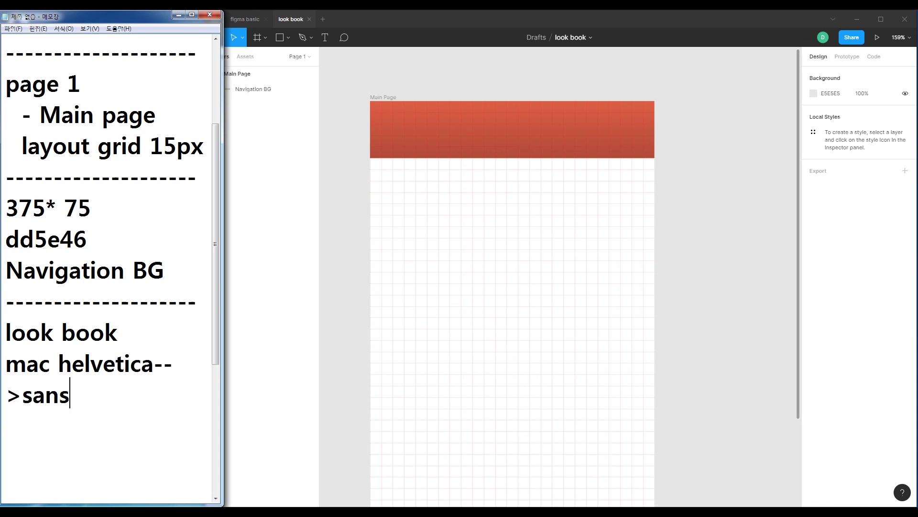
pyautogui.press('BackSpace')
pyautogui.write('s')
pyautogui.press('BackSpace')
pyautogui.press('BackSpace')
pyautogui.write('s')
pyautogui.press('BackSpace')
pyautogui.write('rpan')
pyautogui.press('BackSpace')
pyautogui.press('BackSpace')
pyautogui.press('BackSpace')
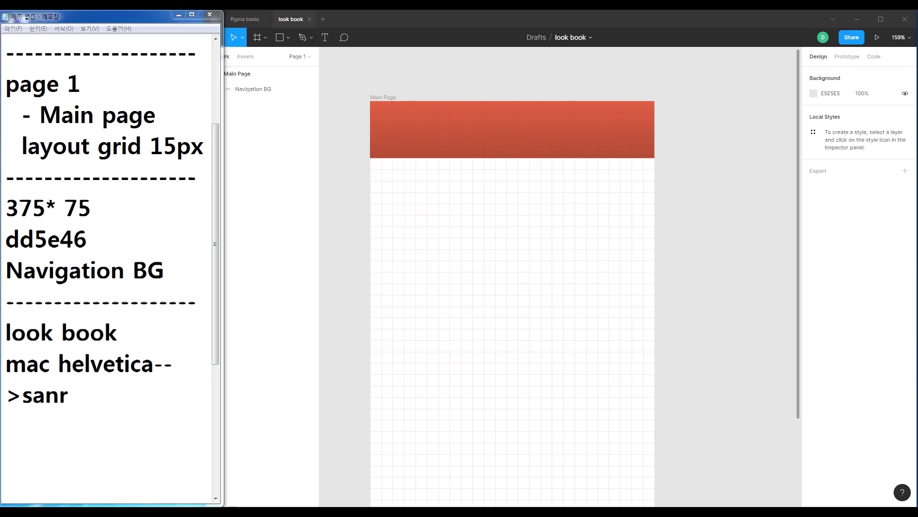
# In Windows Explorer, open the font folder inside lookbook-MOBILE_BASE and preview System San Francisco Display Bold.ttf
pyautogui.hotkey('alt', 'Tab')
pyautogui.click(375, 32)
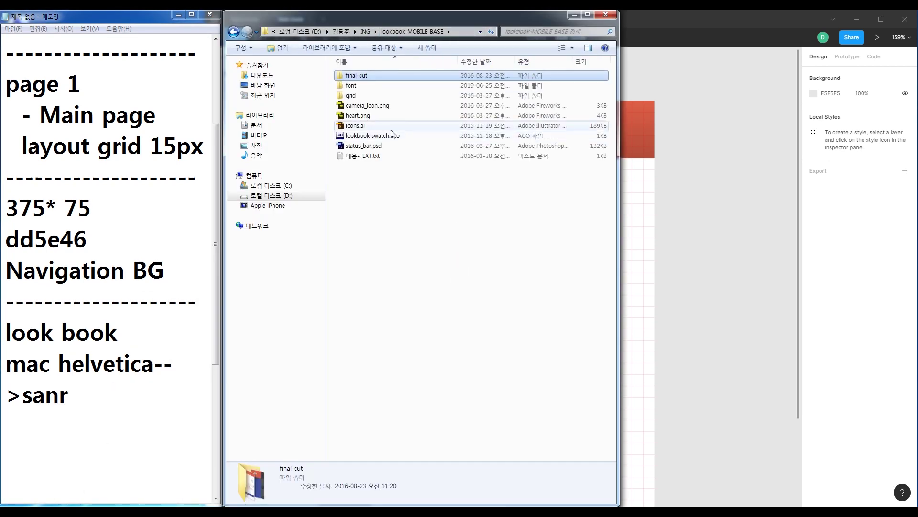
pyautogui.doubleClick(356, 95)
pyautogui.click(375, 32)
pyautogui.doubleClick(362, 85)
pyautogui.doubleClick(385, 115)
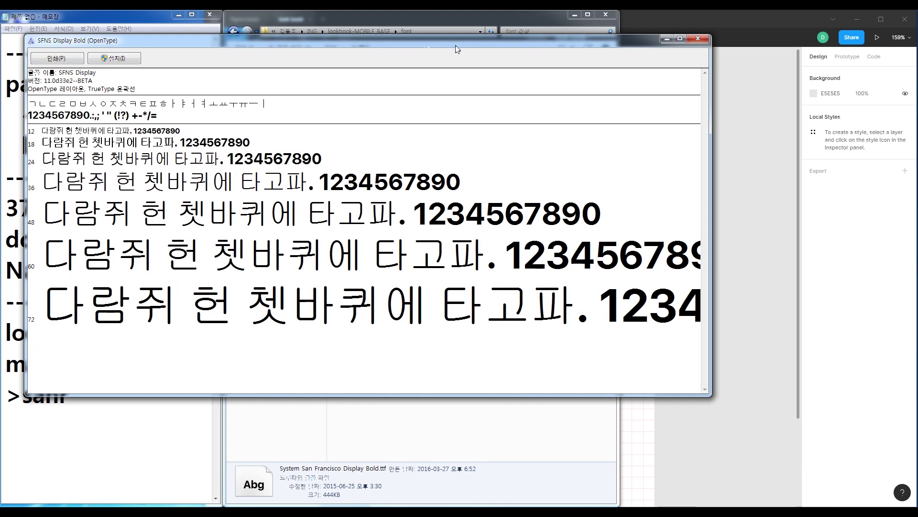
pyautogui.click(698, 38)
# Correct the font note in Notepad to end with "san francisco" and minimise the font folder window
pyautogui.click(144, 397)
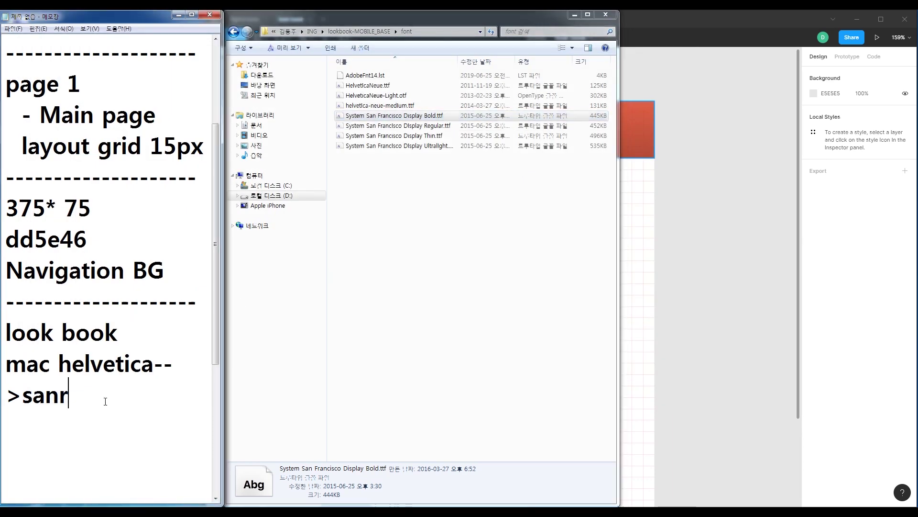
pyautogui.hotkey('ctrl', 'shift', 'Left')
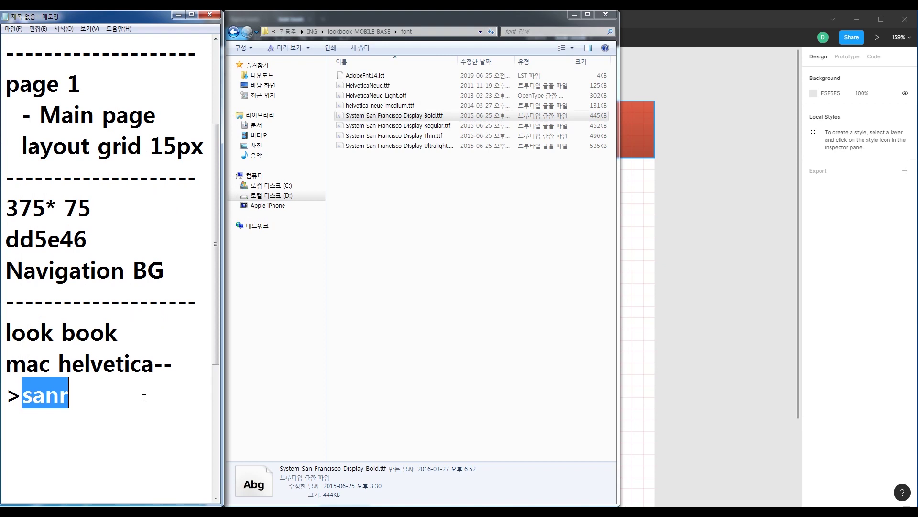
pyautogui.write('san f')
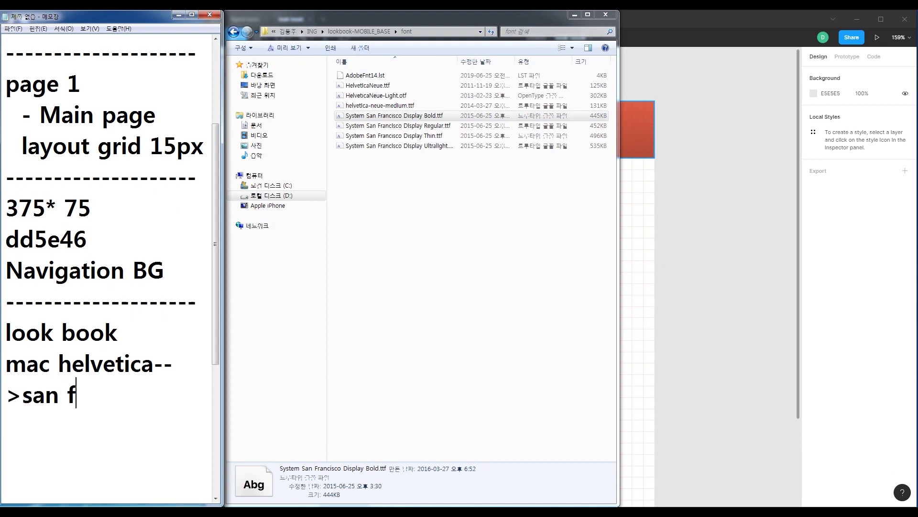
pyautogui.write('rancisco')
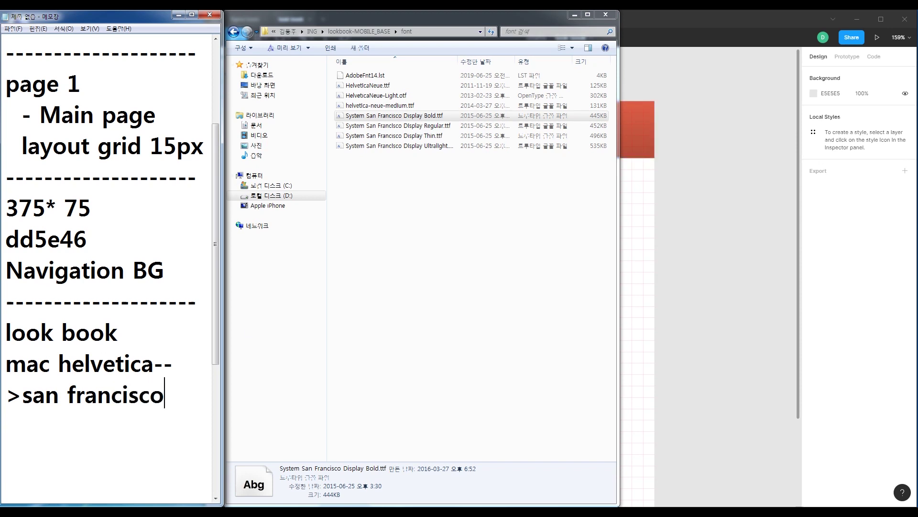
pyautogui.click(572, 14)
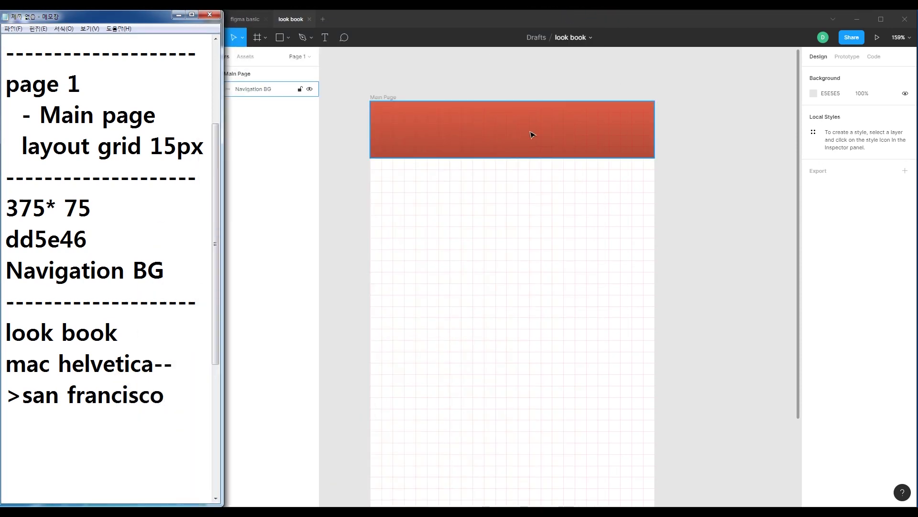
# In Figma, add a text layer reading "look book" on the Navigation BG header
pyautogui.click(517, 82)
pyautogui.click(325, 37)
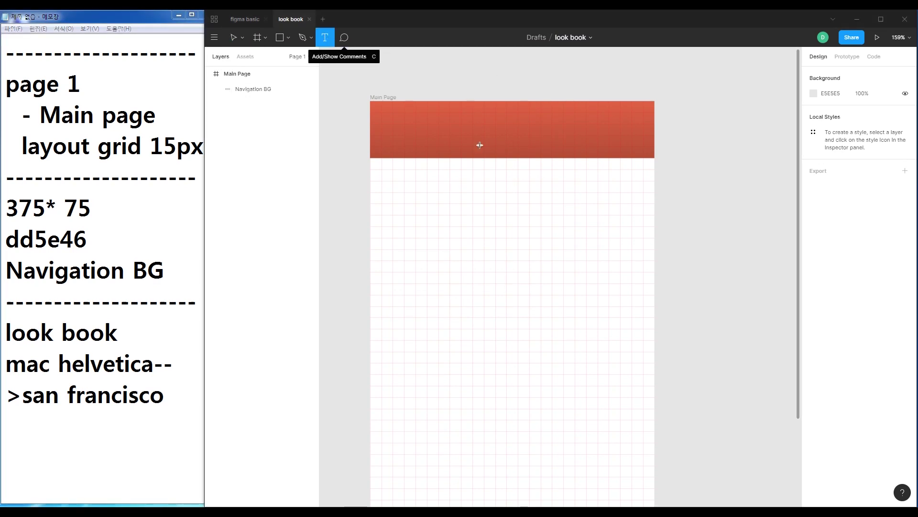
pyautogui.click(458, 124)
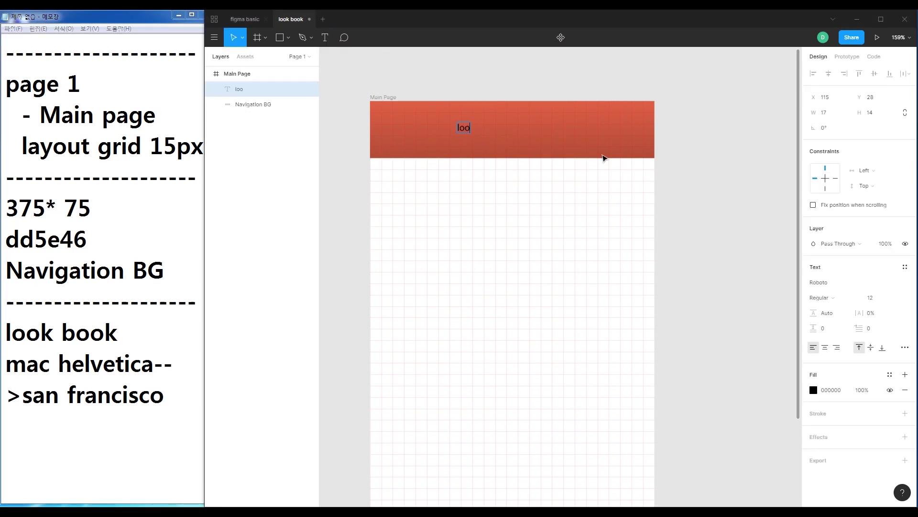
pyautogui.write('look book')
pyautogui.press('Escape')
# Move the "look book" text box to X 0 and stretch it across the frame to 375 by 25
pyautogui.moveTo(433, 130); pyautogui.dragTo(371, 127)
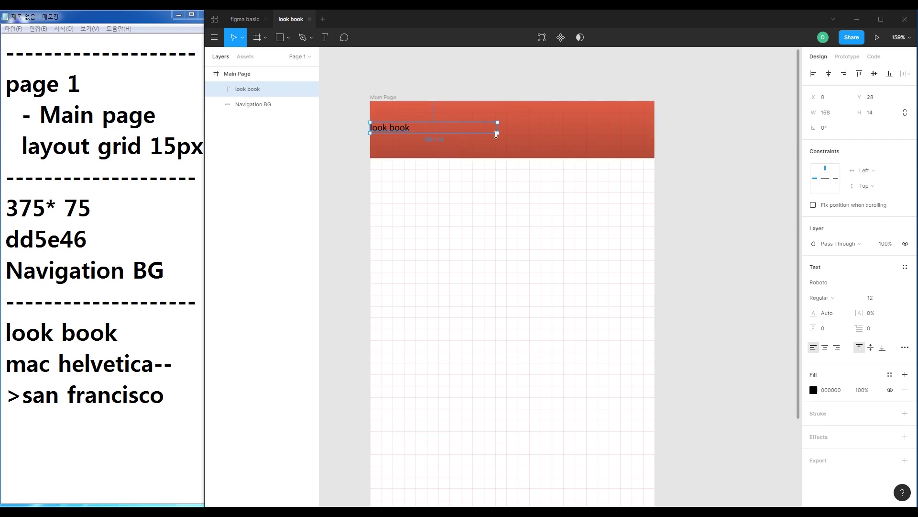
pyautogui.moveTo(498, 133); pyautogui.dragTo(654, 141)
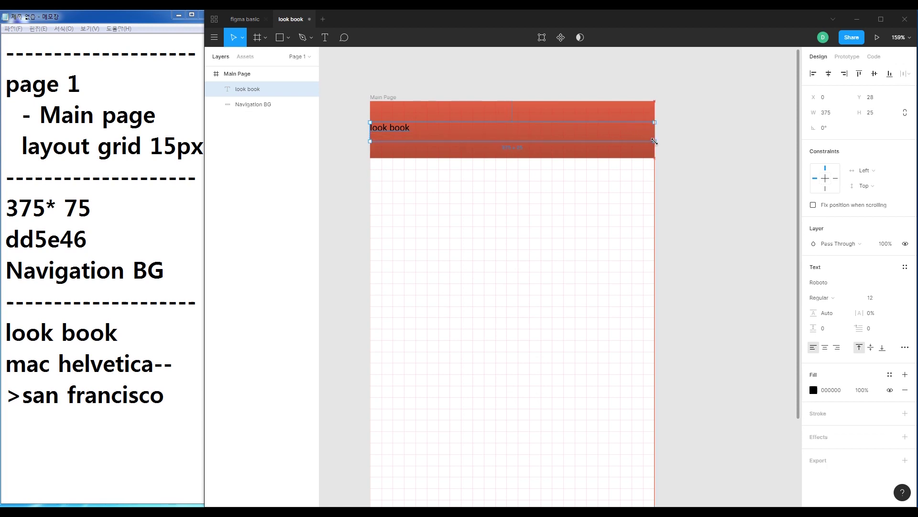
pyautogui.doubleClick(401, 132)
pyautogui.click(432, 124)
pyautogui.press('Escape')
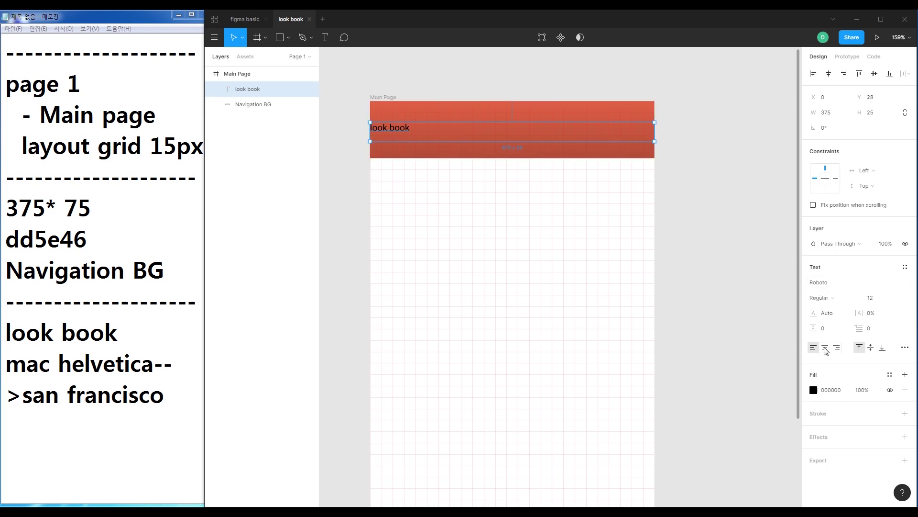
# Centre-align the "look book" text horizontally and set its fill to white, FFFFFF
pyautogui.click(825, 347)
pyautogui.click(813, 390)
pyautogui.click(699, 460)
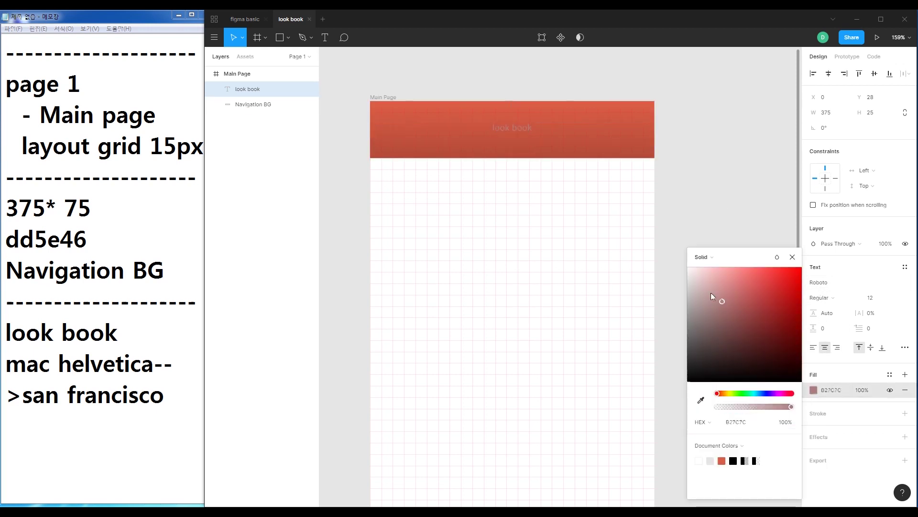
pyautogui.click(793, 257)
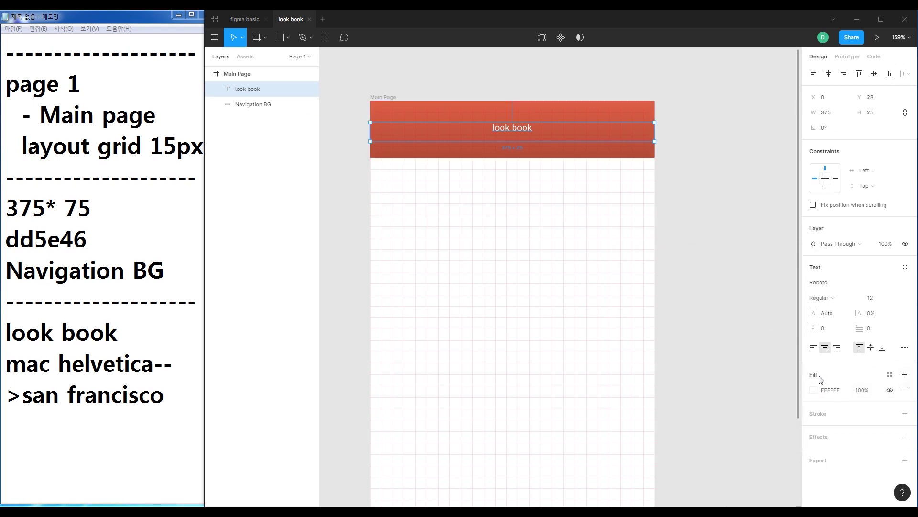
# In Notepad, replace the helvetica and san francisco font note under "look book" with "Roboto"
pyautogui.write('robo')
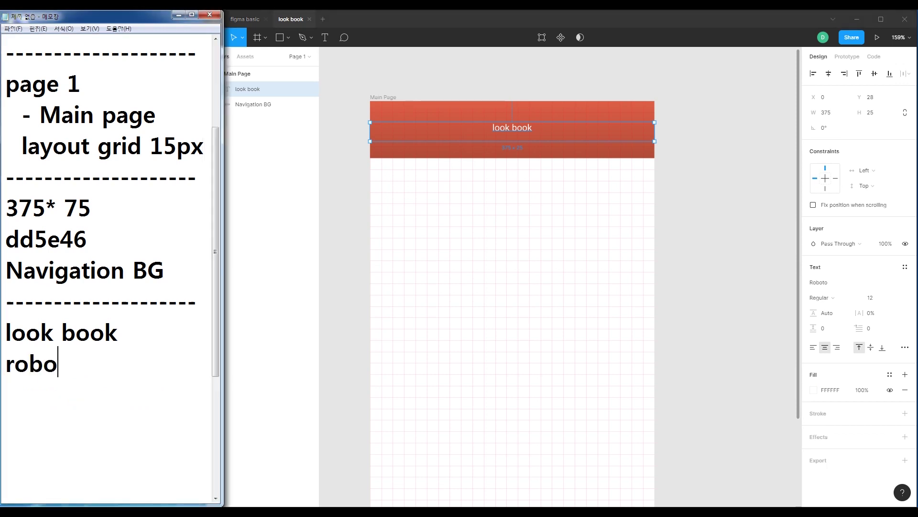
pyautogui.press('BackSpace')
pyautogui.press('BackSpace')
pyautogui.press('BackSpace')
pyautogui.press('BackSpace')
pyautogui.write('Roboo')
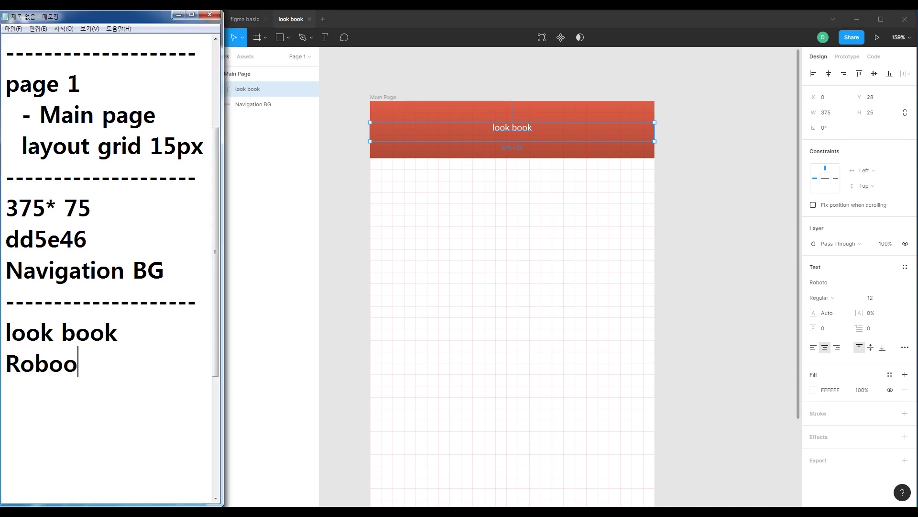
pyautogui.press('BackSpace')
pyautogui.write('to')
pyautogui.press('Return')
# Add the line "32 자간 10" below Roboto in the notes as the font size and letter spacing
pyautogui.write('32')
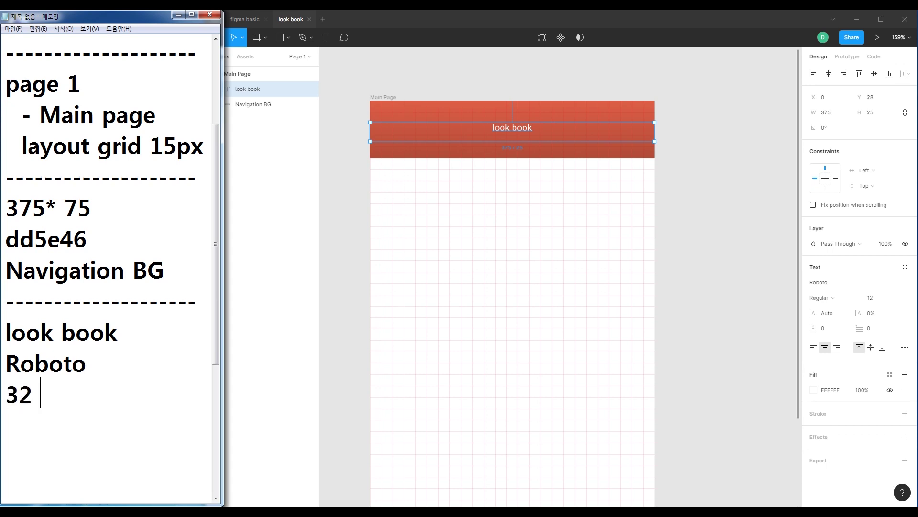
pyautogui.write(' wkrk')
pyautogui.press('BackSpace')
pyautogui.press('BackSpace')
pyautogui.press('BackSpace')
pyautogui.press('BackSpace')
pyautogui.press('Hangul')
pyautogui.write('자간 10')
pyautogui.press('Return')
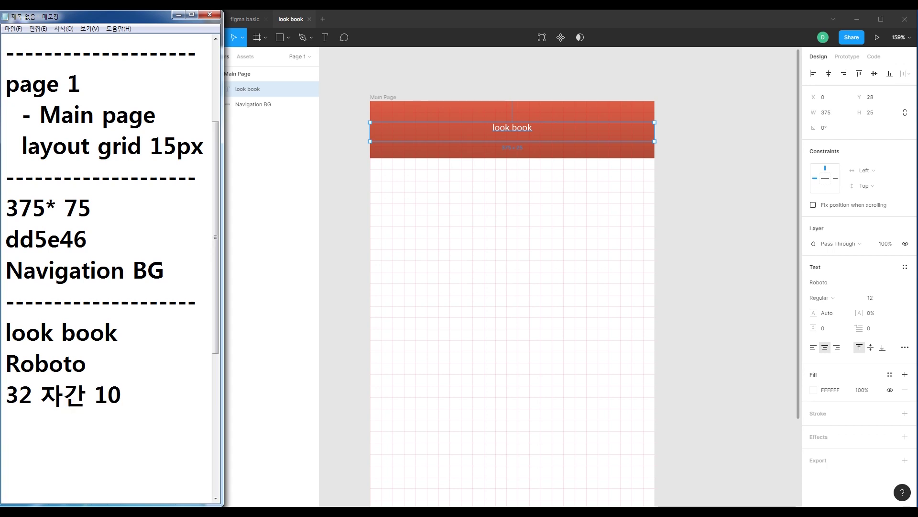
# Check the "look book" text's Roboto font in Figma and set its font size to 32
pyautogui.doubleClick(112, 370)
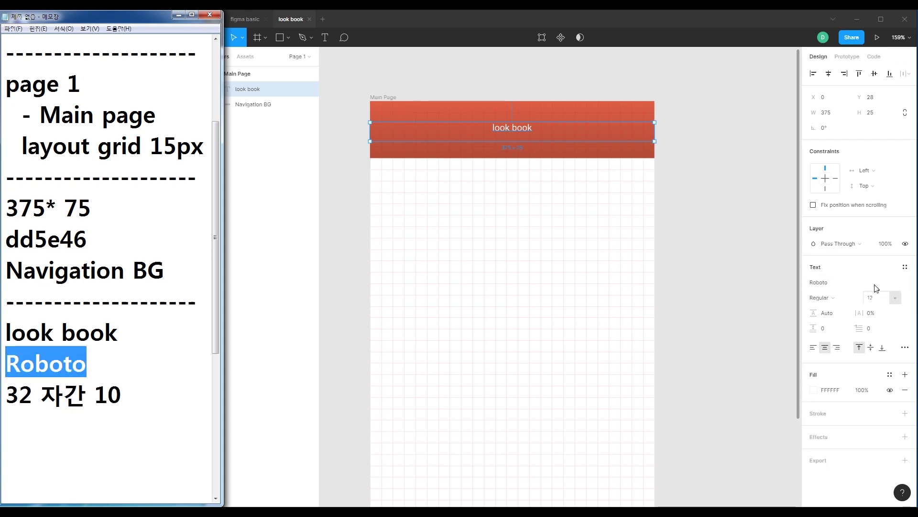
pyautogui.click(829, 285)
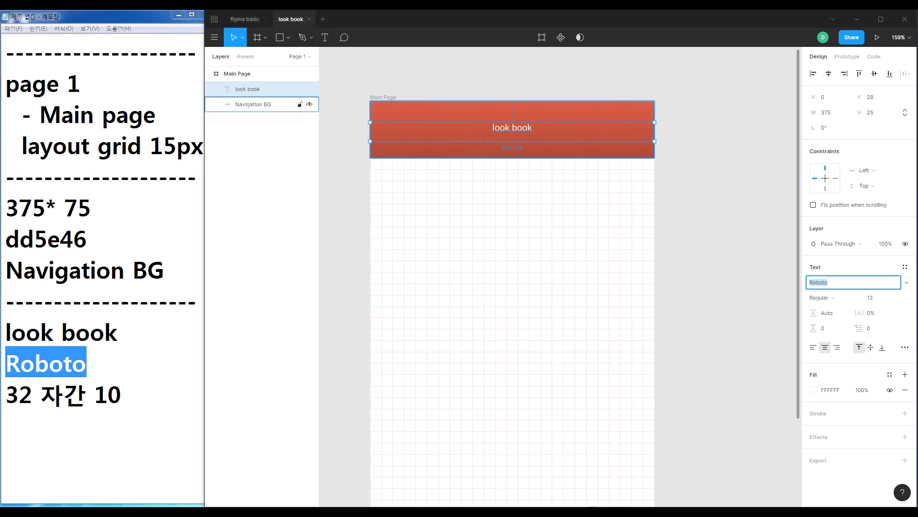
pyautogui.click(520, 131)
pyautogui.click(874, 298)
pyautogui.press('Return')
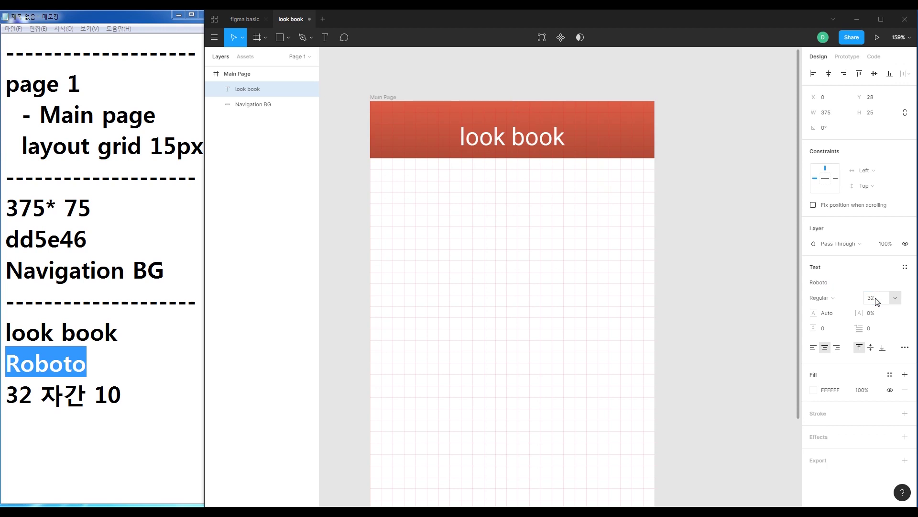
# Change the noted font size to 21 in Notepad and set the "look book" text's size to 21 in Figma
pyautogui.doubleClick(18, 395)
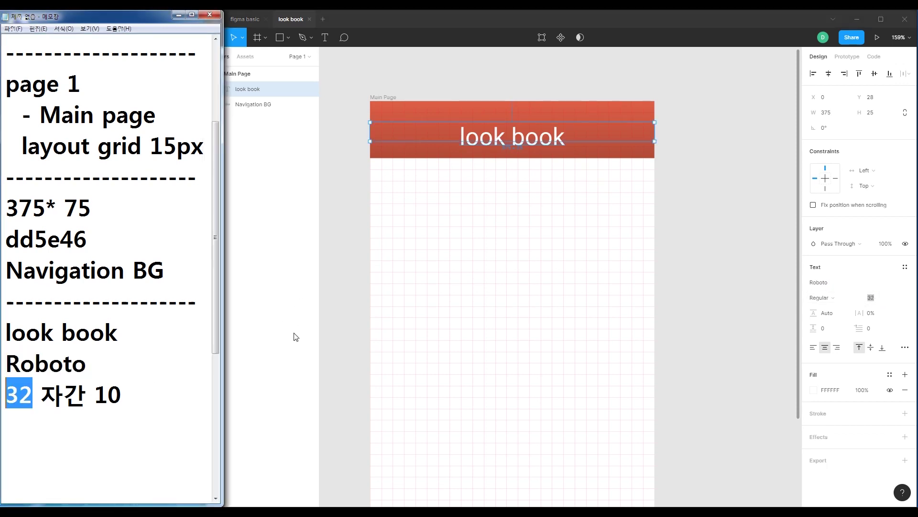
pyautogui.write('21')
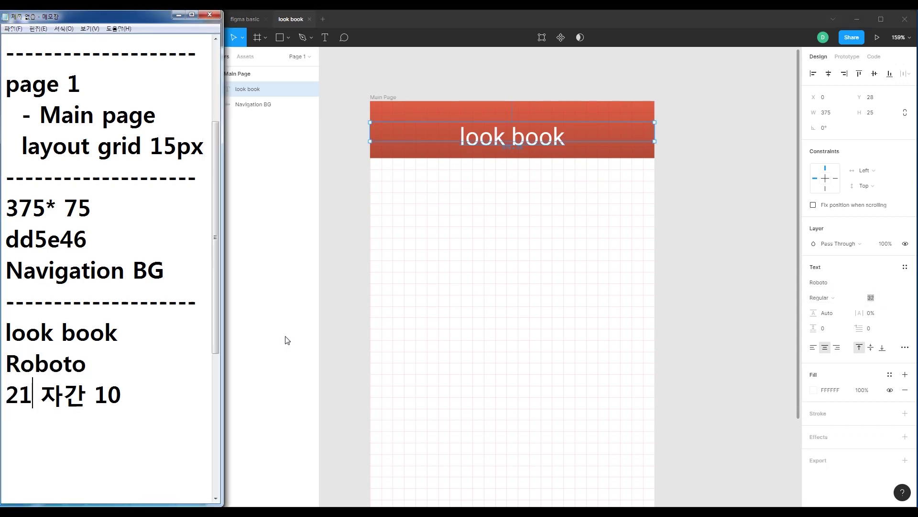
pyautogui.click(871, 301)
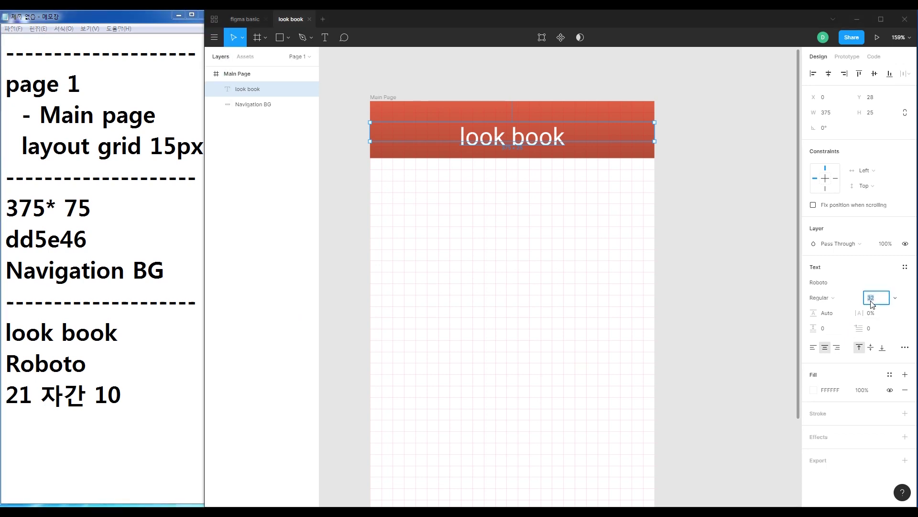
pyautogui.press('Return')
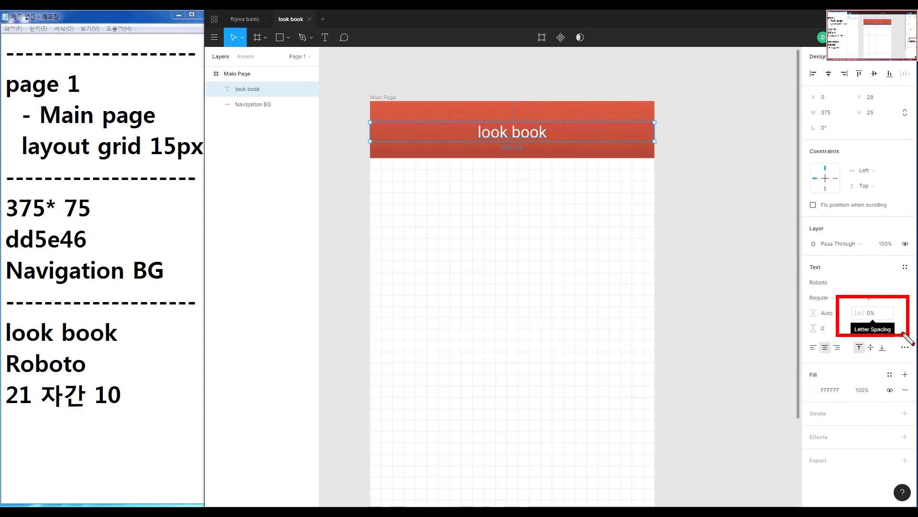
# Try letter spacings of 10% and 5% on the "look book" text
pyautogui.click(856, 299)
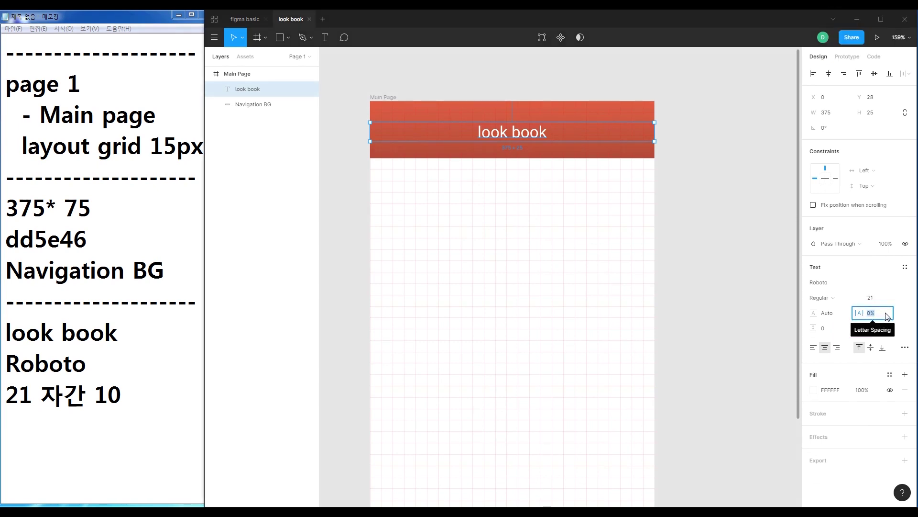
pyautogui.write('10')
pyautogui.press('Return')
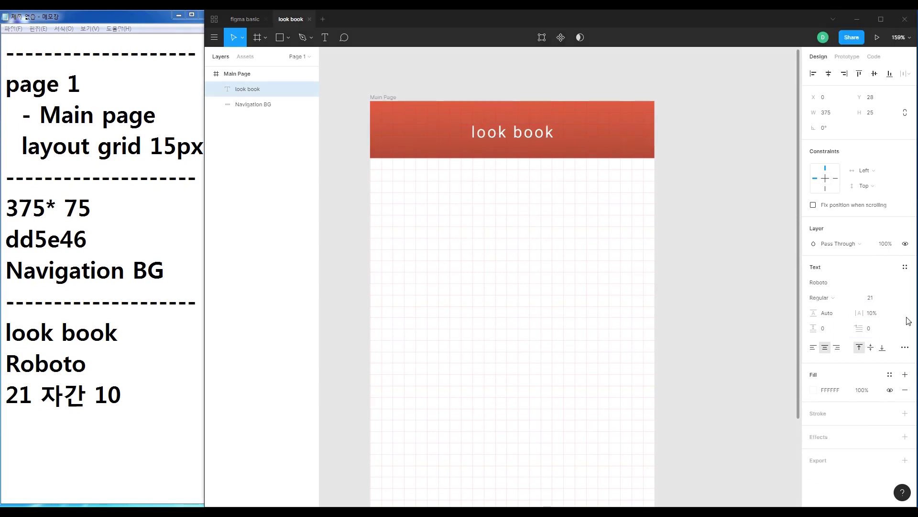
pyautogui.click(875, 314)
pyautogui.write('5')
pyautogui.press('Return')
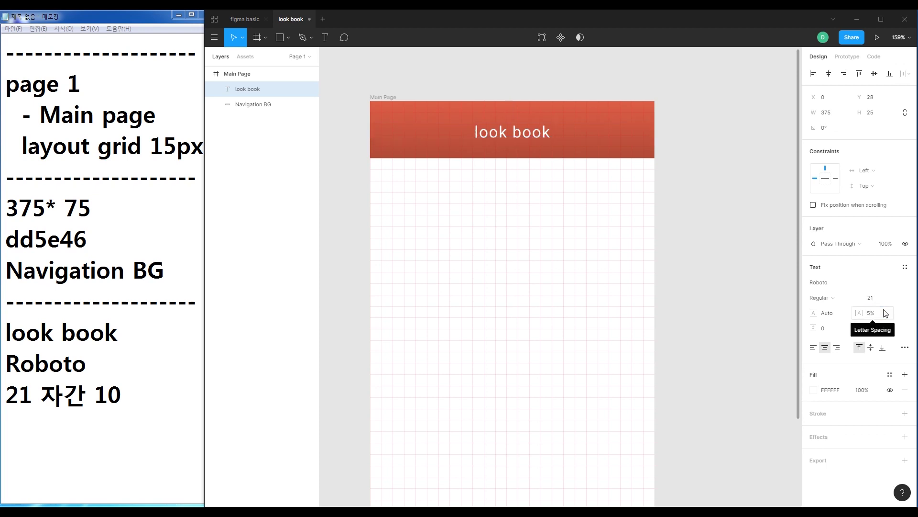
# Try a letter spacing of 5 px on the "look book" text
pyautogui.click(882, 314)
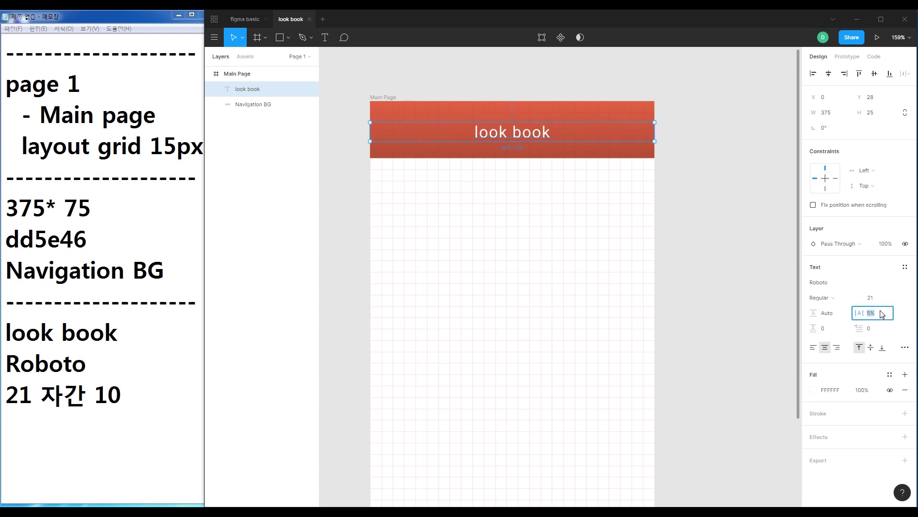
pyautogui.write('5px')
pyautogui.press('Return')
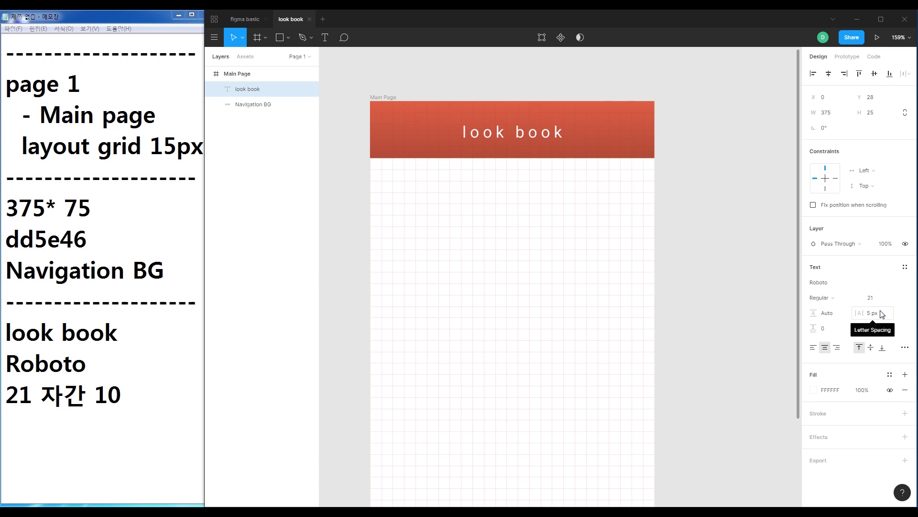
pyautogui.click(882, 314)
pyautogui.write('2')
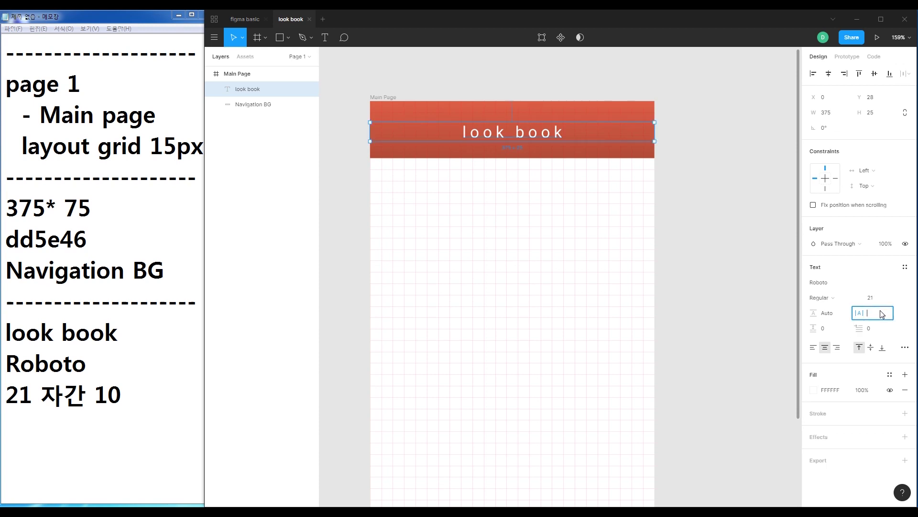
pyautogui.write('px')
pyautogui.press('Return')
pyautogui.press('Delete')
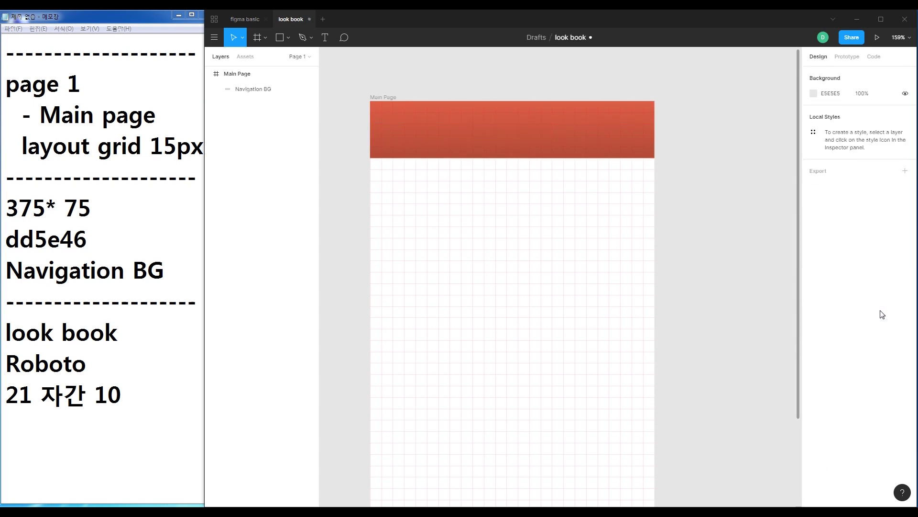
pyautogui.hotkey('ctrl', 'z')
# Select the "look book" text in the header and set its letter spacing to 2 px
pyautogui.click(680, 239)
pyautogui.click(520, 136)
pyautogui.click(873, 313)
pyautogui.write('2')
pyautogui.press('Return')
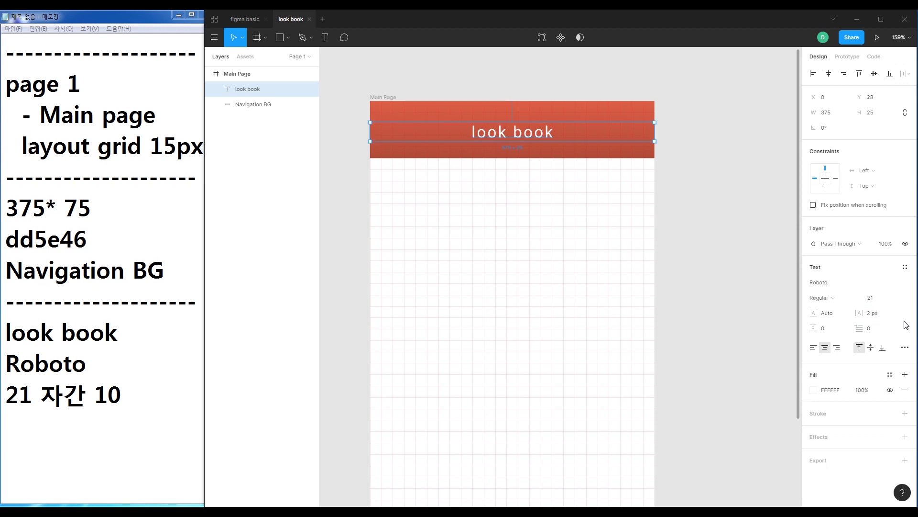
# Reduce the "look book" text's letter spacing to 1 px
pyautogui.click(873, 316)
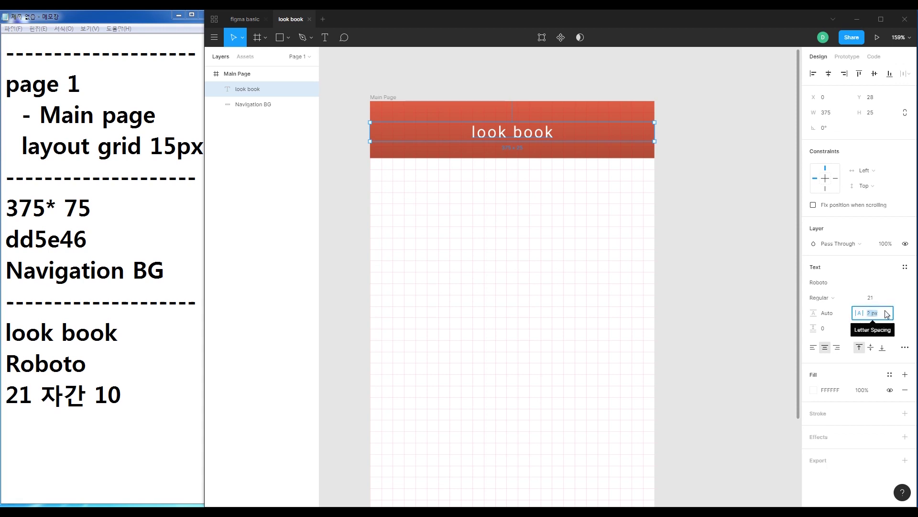
pyautogui.write('1')
pyautogui.press('Return')
# Try to clear the "look book" text's letter spacing and replace it with 10
pyautogui.click(887, 314)
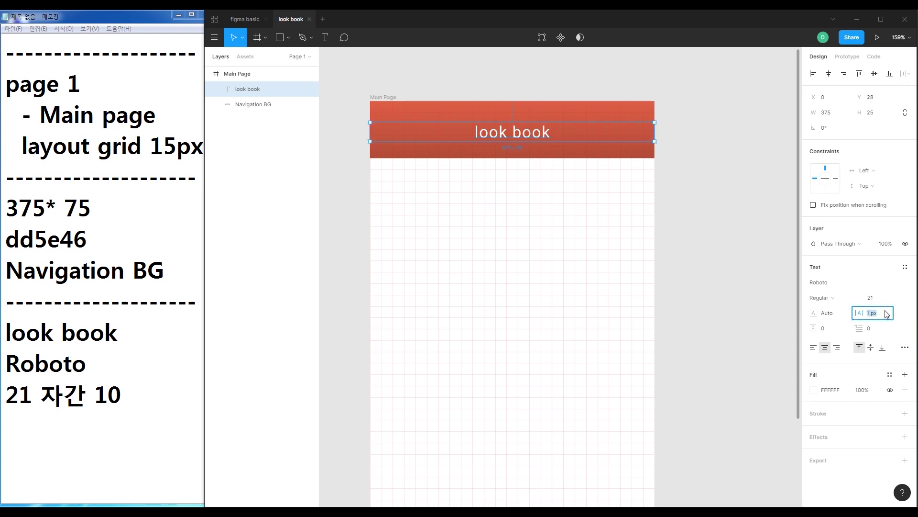
pyautogui.press('BackSpace')
pyautogui.click(728, 371)
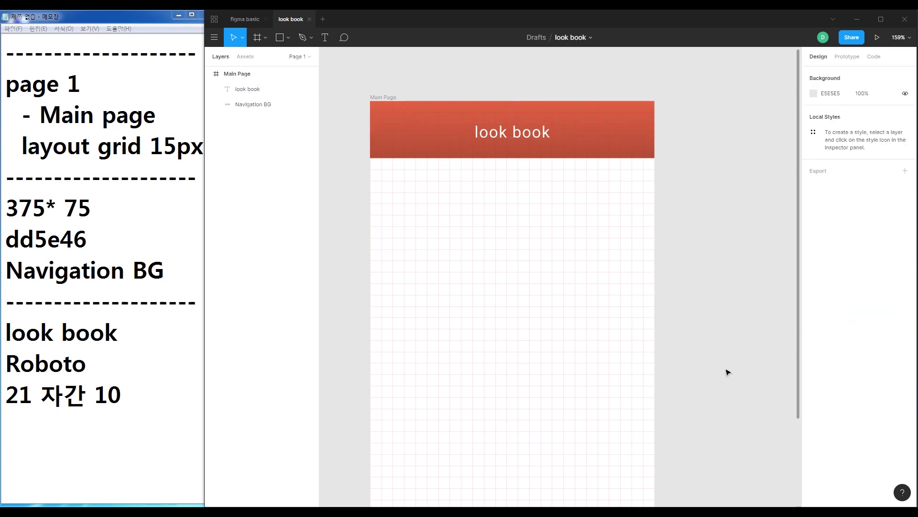
pyautogui.click(530, 134)
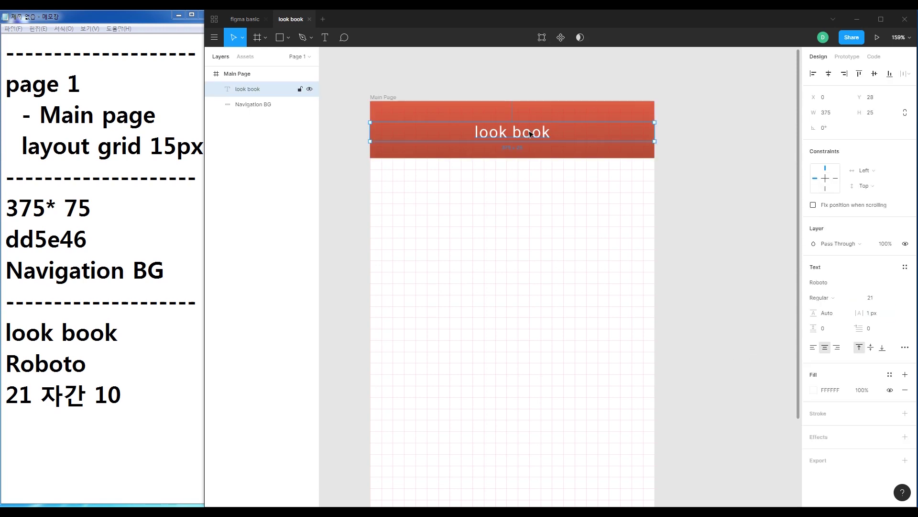
pyautogui.click(885, 315)
pyautogui.write('10')
pyautogui.click(731, 369)
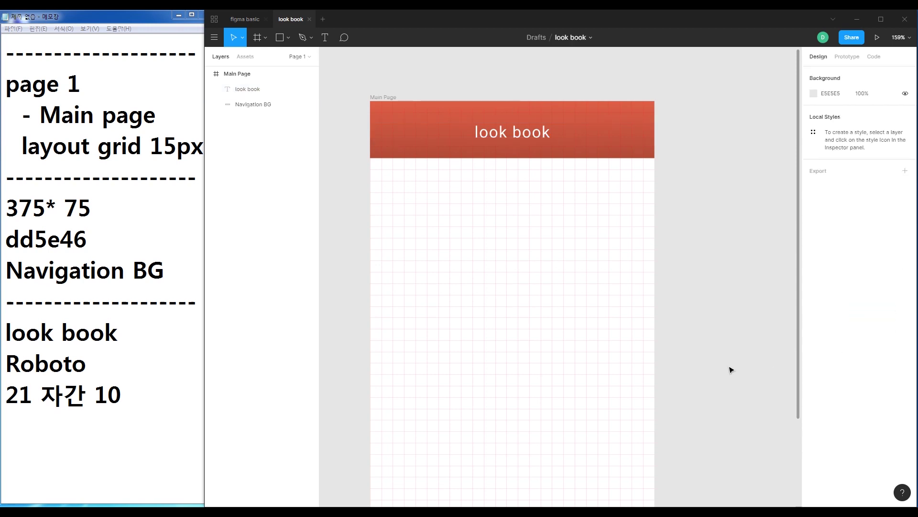
pyautogui.click(527, 130)
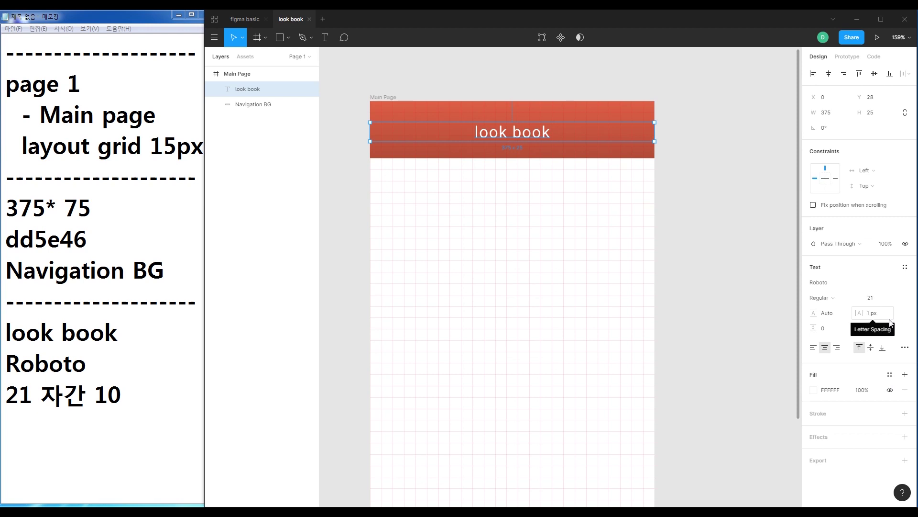
pyautogui.moveTo(826, 317); pyautogui.dragTo(838, 319)
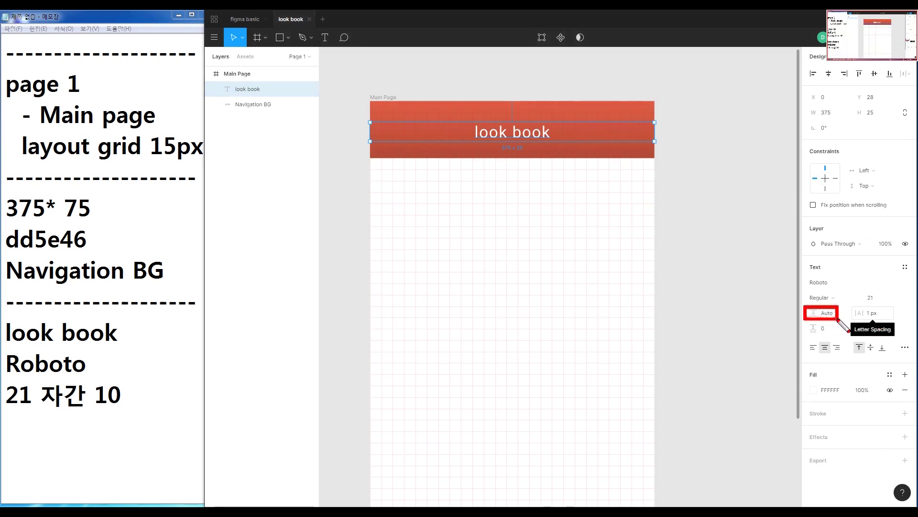
pyautogui.press('Escape')
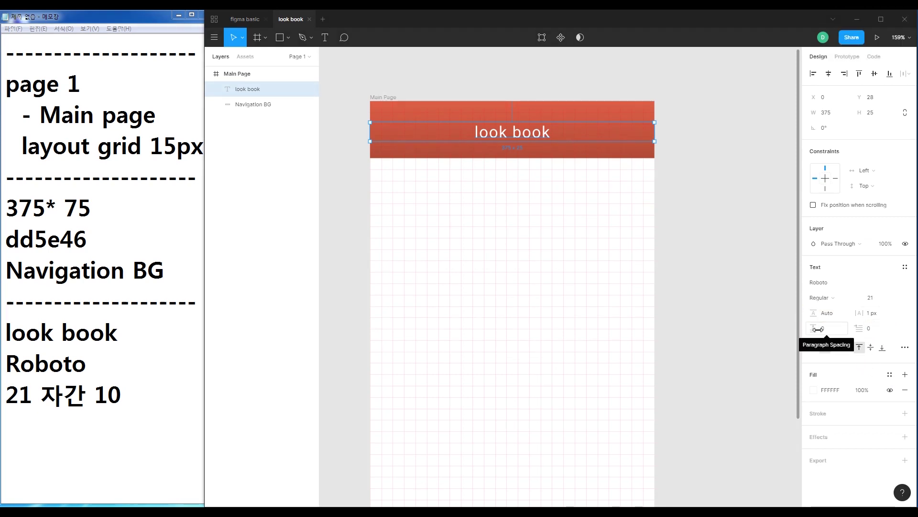
pyautogui.moveTo(847, 324); pyautogui.dragTo(807, 305)
pyautogui.moveTo(893, 319); pyautogui.dragTo(854, 303)
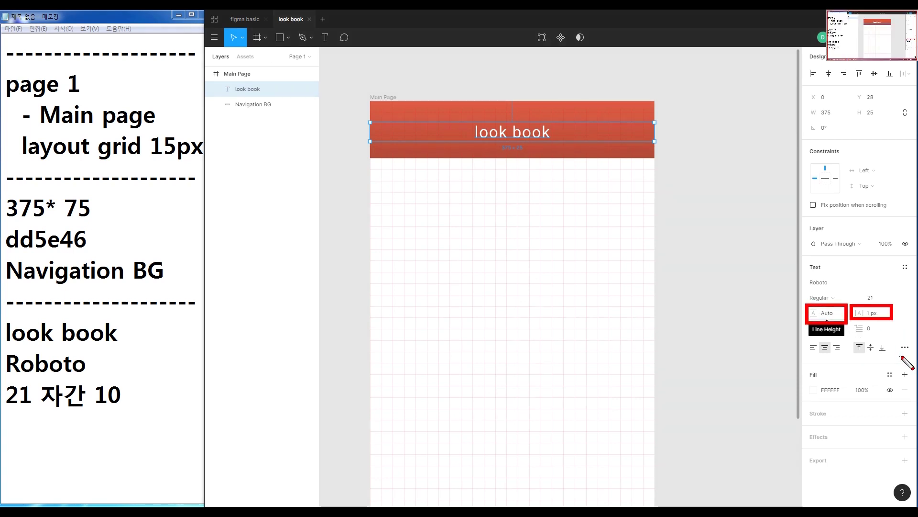
pyautogui.press('Escape')
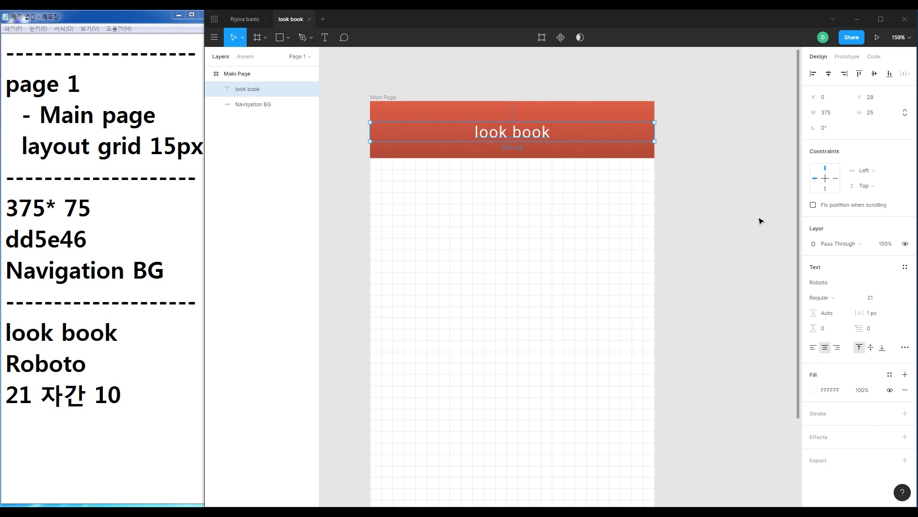
# Capitalize the first letter of each word in the header title so it reads "Look Book"
pyautogui.doubleClick(501, 131)
pyautogui.click(480, 132)
pyautogui.press('BackSpace')
pyautogui.write('L')
pyautogui.press('BackSpace')
pyautogui.write('B')
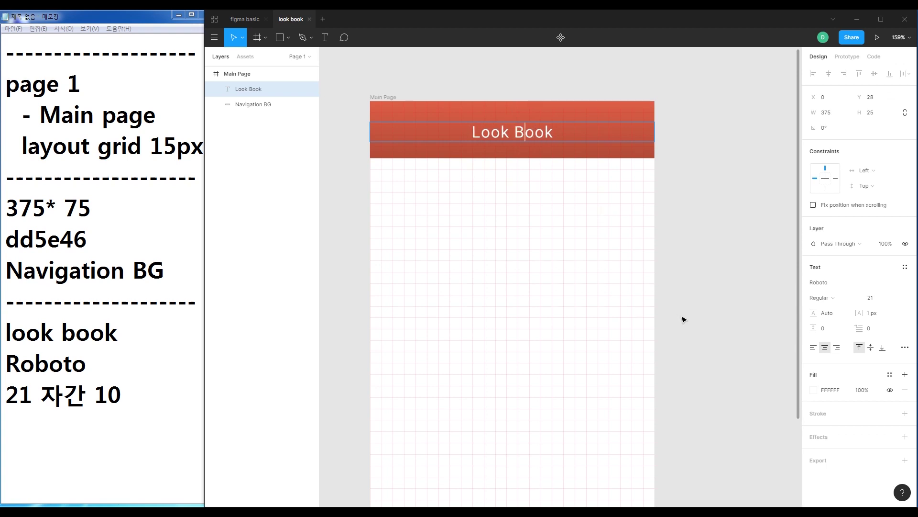
pyautogui.press('Escape')
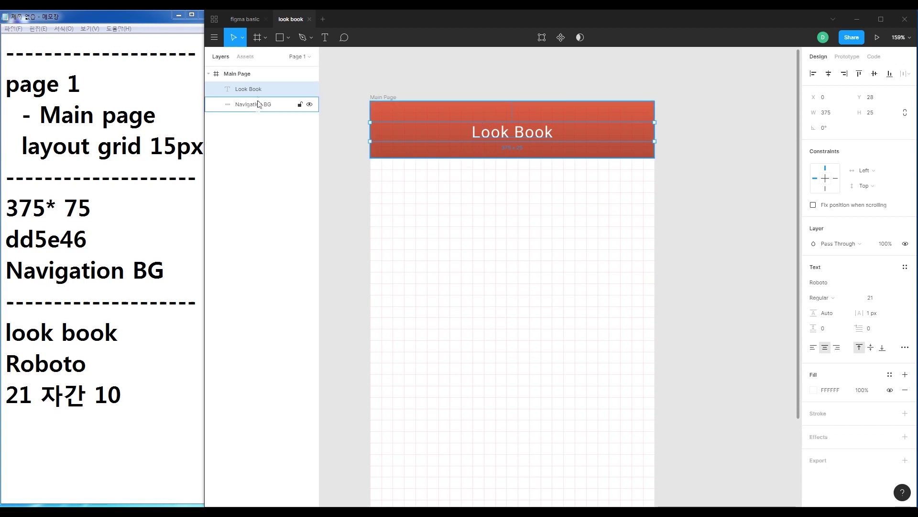
# Select the "Look Book" text together with the Navigation BG rectangle and align their vertical centers
pyautogui.click(753, 200)
pyautogui.click(531, 135)
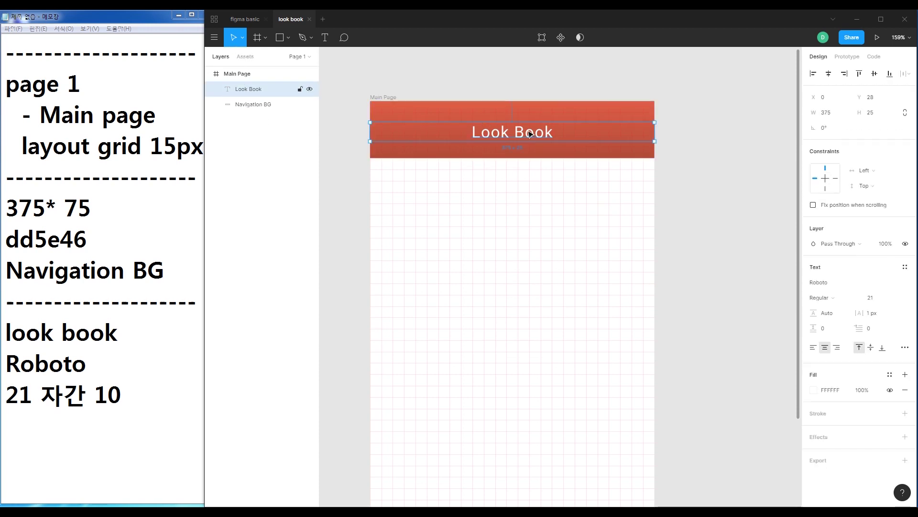
pyautogui.click(269, 109)
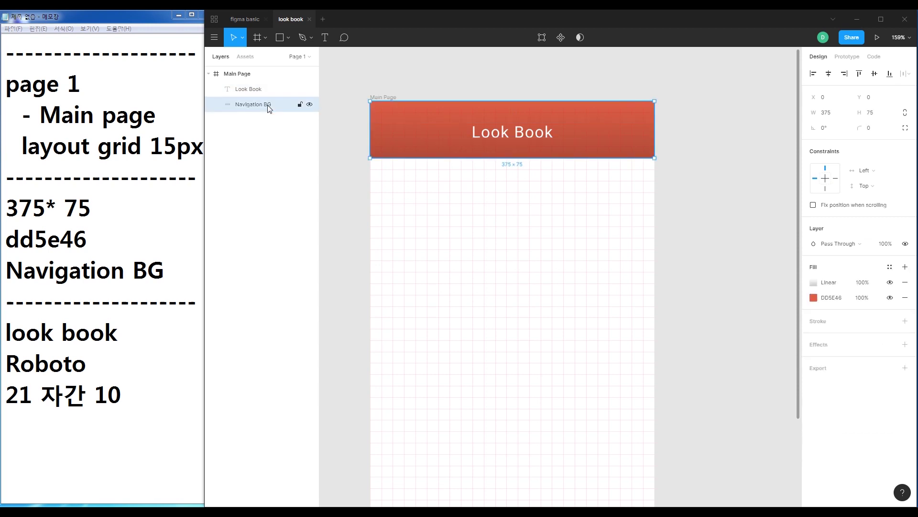
pyautogui.click(524, 132)
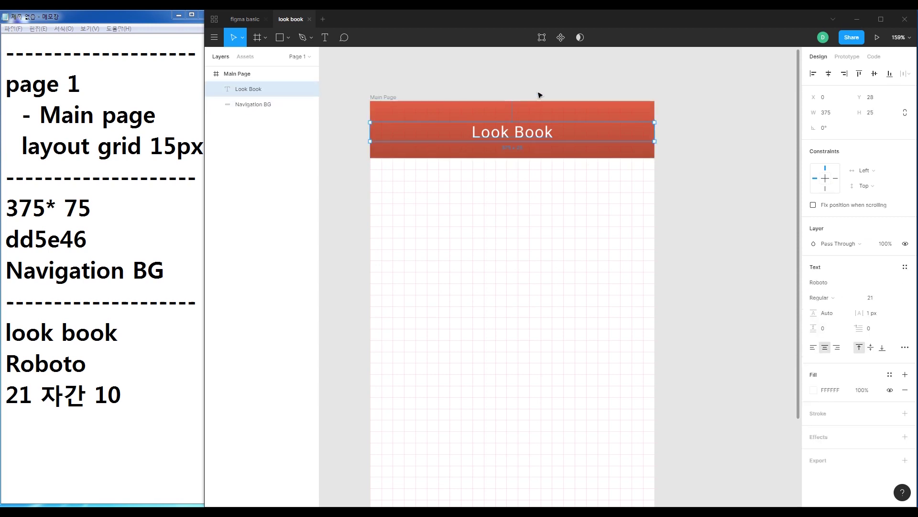
pyautogui.keyDown('shift'); pyautogui.click(563, 112); pyautogui.keyUp('shift')
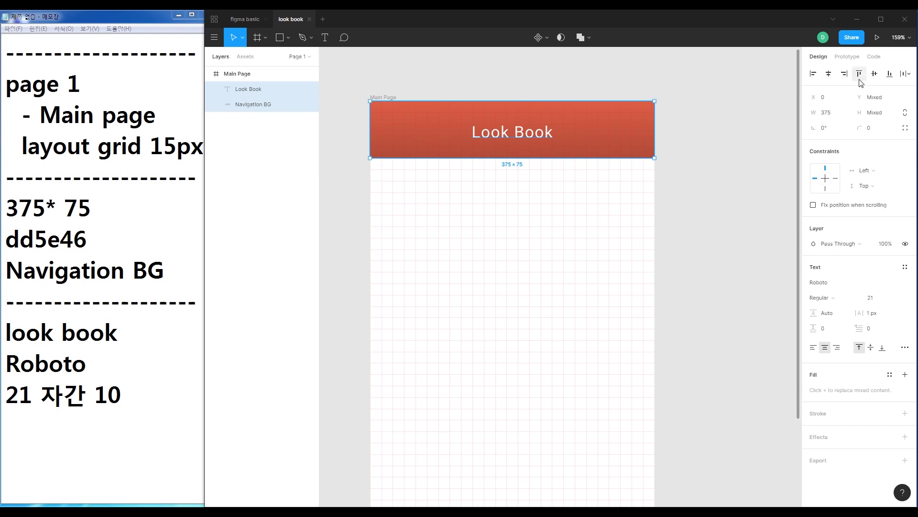
pyautogui.click(874, 73)
pyautogui.moveTo(866, 61); pyautogui.dragTo(882, 92)
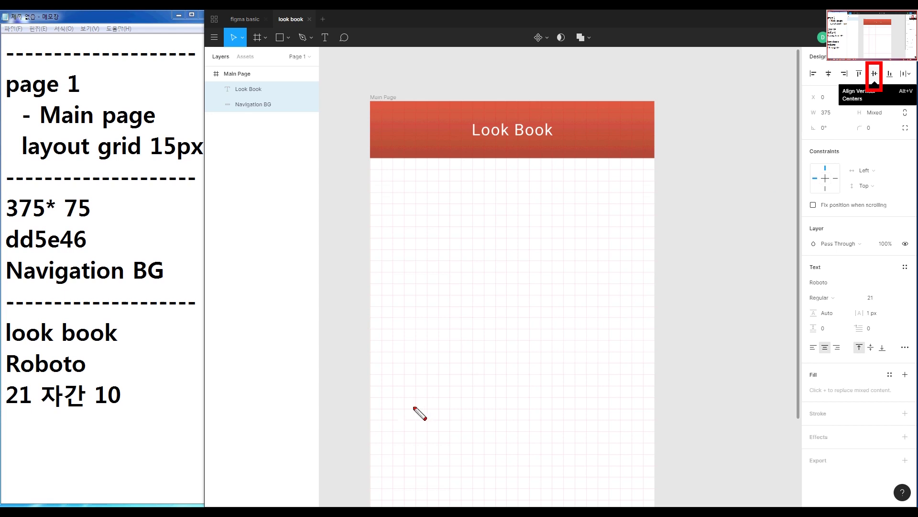
# In Notepad, copy the dashed separator line below "21 자간 10" and start a new line after it
pyautogui.click(145, 393)
pyautogui.doubleClick(188, 311)
pyautogui.hotkey('ctrl', 'c')
pyautogui.click(171, 399)
pyautogui.press('Return')
pyautogui.hotkey('ctrl', 'v')
pyautogui.press('Return')
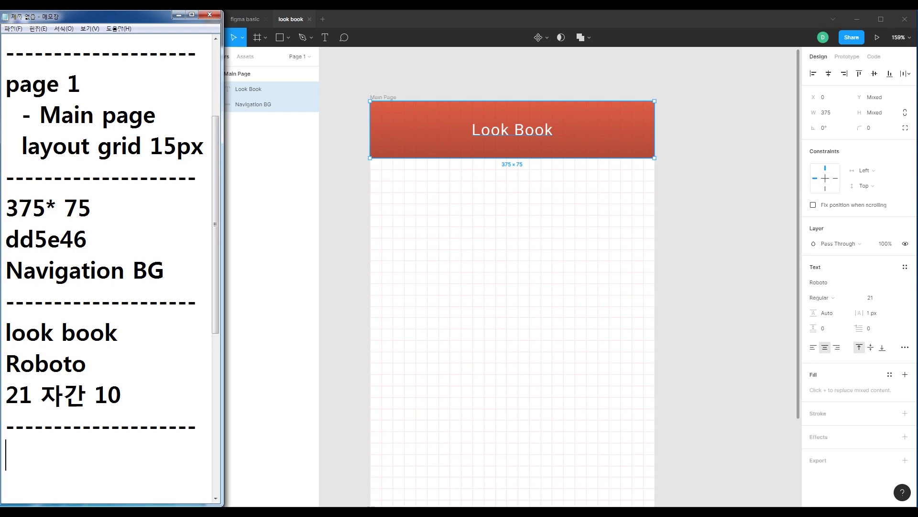
pyautogui.scroll(-4, 168, 389)
# Switch to Chrome, open the Font Awesome site from the search results, and go to its icon gallery
pyautogui.hotkey('alt', 'Tab')
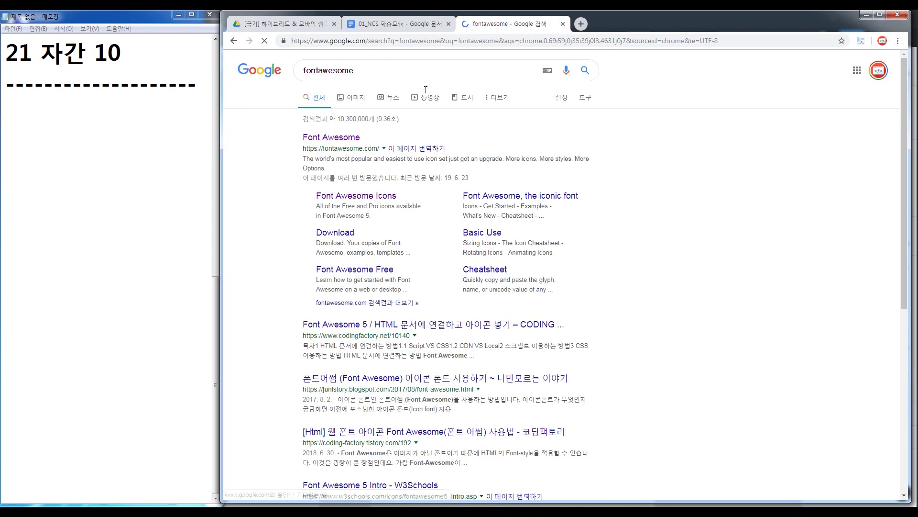
pyautogui.click(349, 139)
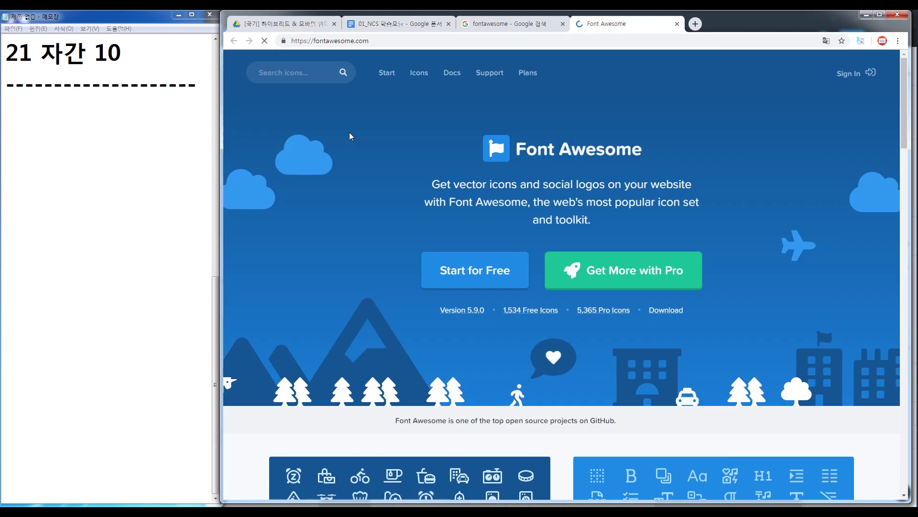
pyautogui.click(419, 73)
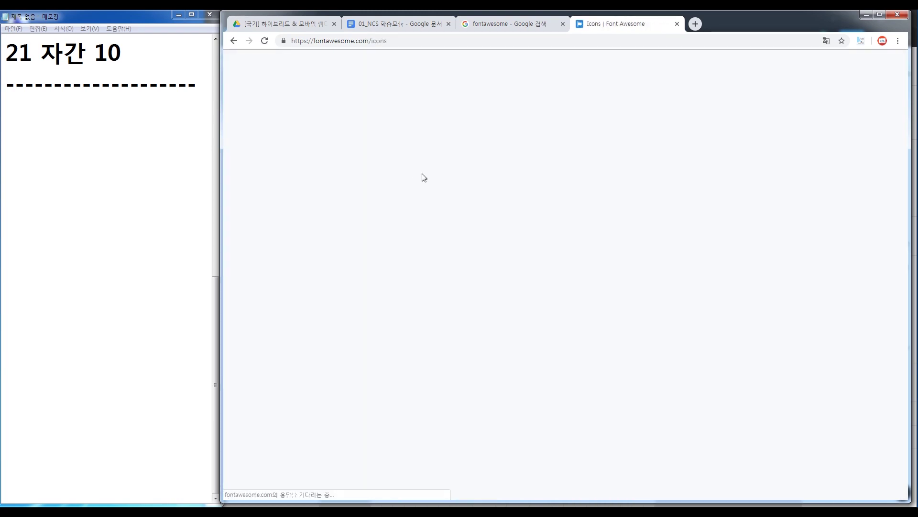
# Add "bar" as the icon name below the last separator in the Notepad notes
pyautogui.click(53, 113)
pyautogui.write('ㅠㅁㄱ')
pyautogui.hotkey('shift', 'Home')
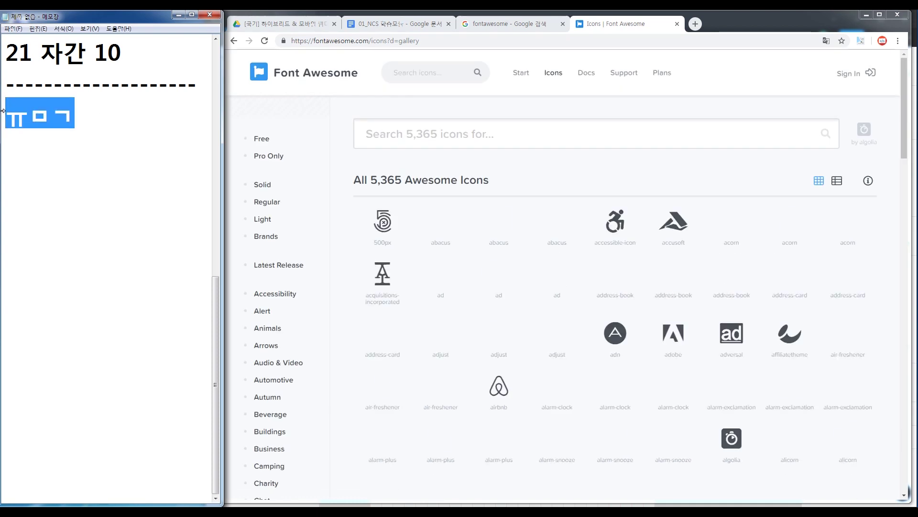
pyautogui.write('bar')
# Search the Font Awesome icons for "bar" and open the solid-style bars icon
pyautogui.click(516, 141)
pyautogui.write('bar')
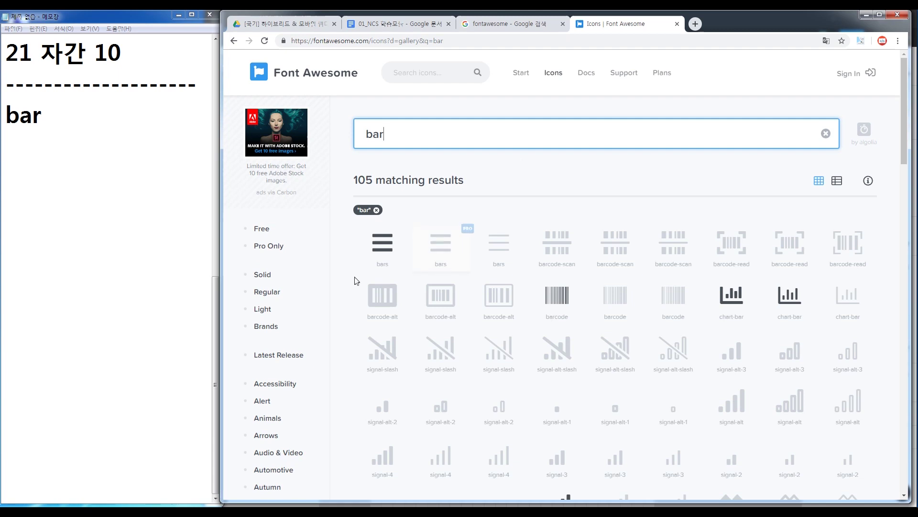
pyautogui.click(380, 252)
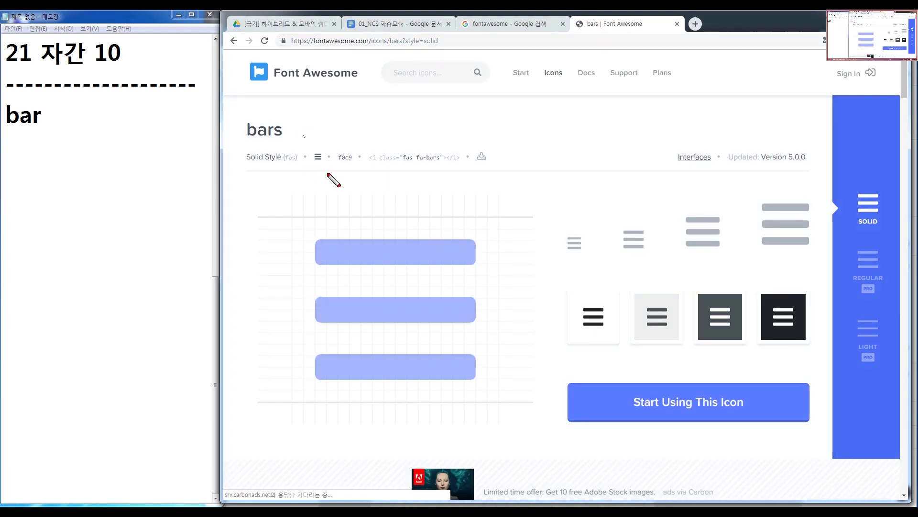
# Copy the bars icon's glyph from its Font Awesome page and return to Figma
pyautogui.moveTo(303, 136); pyautogui.dragTo(334, 173)
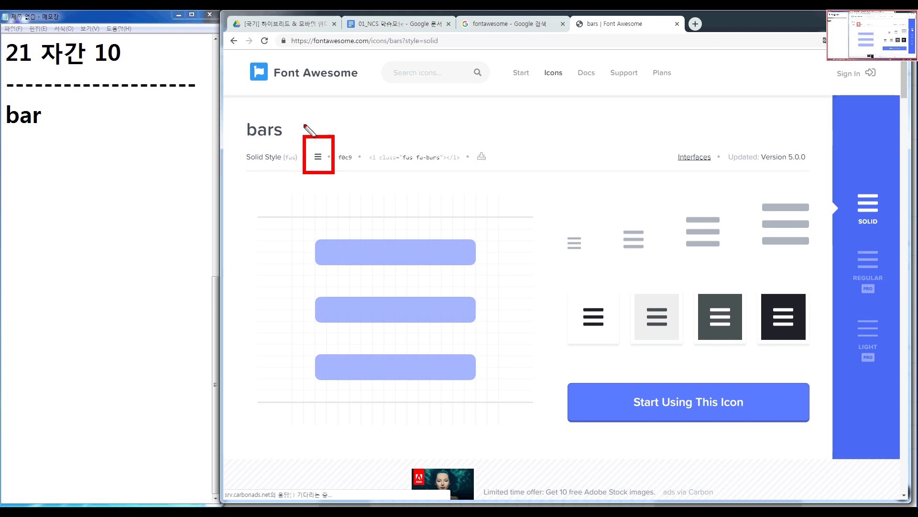
pyautogui.press('Escape')
pyautogui.click(318, 157)
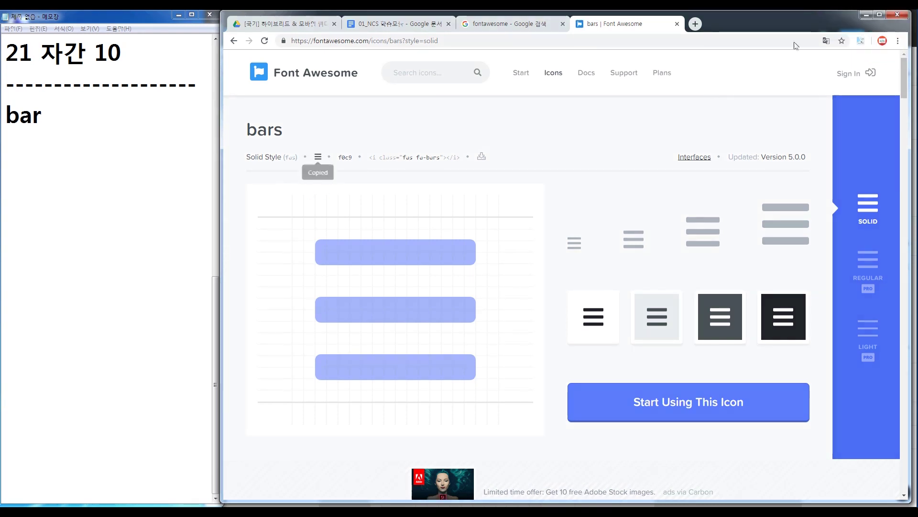
pyautogui.click(866, 14)
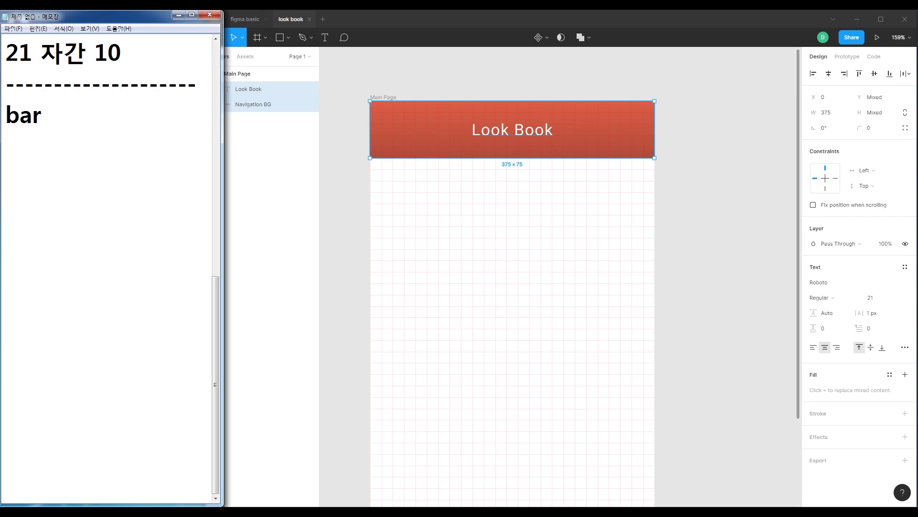
# Paste the copied bars glyph as a text layer at the header's left end and set its font to FontAwesome
pyautogui.click(325, 38)
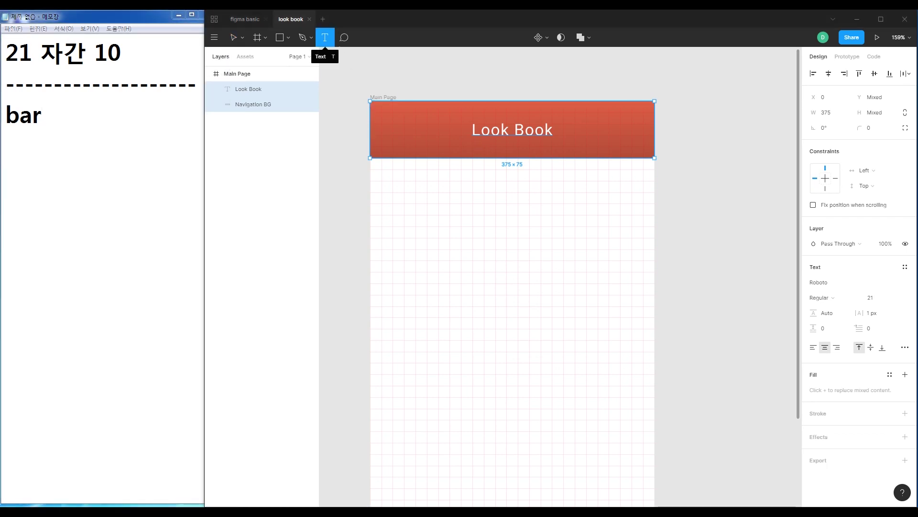
pyautogui.click(389, 136)
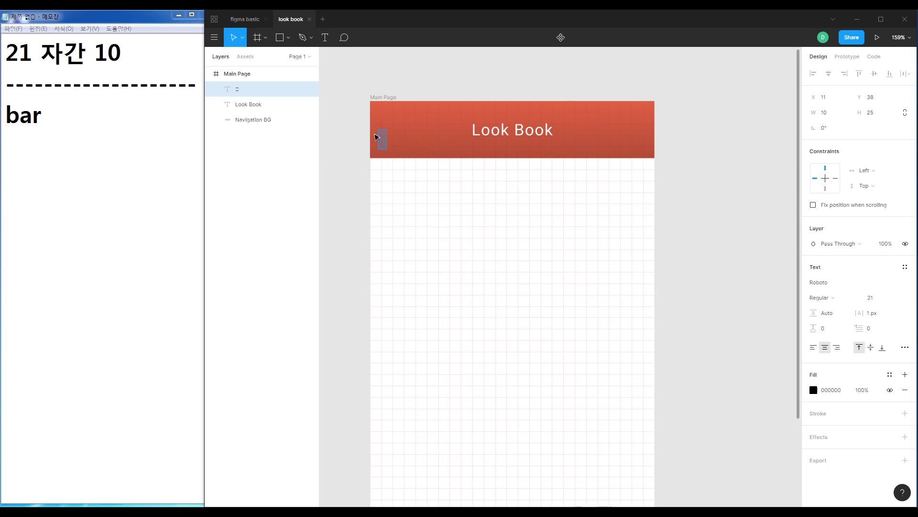
pyautogui.click(841, 286)
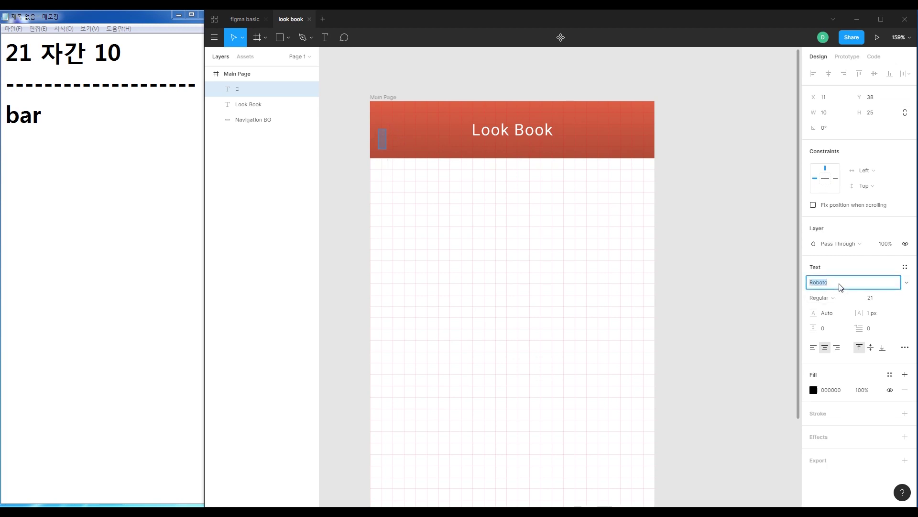
pyautogui.write('FontAwesome')
pyautogui.press('Down')
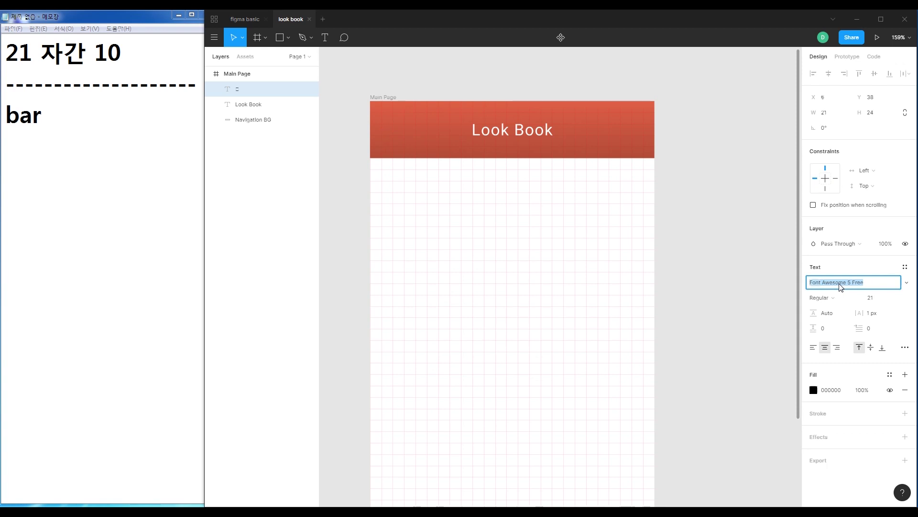
pyautogui.press('Down')
pyautogui.press('Return')
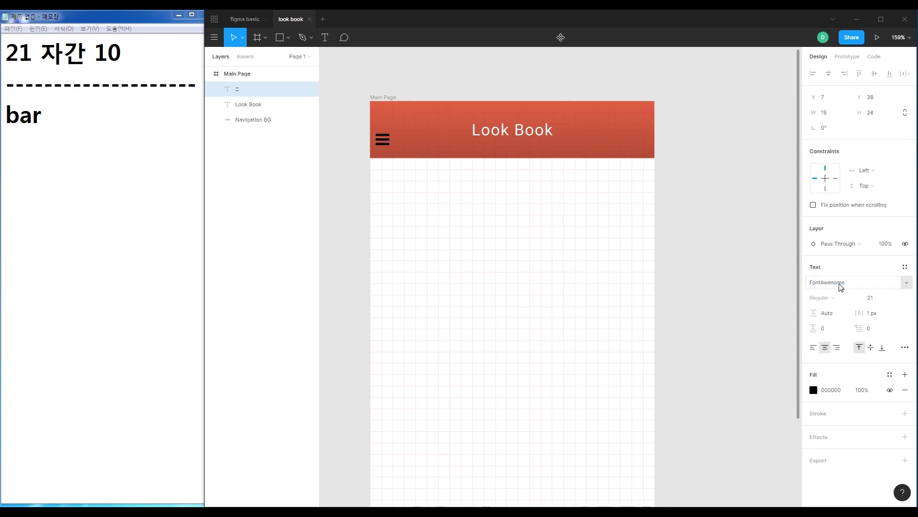
# Set the bars icon's fill to FFFFFF and align it to the vertical center of the navigation background
pyautogui.click(814, 390)
pyautogui.write('ffffff')
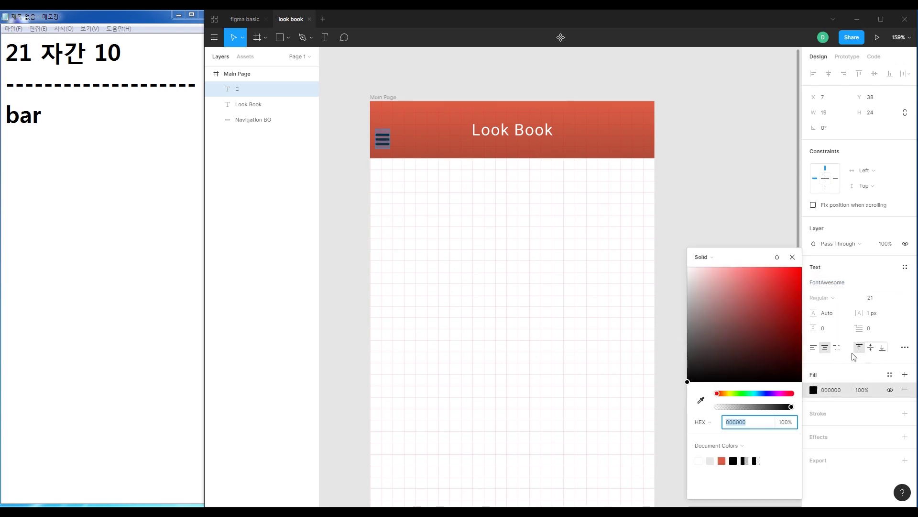
pyautogui.press('Return')
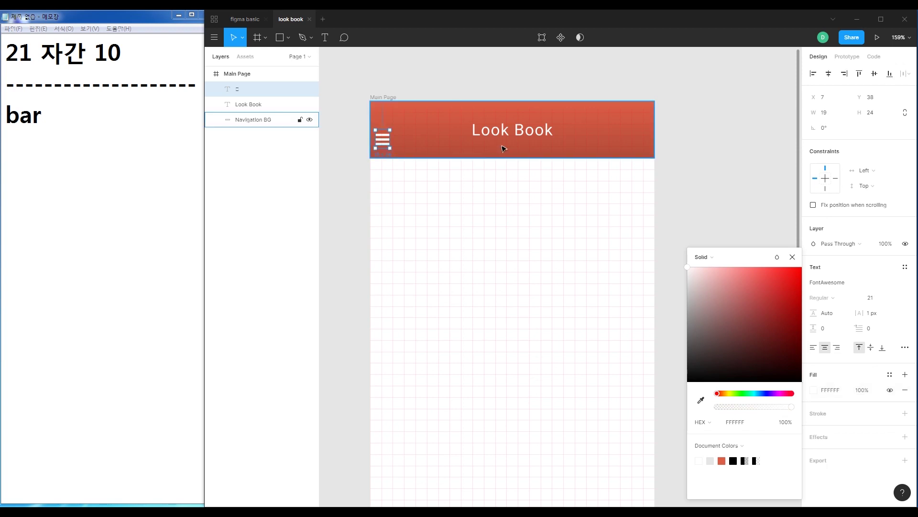
pyautogui.keyDown('shift'); pyautogui.click(444, 139); pyautogui.keyUp('shift')
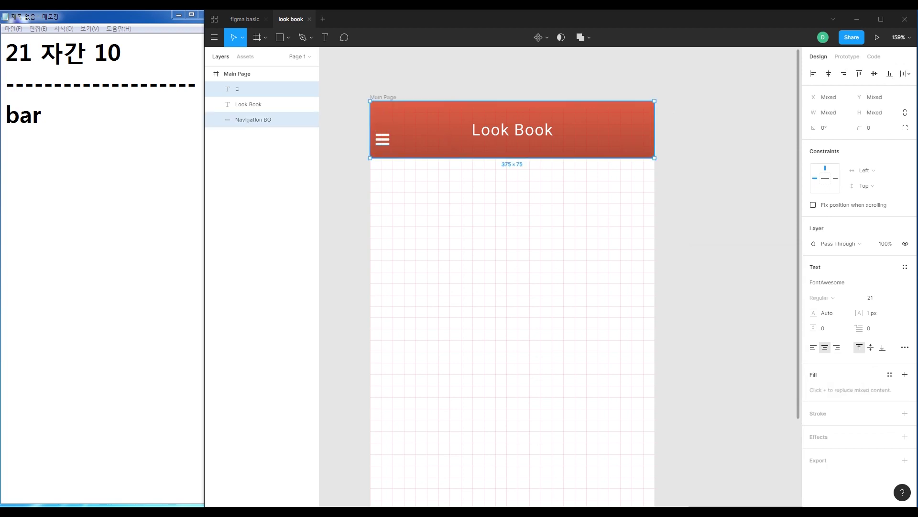
pyautogui.click(718, 156)
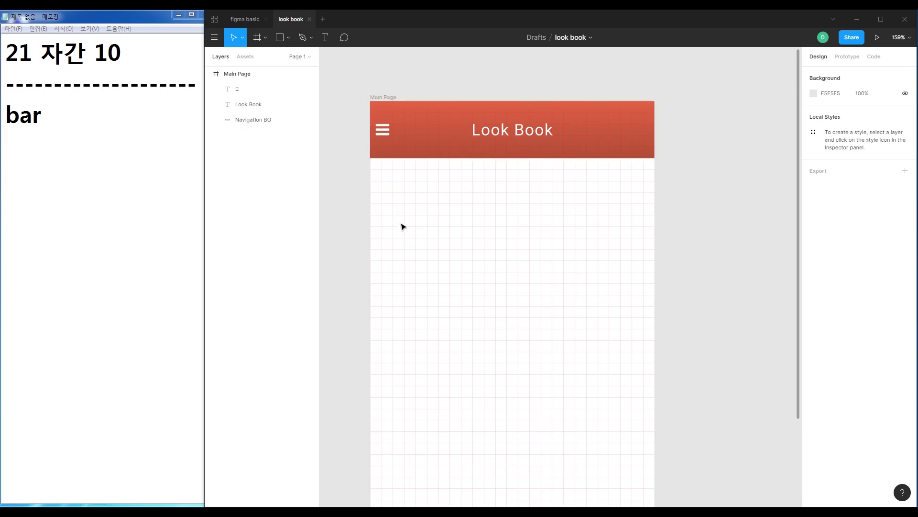
# Move the bars icon horizontally to X 30 in the header
pyautogui.click(382, 133)
pyautogui.scroll(3, 432, 159)
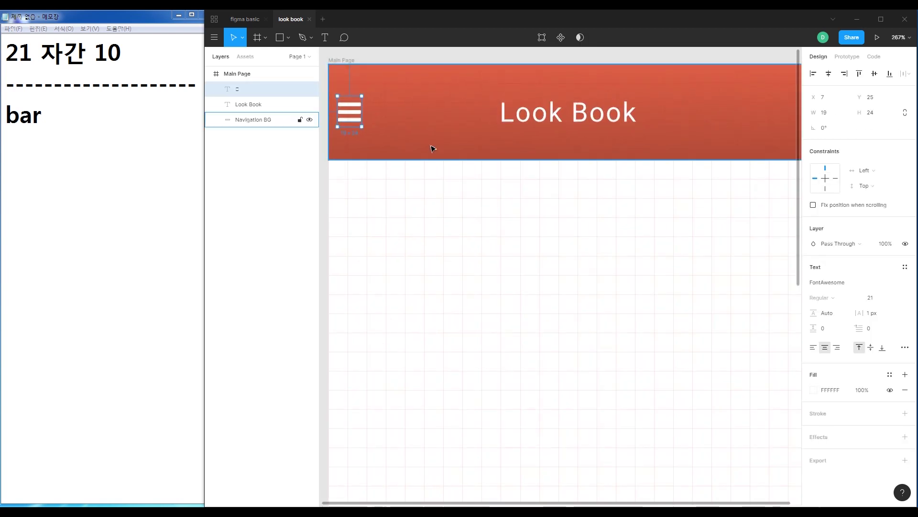
pyautogui.moveTo(389, 107); pyautogui.dragTo(544, 230)
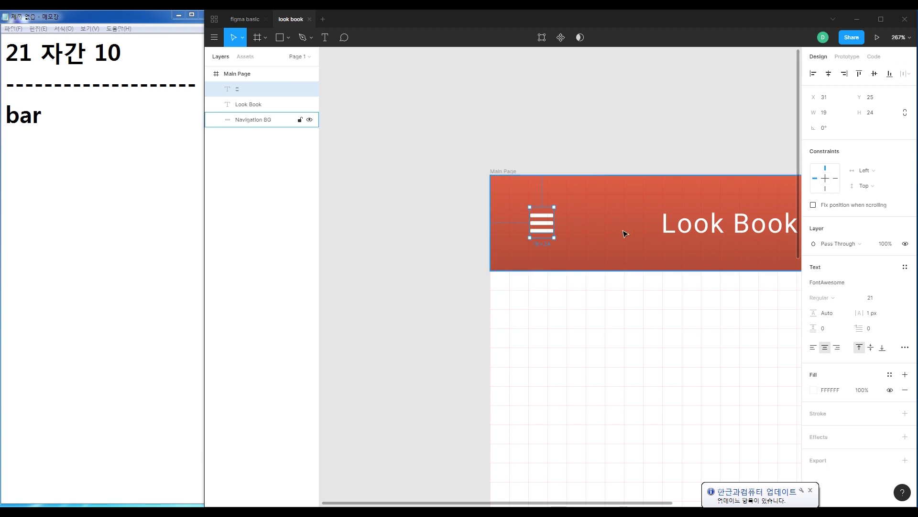
pyautogui.press('Left')
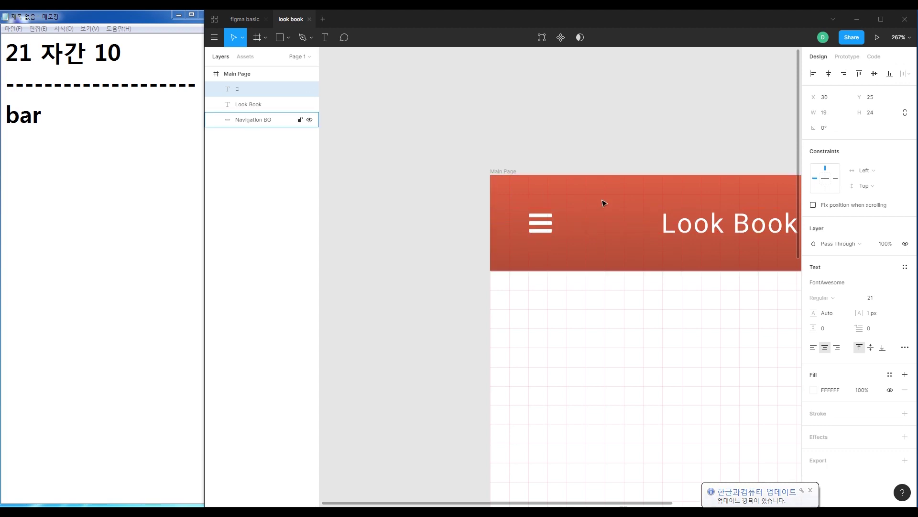
pyautogui.click(629, 97)
pyautogui.hscroll(-5, 608, 123)
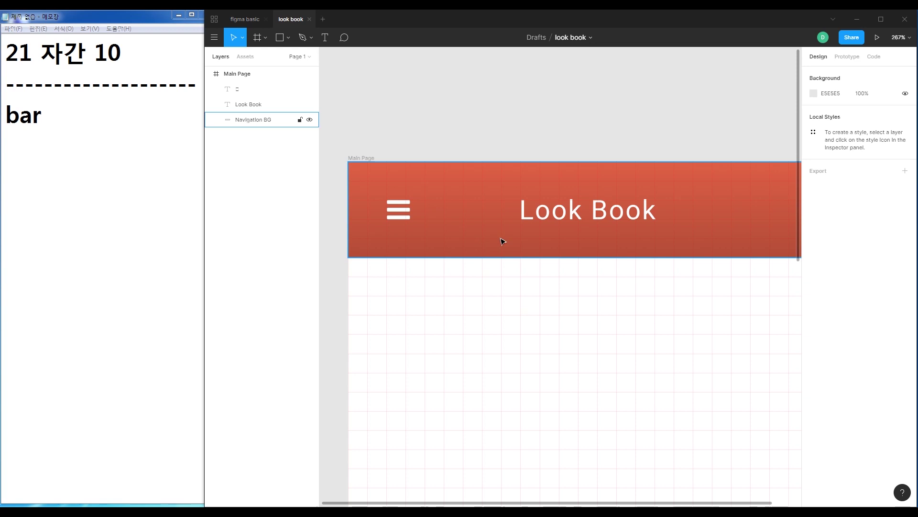
pyautogui.hotkey('shift', '0')
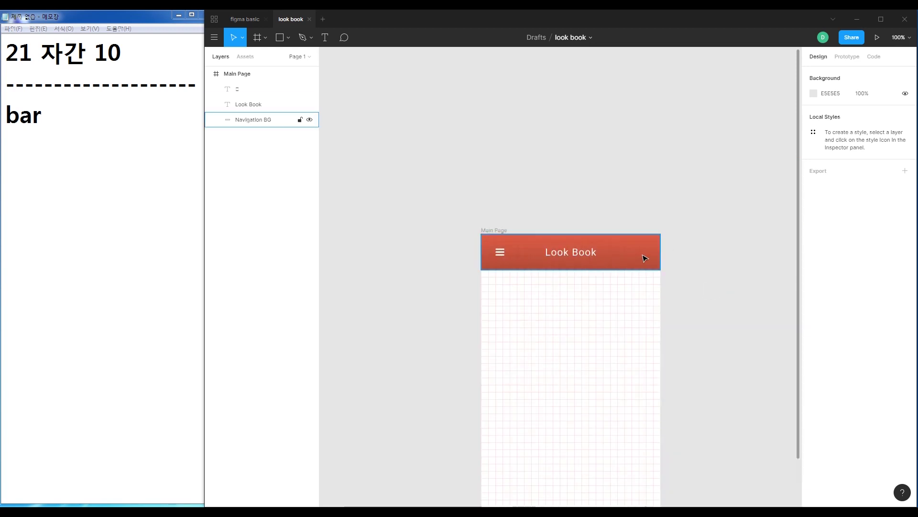
# Add "search" as the icon name below "bar" in the Notepad notes and copy the word
pyautogui.click(73, 122)
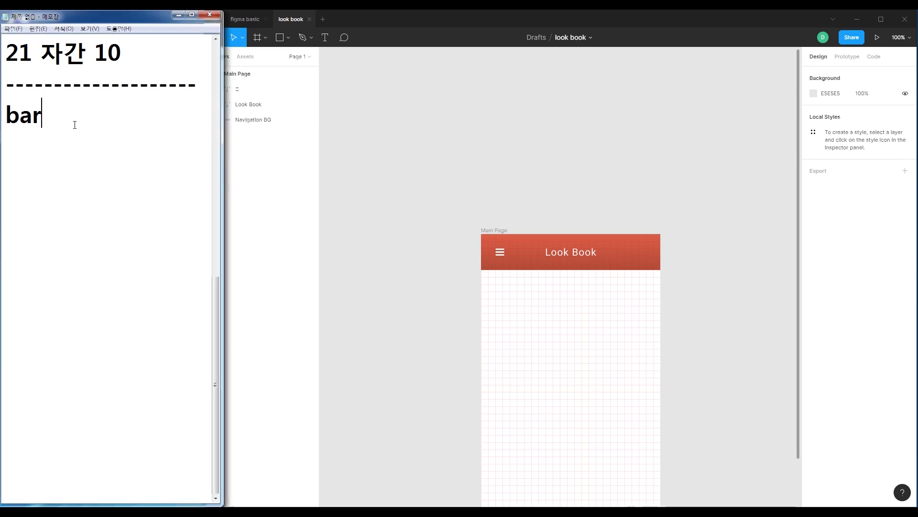
pyautogui.press('Return')
pyautogui.write('search')
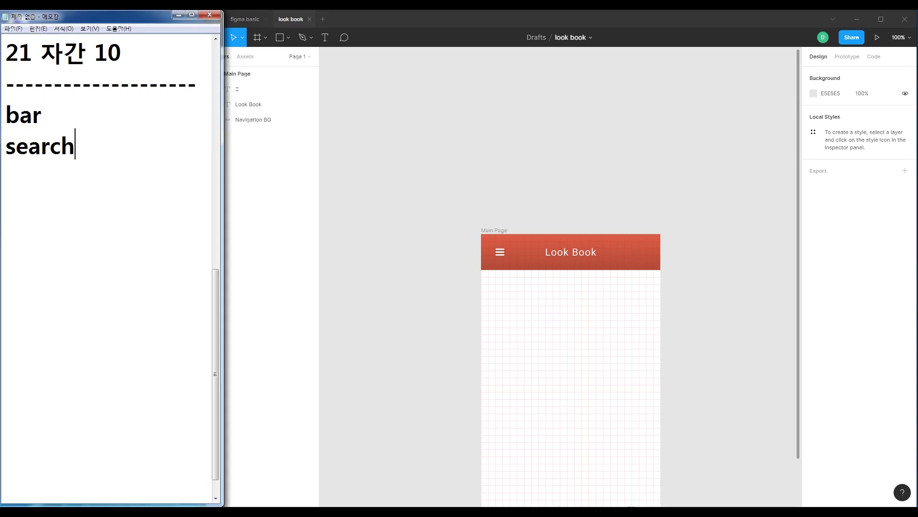
pyautogui.hotkey('shift', 'Home')
pyautogui.hotkey('ctrl', 'c')
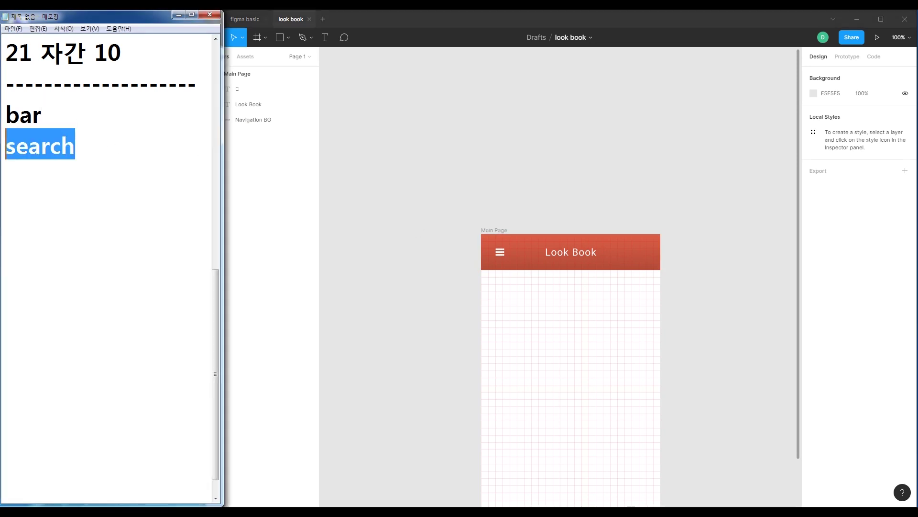
# Switch to the Font Awesome page in Chrome, look up "search", and copy the search icon's glyph
pyautogui.click(211, 512)
pyautogui.click(437, 72)
pyautogui.hotkey('ctrl', 'v')
pyautogui.click(477, 72)
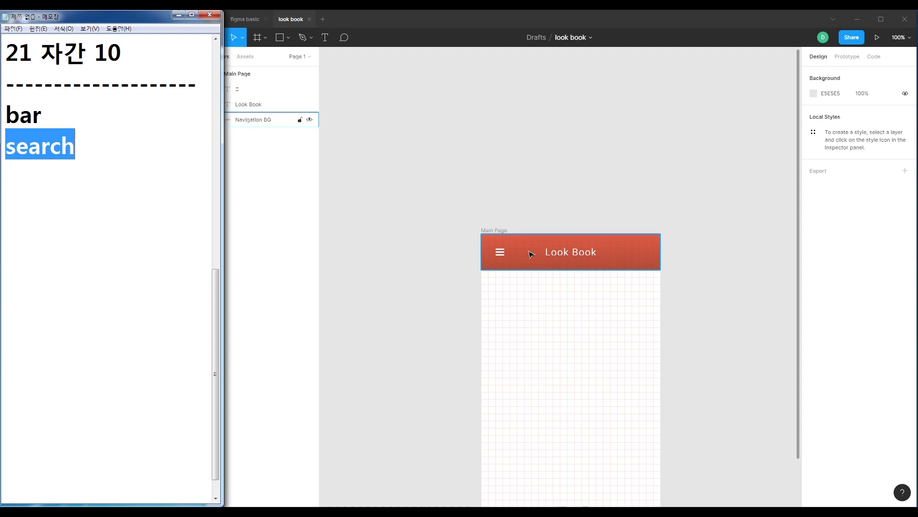
# Duplicate the bars icon to the header's right end at about X 330 and replace its glyph with the copied search icon
pyautogui.click(504, 259)
pyautogui.moveTo(503, 258); pyautogui.dragTo(649, 263)
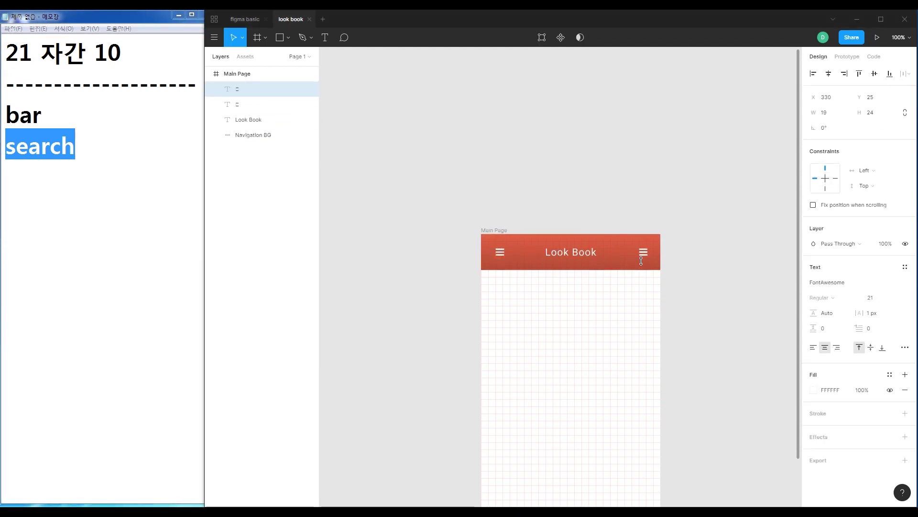
pyautogui.doubleClick(643, 252)
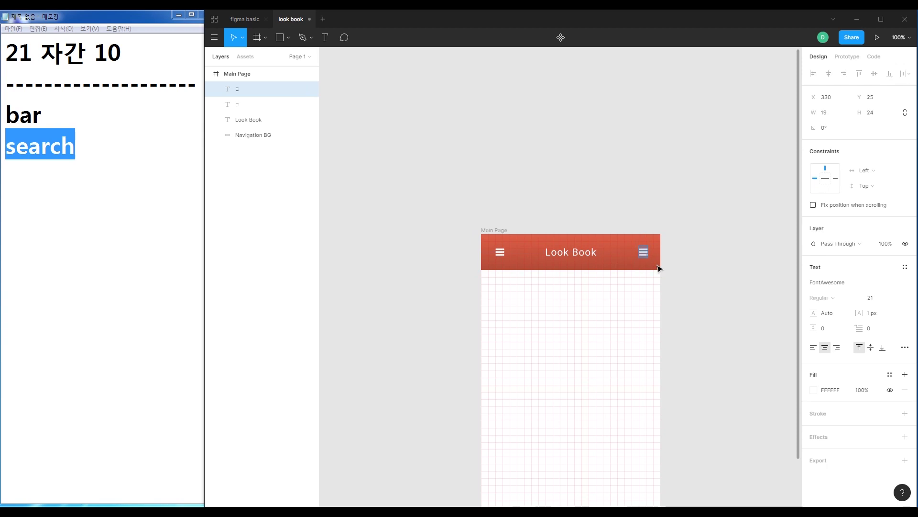
pyautogui.press('Escape')
pyautogui.click(753, 253)
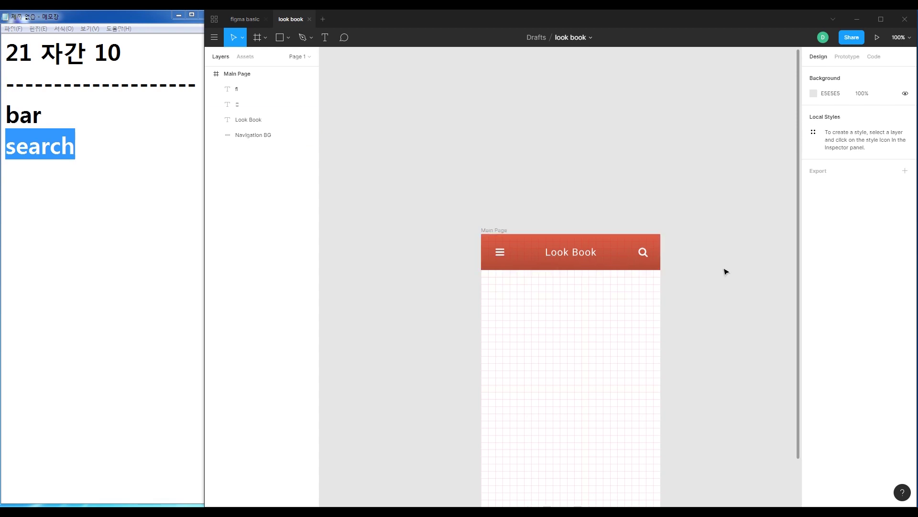
# Nudge the search icon left to X 325 in the header
pyautogui.scroll(5, 659, 270)
pyautogui.scroll(5, 659, 255)
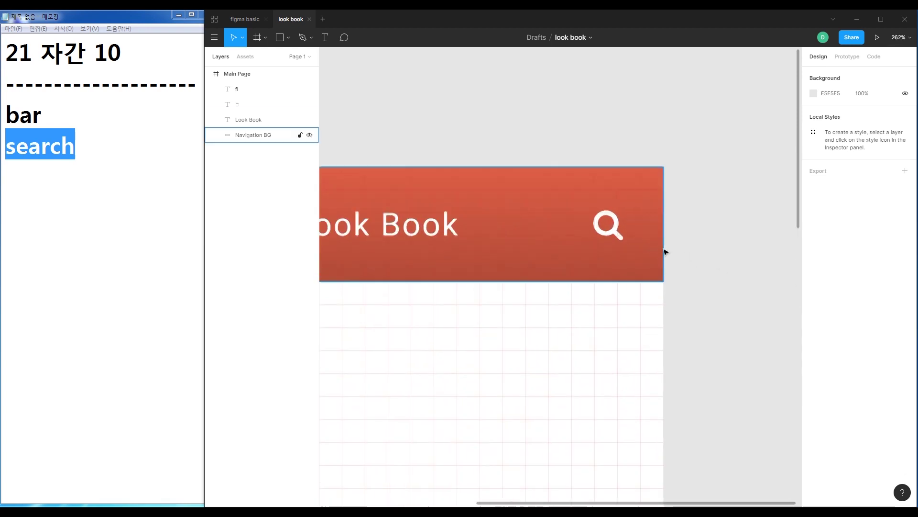
pyautogui.scroll(2, 690, 249)
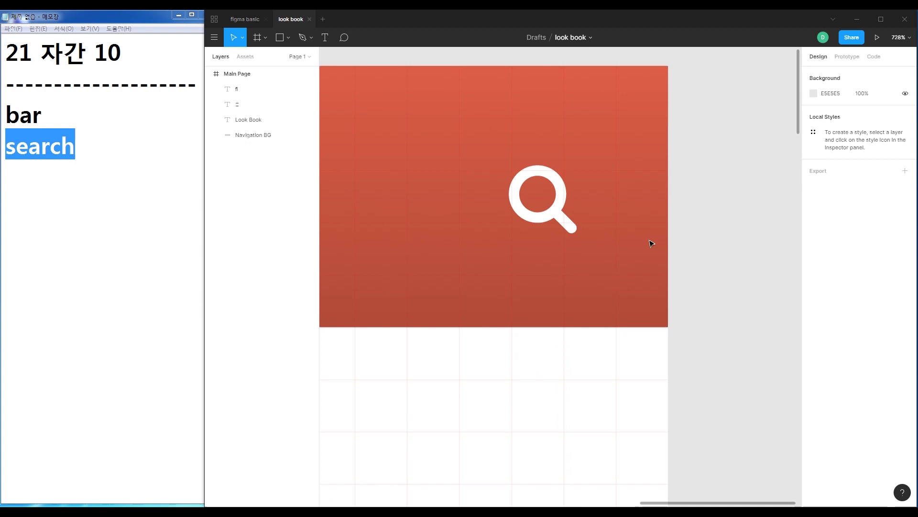
pyautogui.click(564, 196)
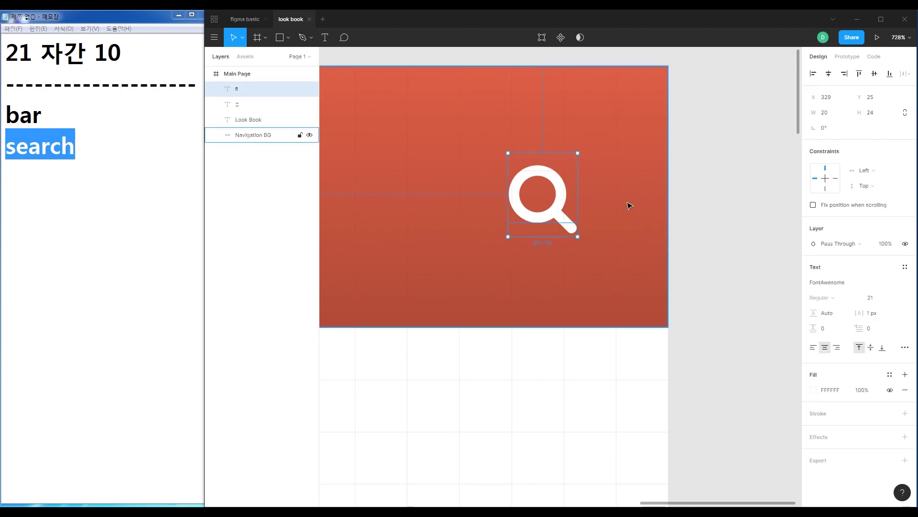
pyautogui.press('Left')
pyautogui.press('Left')
pyautogui.press('Left')
pyautogui.press('Left')
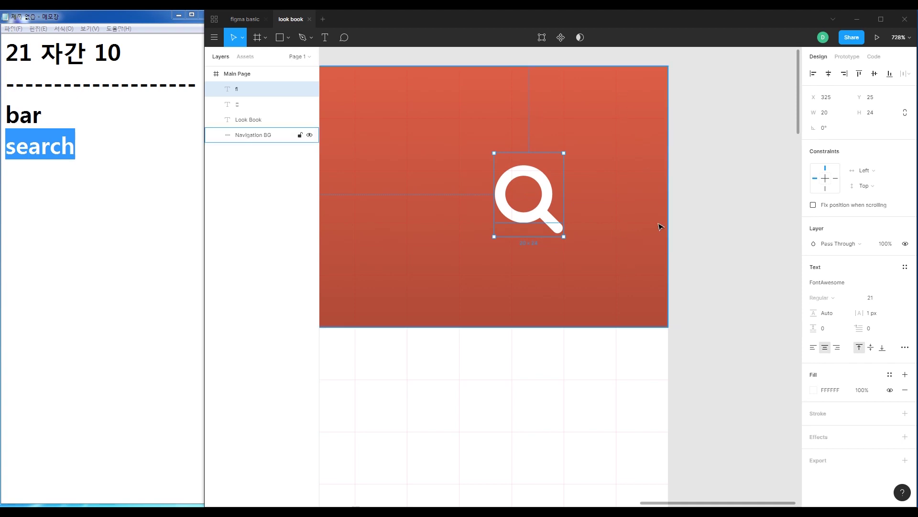
pyautogui.scroll(-10, 622, 260)
pyautogui.scroll(-3, 565, 345)
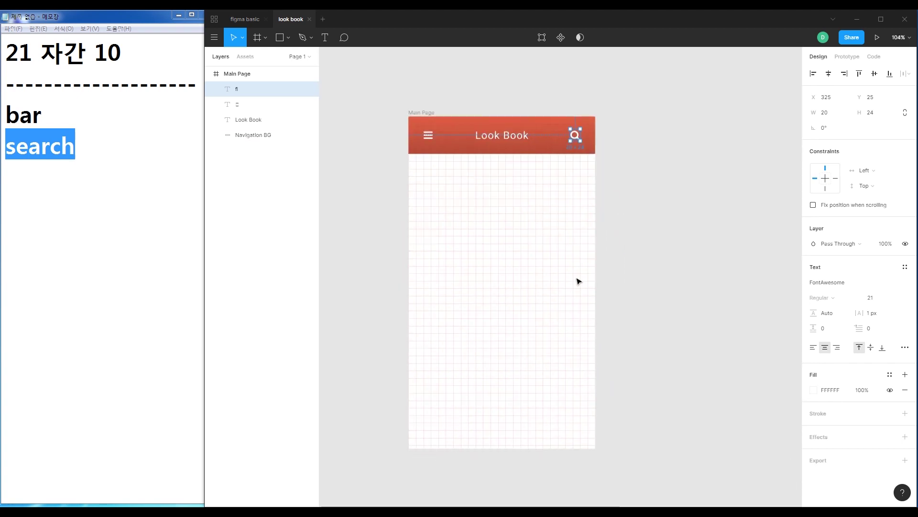
pyautogui.scroll(1, 578, 281)
pyautogui.moveTo(504, 206); pyautogui.dragTo(555, 263)
pyautogui.scroll(2, 568, 253)
pyautogui.scroll(-1, 539, 234)
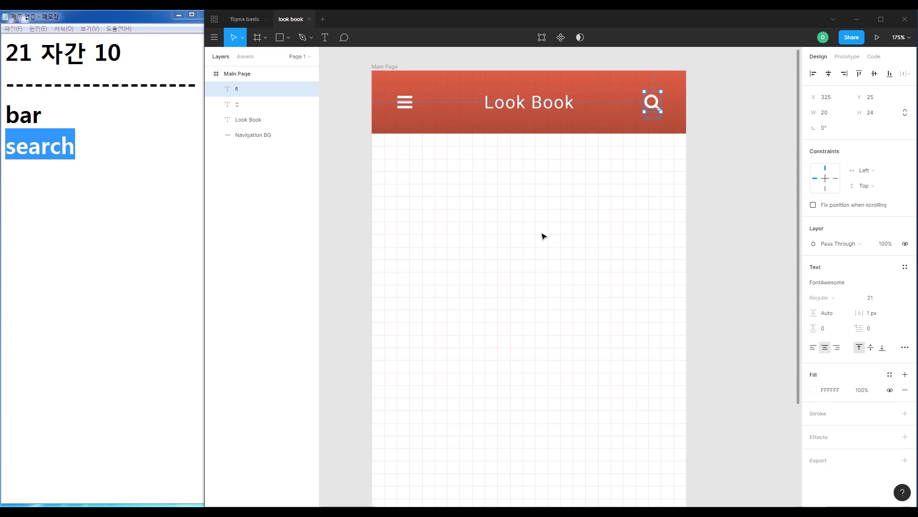
pyautogui.moveTo(220, 81); pyautogui.dragTo(305, 147)
pyautogui.press('Escape')
# Add the grouping shortcut note "ctrl + g" on a new line below "search" in Notepad
pyautogui.click(120, 150)
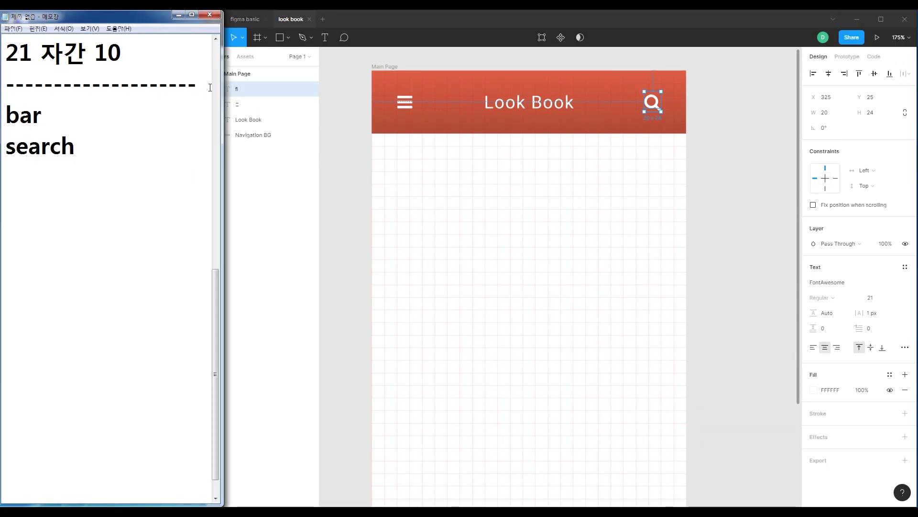
pyautogui.doubleClick(210, 87)
pyautogui.click(147, 155)
pyautogui.press('Return')
pyautogui.write('ctrl + g')
pyautogui.press('Return')
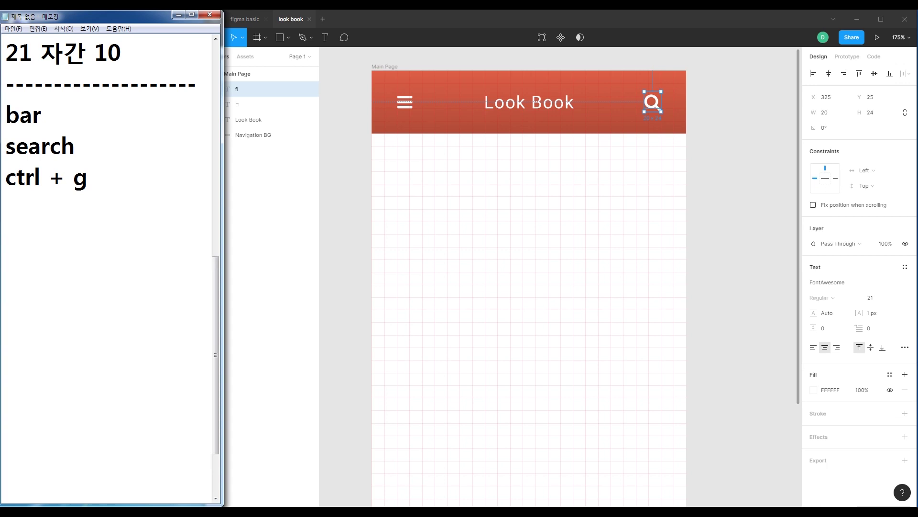
# Add "NAVIGATION" as the group name below the shortcut note in Notepad and copy it
pyautogui.write('n')
pyautogui.press('BackSpace')
pyautogui.write('NAVIGA')
pyautogui.write('TION')
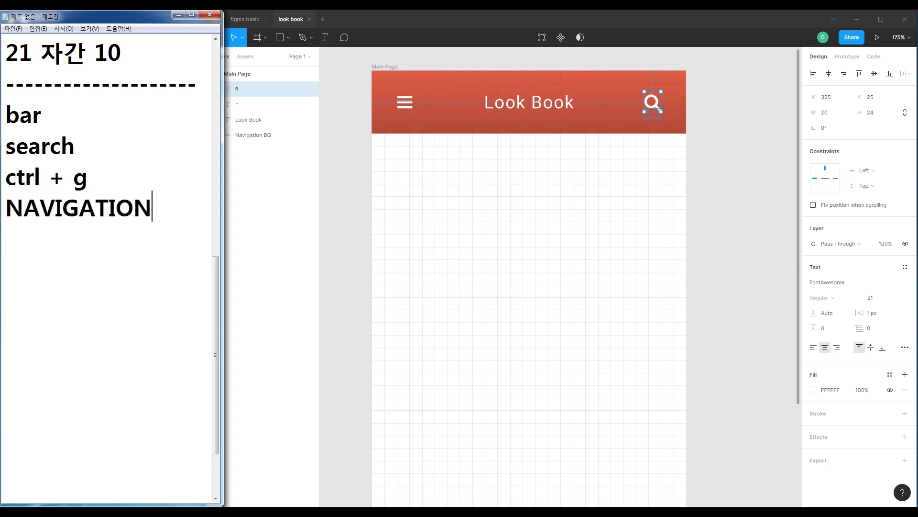
pyautogui.hotkey('shift', 'Home')
pyautogui.hotkey('ctrl', 'c')
# Group the two icons, the Look Book title and Navigation BG in Figma, and rename the group NAVIGATION
pyautogui.click(299, 67)
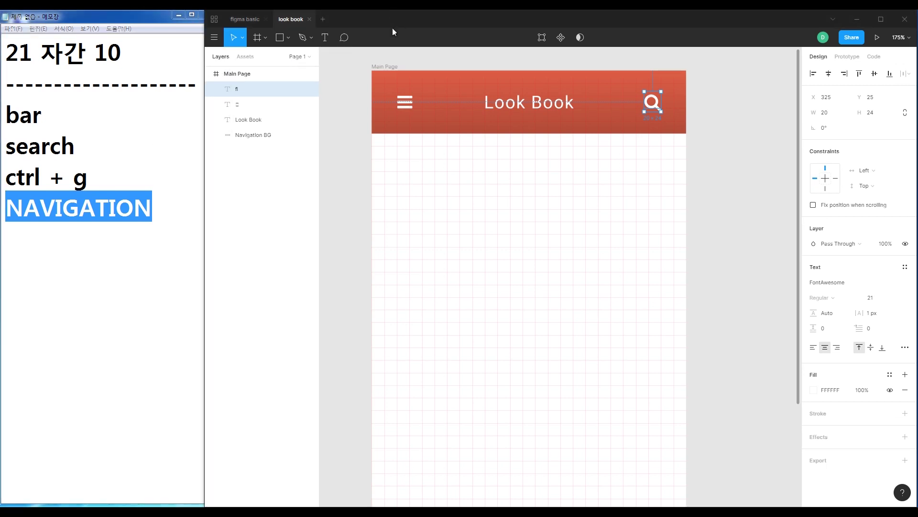
pyautogui.keyDown('shift'); pyautogui.click(252, 139); pyautogui.keyUp('shift')
pyautogui.hotkey('ctrl', 'g')
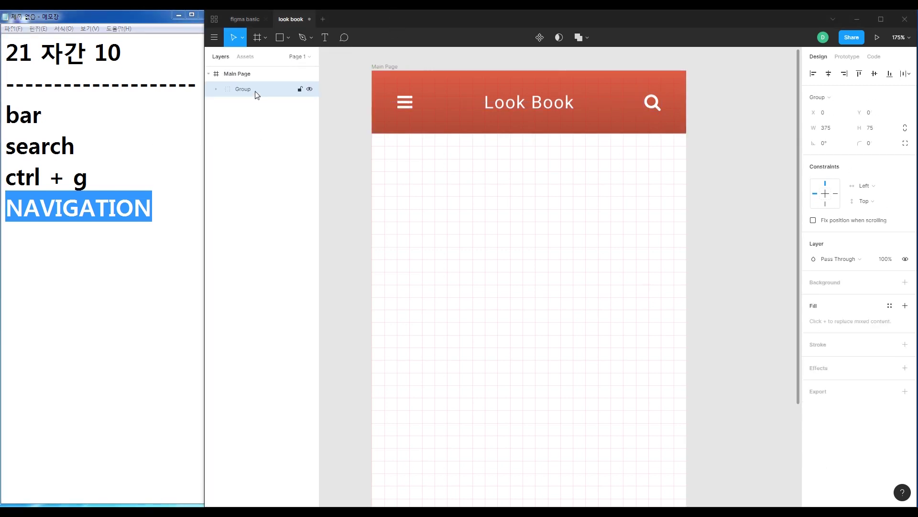
pyautogui.doubleClick(254, 90)
pyautogui.hotkey('ctrl', 'v')
pyautogui.click(273, 140)
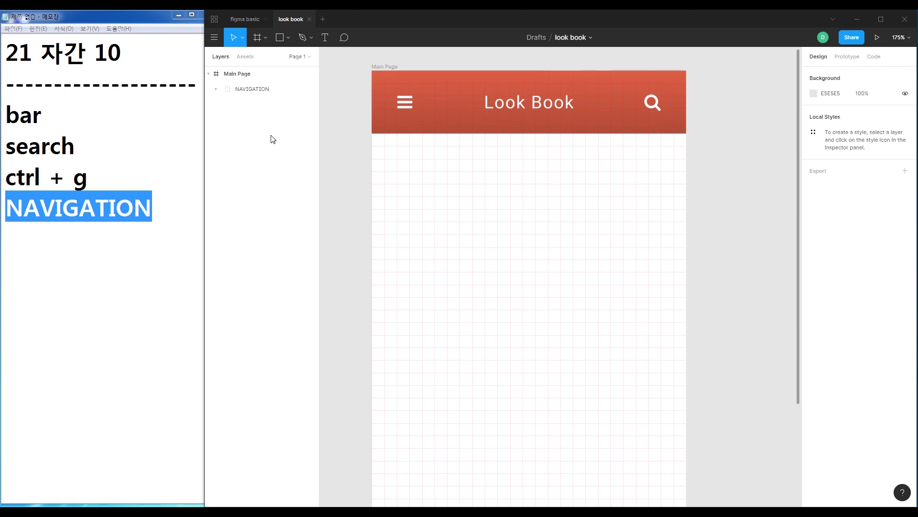
# Open the lookbook_01_newsfeed.jpg reference and the lookbook page in Firefox to compare their newsfeed layouts
pyautogui.click(245, 505)
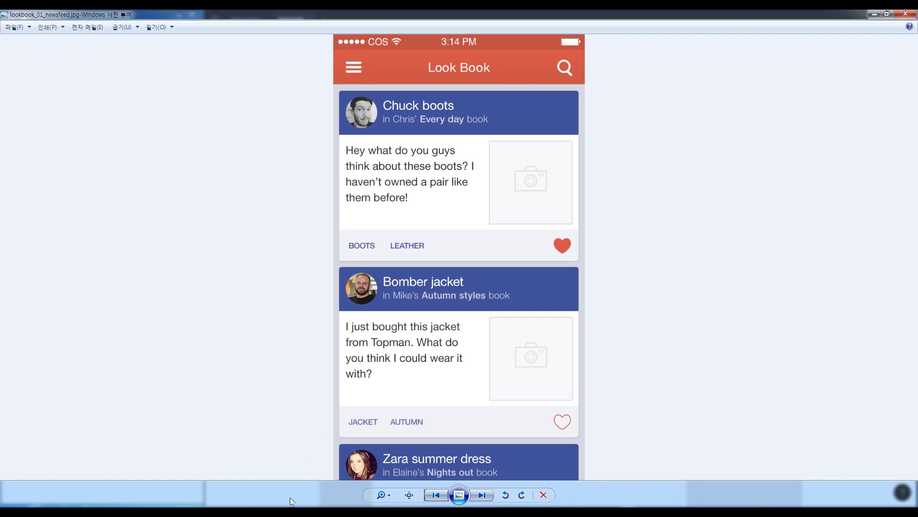
pyautogui.click(239, 513)
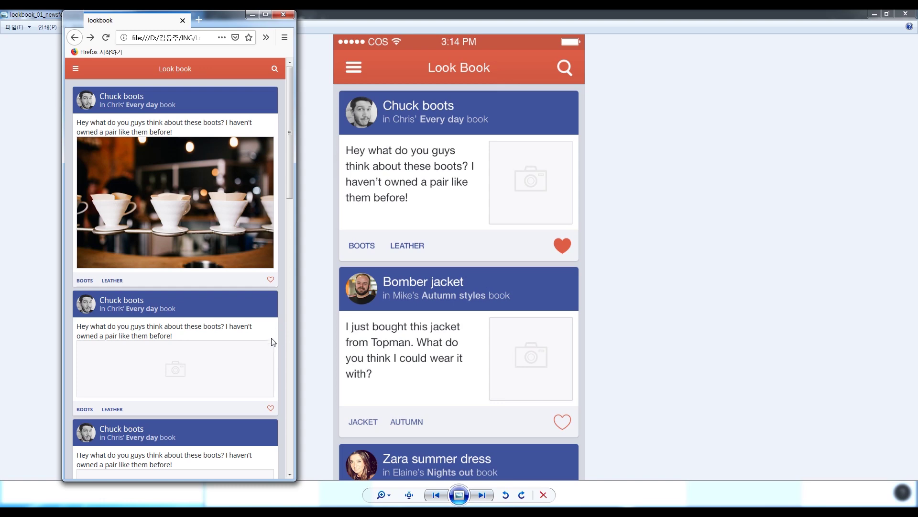
# Browse the lookbook profile, list view and card view reference images, and return to the lookbook_01_newsfeed.jpg reference
pyautogui.click(254, 15)
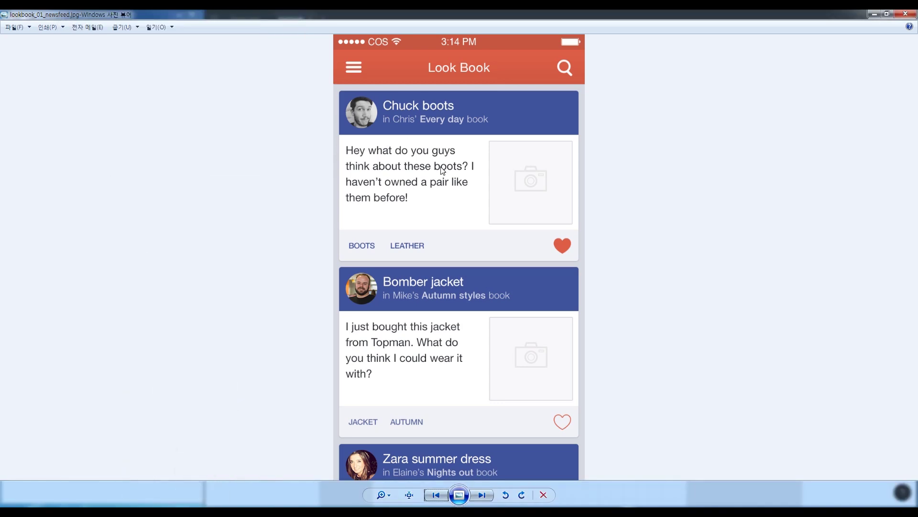
pyautogui.click(874, 14)
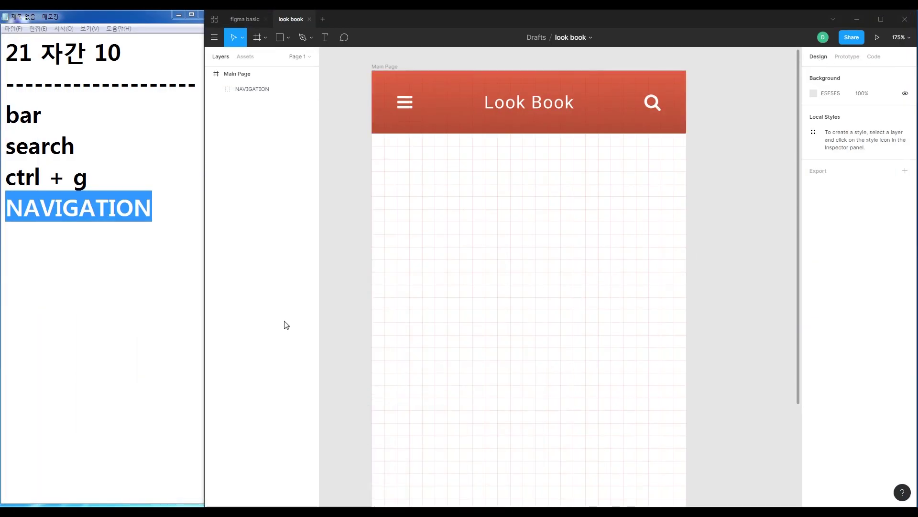
pyautogui.click(293, 375)
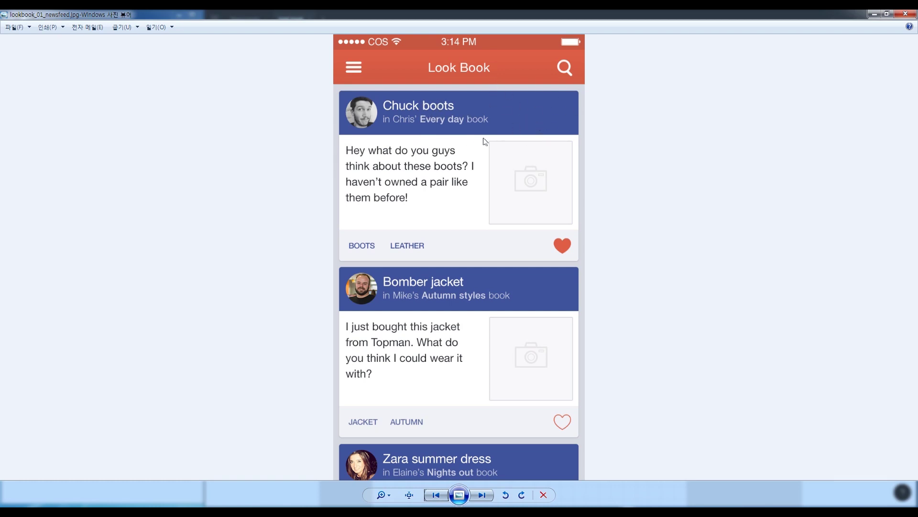
pyautogui.click(482, 494)
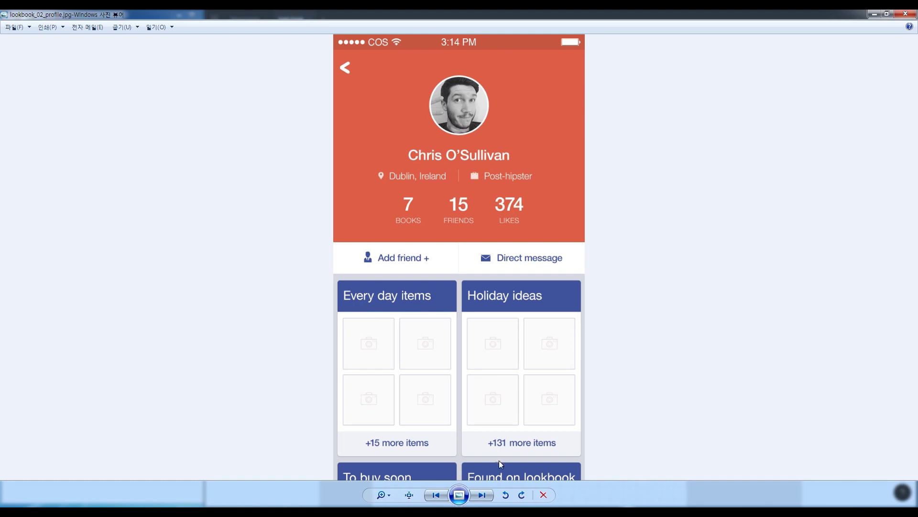
pyautogui.click(482, 494)
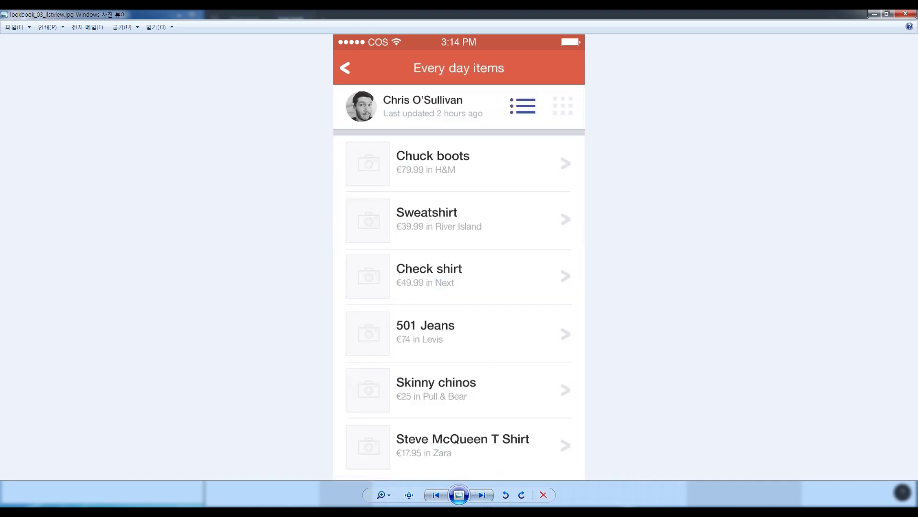
pyautogui.click(482, 495)
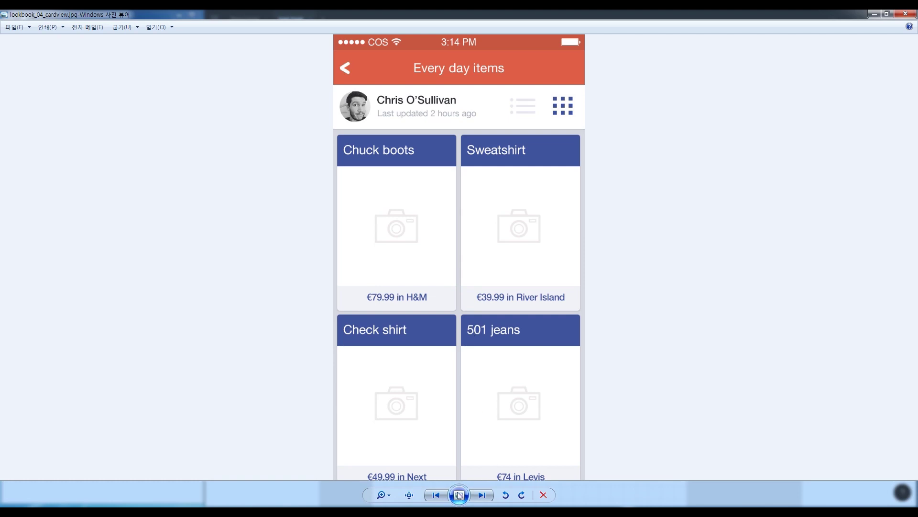
pyautogui.click(438, 496)
pyautogui.click(438, 496)
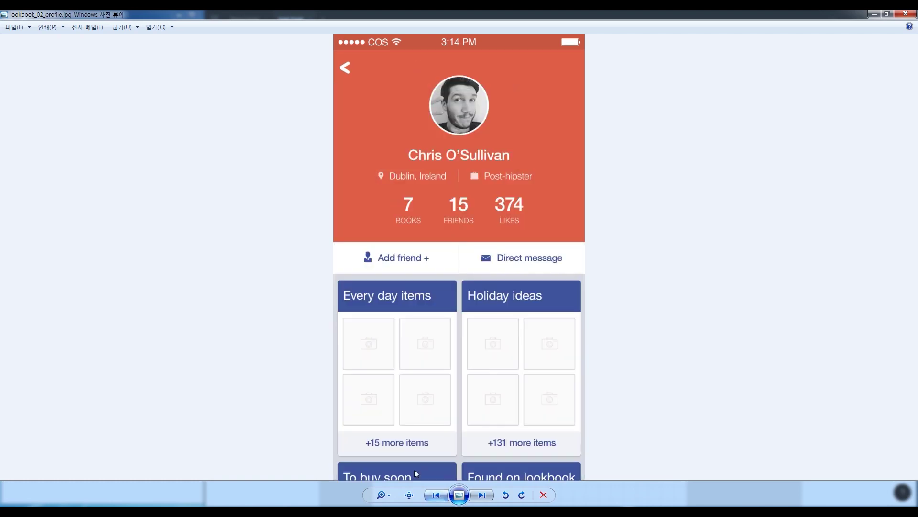
pyautogui.click(436, 495)
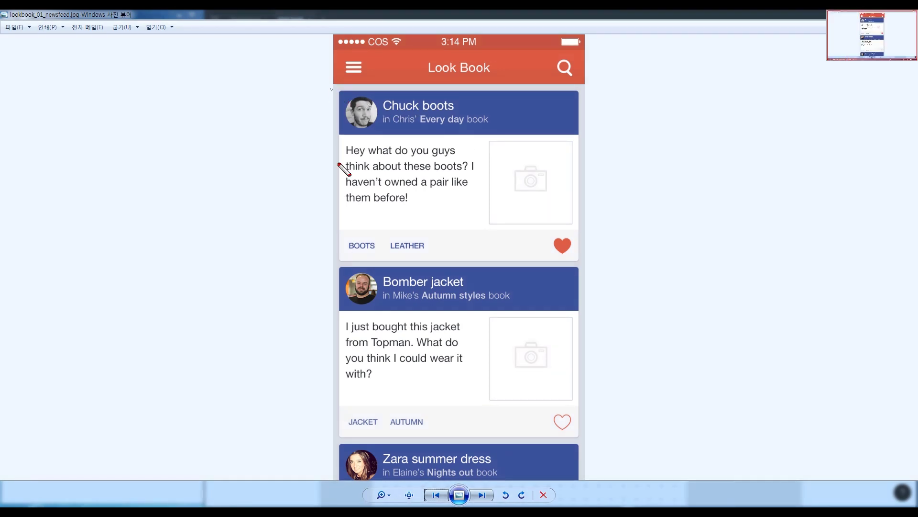
# Outline the Chuck boots card and its header, body and footer sections on the newsfeed reference to examine their structure
pyautogui.moveTo(331, 89); pyautogui.dragTo(598, 264)
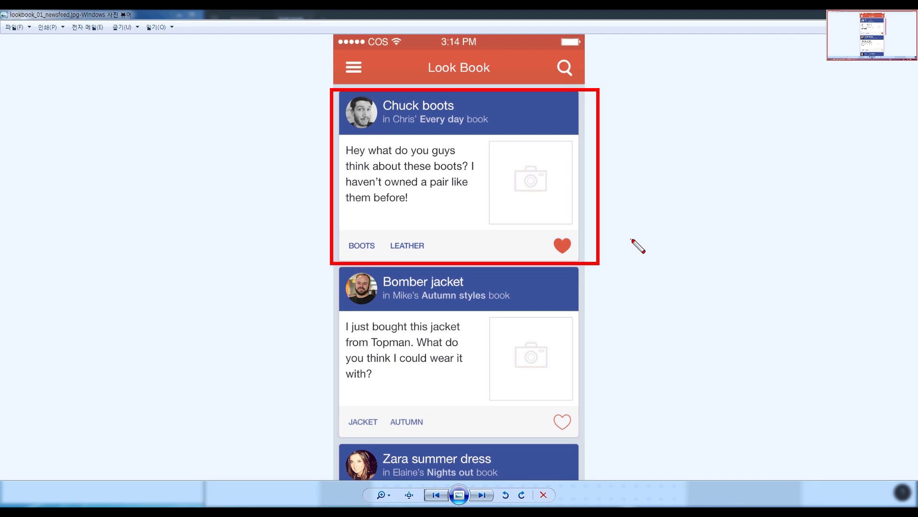
pyautogui.moveTo(339, 94)
pyautogui.mouseDown()
pyautogui.moveTo(354, 134)
pyautogui.moveTo(579, 134)
pyautogui.mouseUp()
pyautogui.moveTo(344, 138)
pyautogui.mouseDown()
pyautogui.moveTo(523, 223)
pyautogui.moveTo(577, 227)
pyautogui.mouseUp()
pyautogui.moveTo(339, 234)
pyautogui.mouseDown()
pyautogui.moveTo(377, 252)
pyautogui.moveTo(578, 259)
pyautogui.mouseUp()
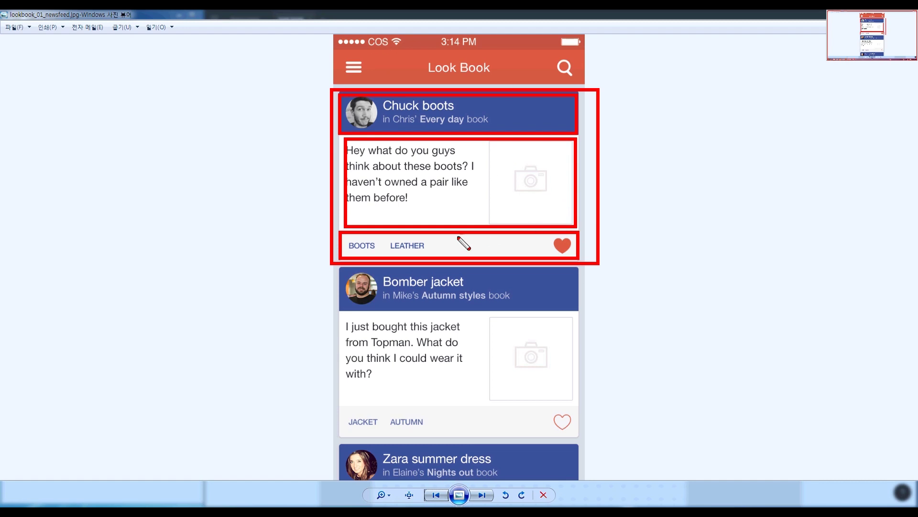
pyautogui.press('Escape')
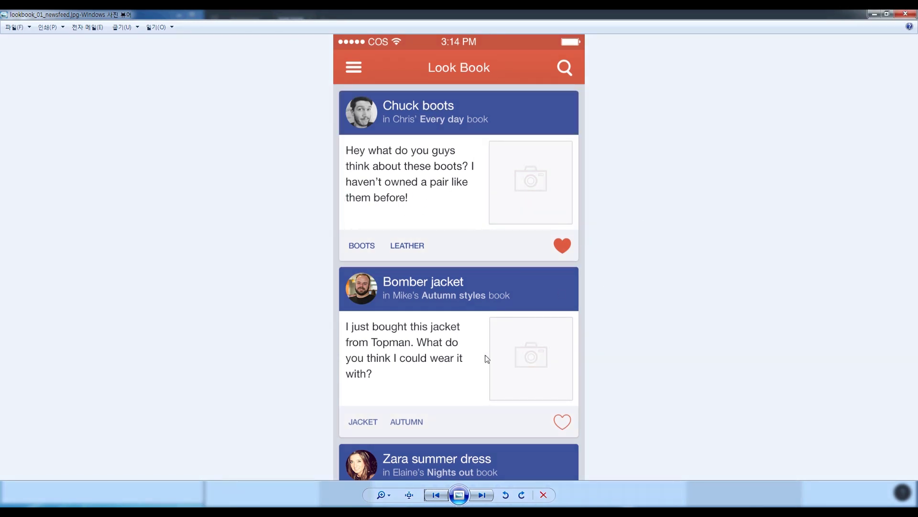
pyautogui.scroll(1, 569, 241)
pyautogui.scroll(-1, 558, 171)
pyautogui.click(875, 13)
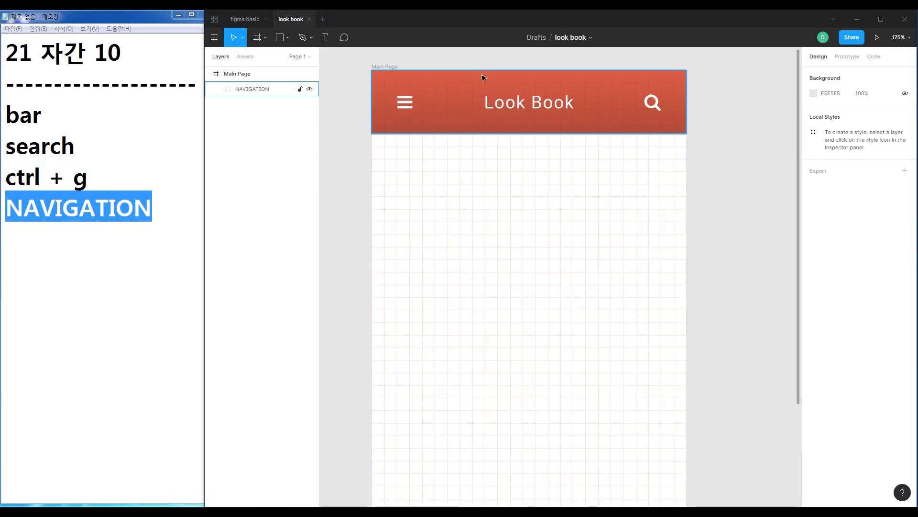
# Add the heading "NEWS FEED" in Notepad, leaving one blank line below "NAVIGATION"
pyautogui.click(164, 214)
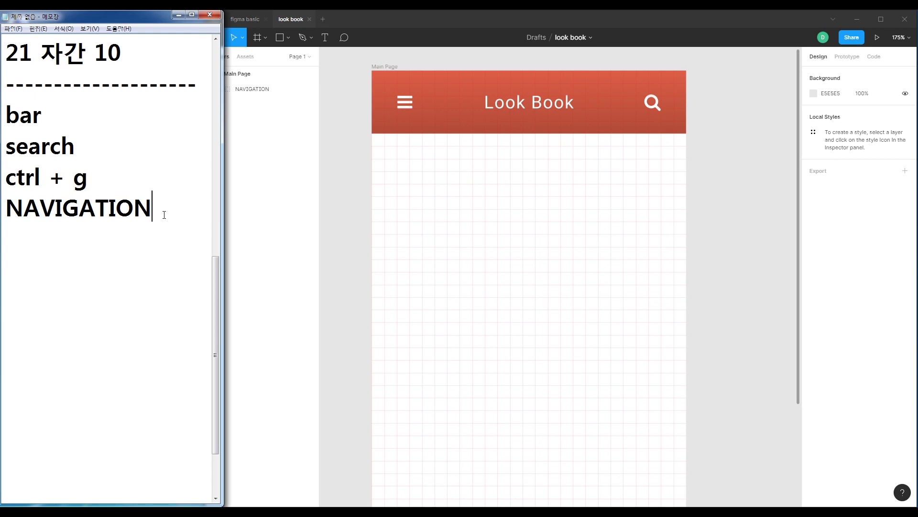
pyautogui.press('Return')
pyautogui.press('Return')
pyautogui.write('NEWS FEED')
pyautogui.press('Return')
# Add the indented entry "- FEED ITEM" under the NEWS FEED heading in Notepad
pyautogui.write('-  IMT')
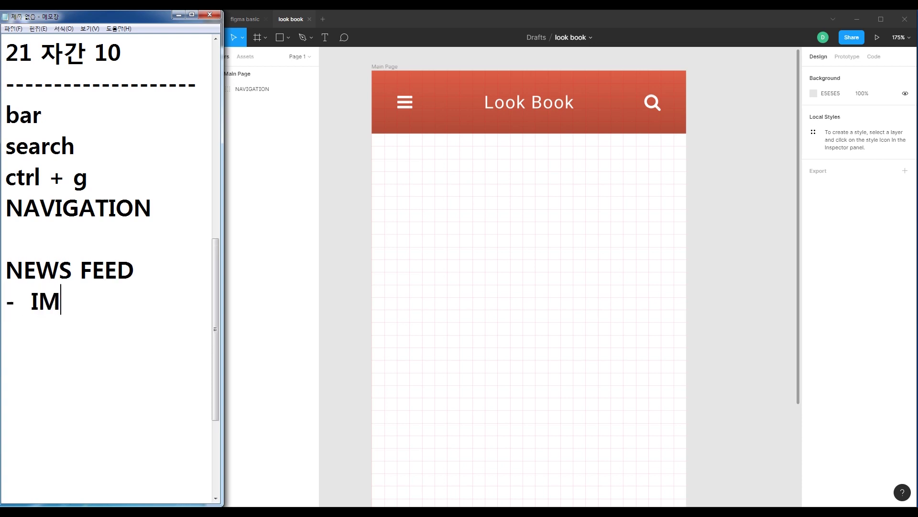
pyautogui.press('BackSpace')
pyautogui.press('BackSpace')
pyautogui.press('BackSpace')
pyautogui.press('BackSpace')
pyautogui.press('BackSpace')
pyautogui.press('BackSpace')
pyautogui.write('-')
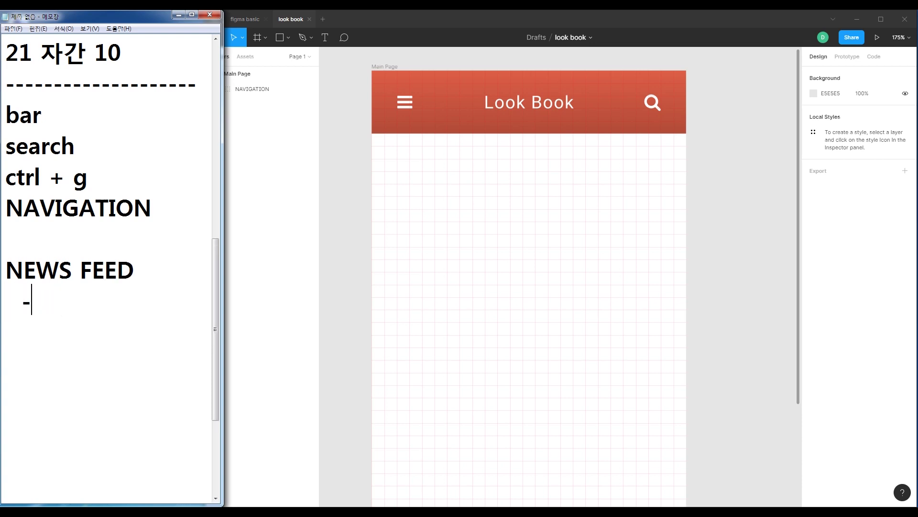
pyautogui.write(' FEED ITEM')
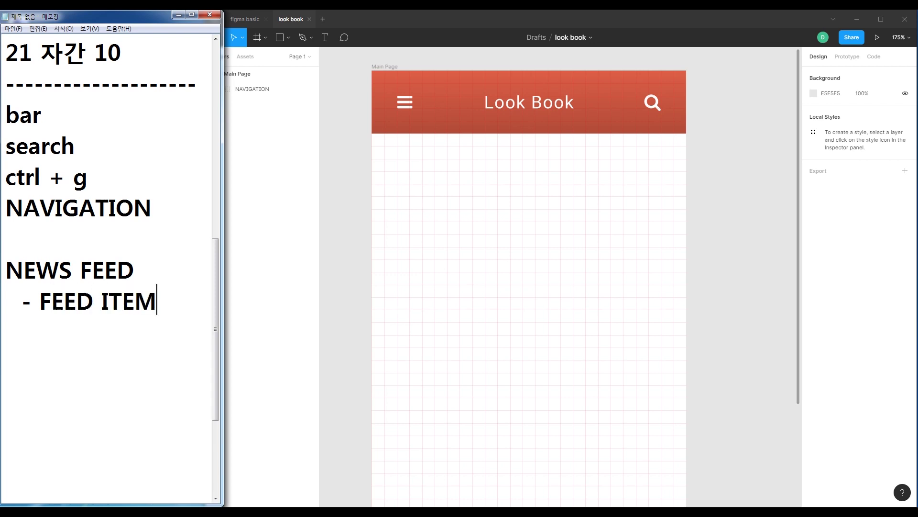
pyautogui.press('Return')
pyautogui.moveTo(40, 300); pyautogui.dragTo(156, 300)
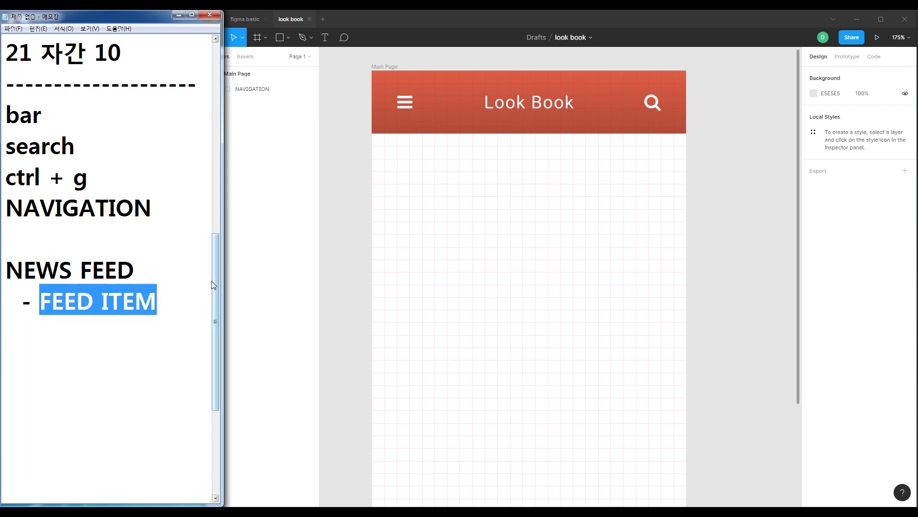
pyautogui.press('End')
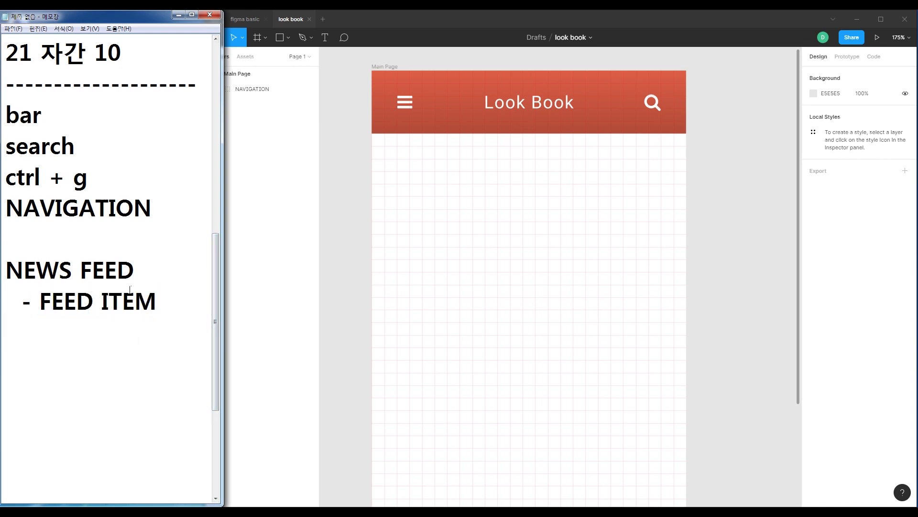
pyautogui.moveTo(134, 271); pyautogui.dragTo(4, 272)
pyautogui.moveTo(40, 300); pyautogui.dragTo(156, 300)
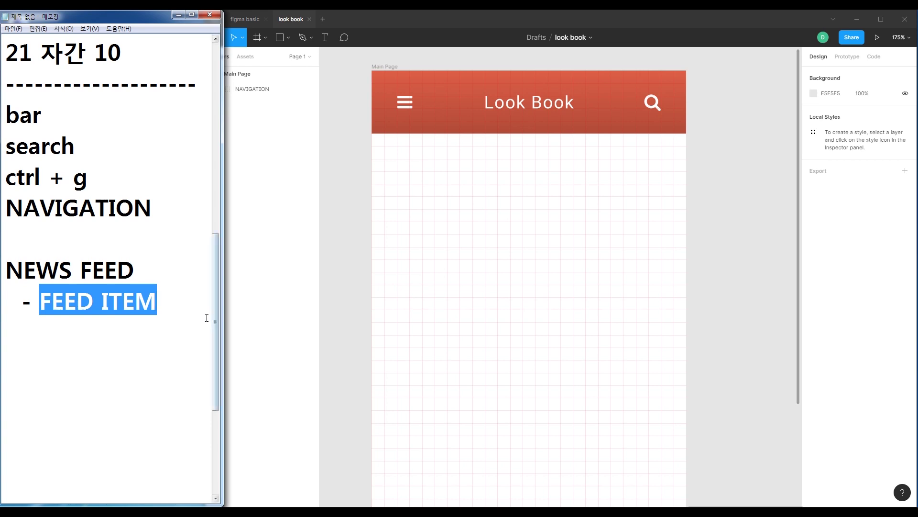
# Enlarge the newsfeed reference and mark the spacing above, beside and below the avatar in the Chuck boots card header
pyautogui.hotkey('alt', 'Tab')
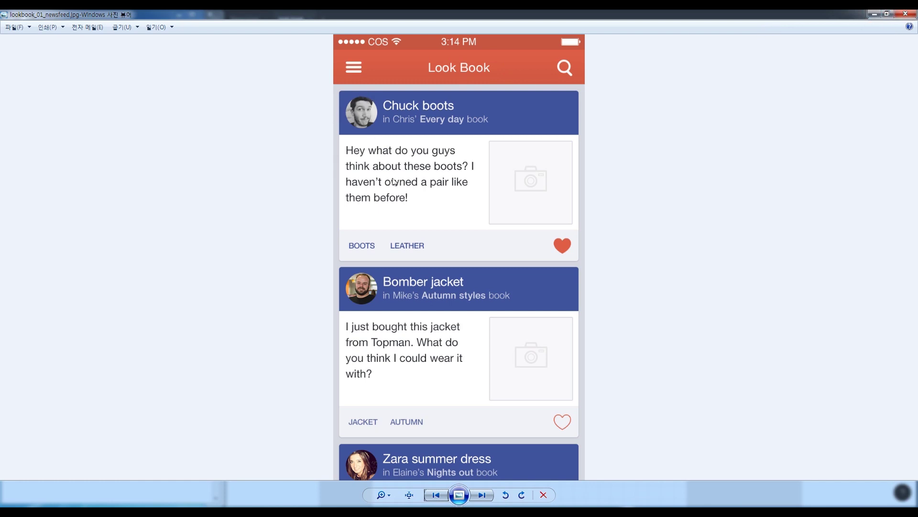
pyautogui.scroll(6, 394, 182)
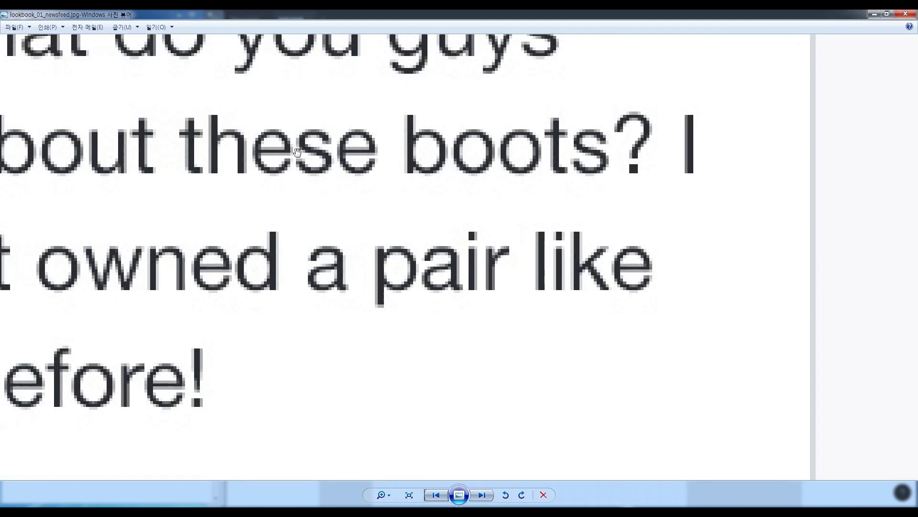
pyautogui.scroll(-5, 297, 150)
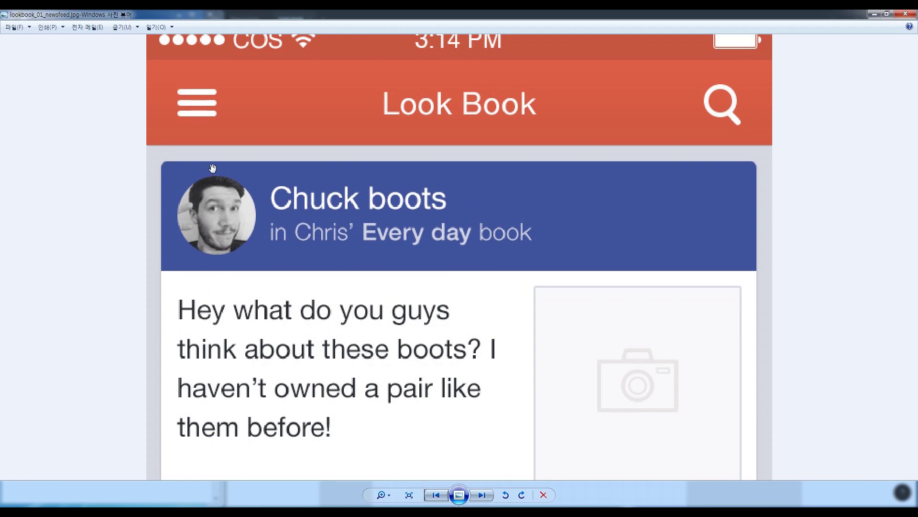
pyautogui.hotkey('ctrl', '2')
pyautogui.moveTo(206, 161); pyautogui.dragTo(240, 176)
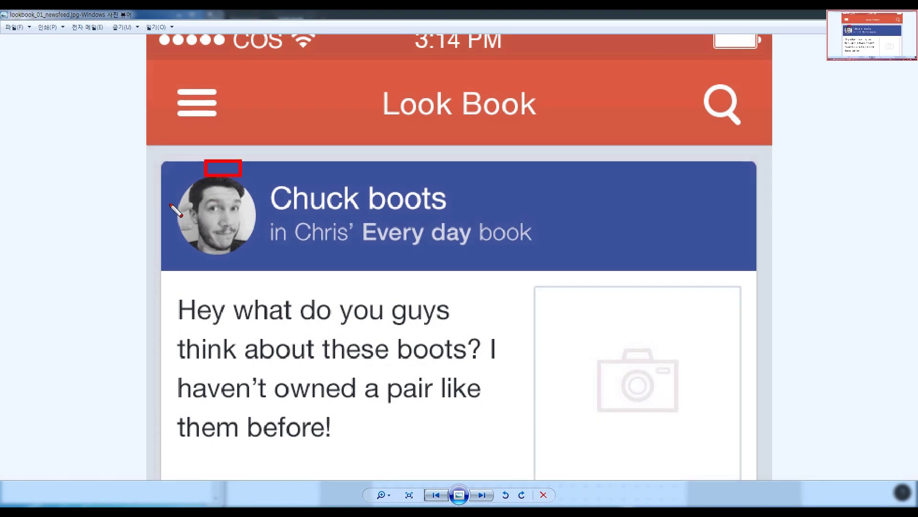
pyautogui.moveTo(177, 205); pyautogui.dragTo(159, 232)
pyautogui.moveTo(202, 257); pyautogui.dragTo(236, 269)
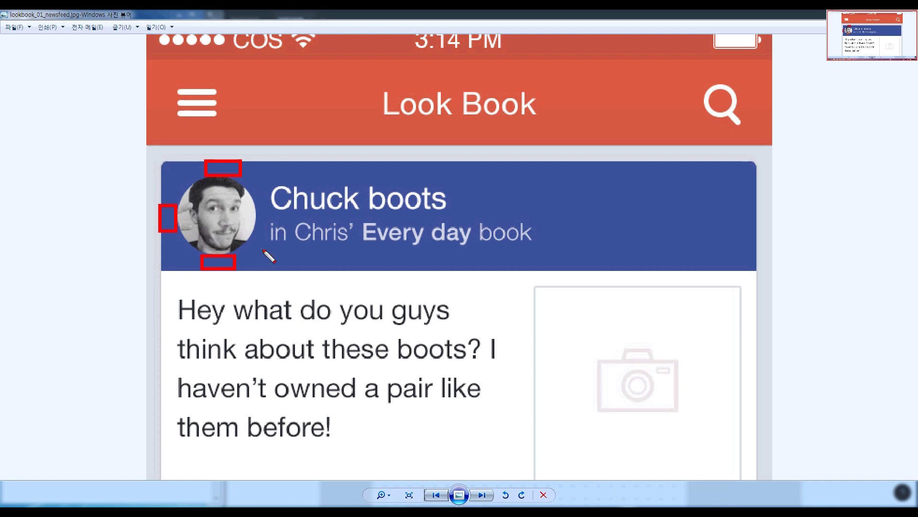
pyautogui.press('Escape')
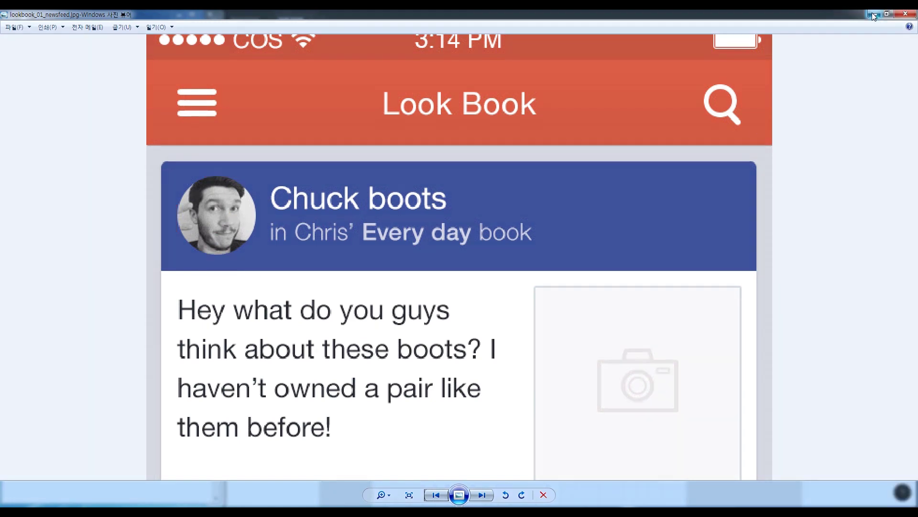
pyautogui.click(874, 16)
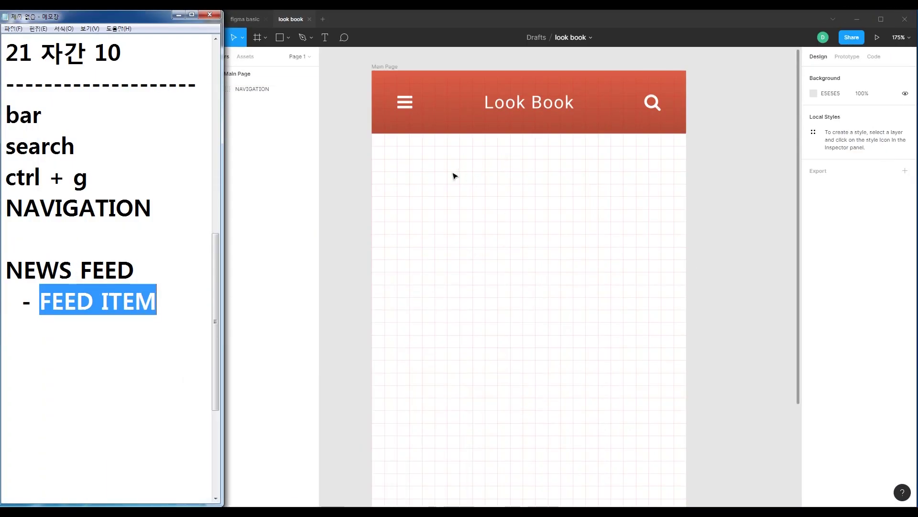
# Draw a 345 × 75 rectangle in the Main Page frame in Figma, below the navigation header at X 15, Y 90
pyautogui.click(277, 44)
pyautogui.click(274, 58)
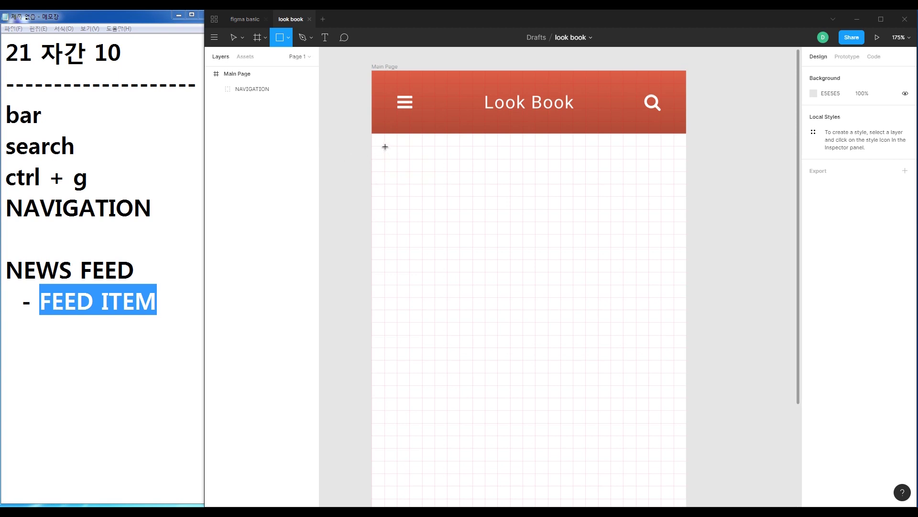
pyautogui.moveTo(385, 146); pyautogui.dragTo(407, 164)
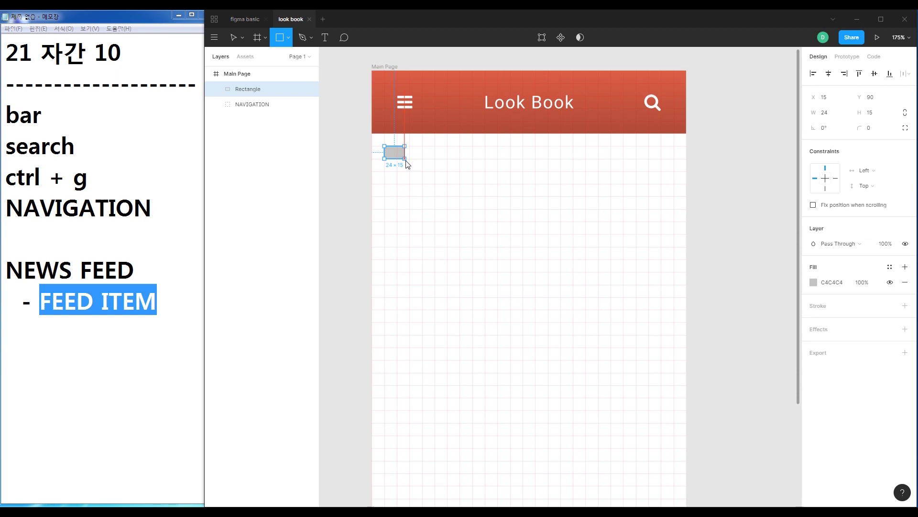
pyautogui.moveTo(406, 163); pyautogui.dragTo(414, 199)
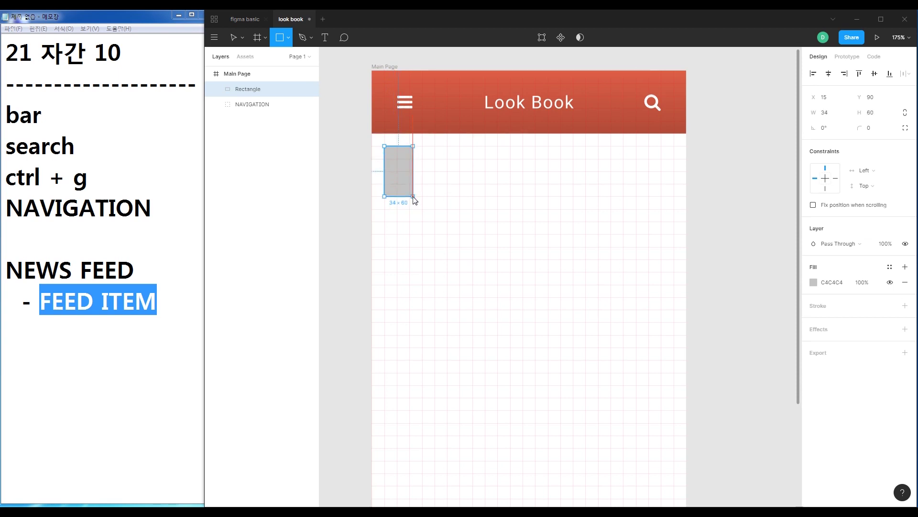
pyautogui.moveTo(414, 200); pyautogui.dragTo(414, 212)
pyautogui.moveTo(415, 212); pyautogui.dragTo(676, 214)
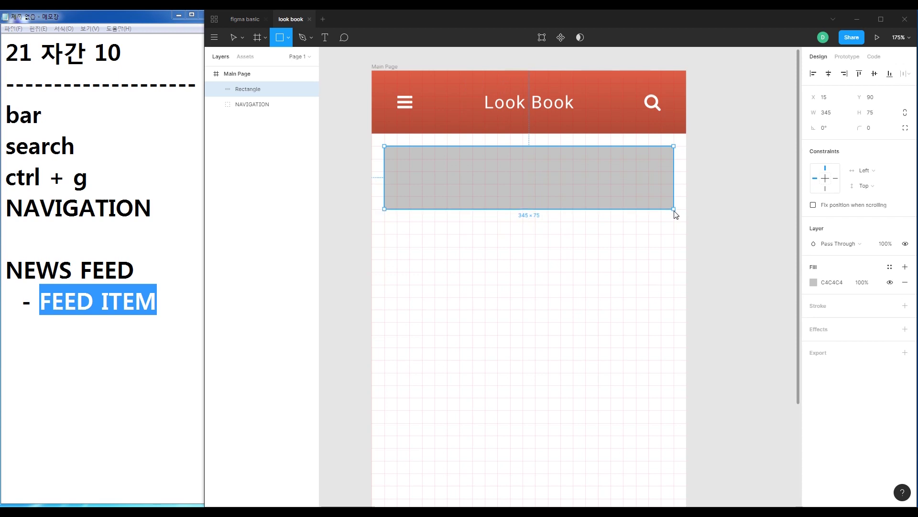
pyautogui.moveTo(675, 215); pyautogui.dragTo(676, 214)
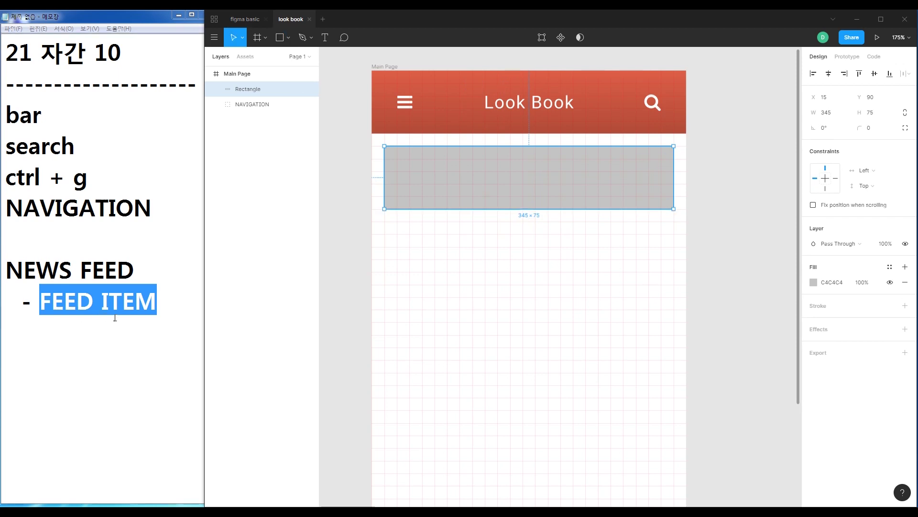
# Note the rectangle's size as "345 *75" on a new line below FEED ITEM in Notepad
pyautogui.click(157, 302)
pyautogui.press('Return')
pyautogui.write('3')
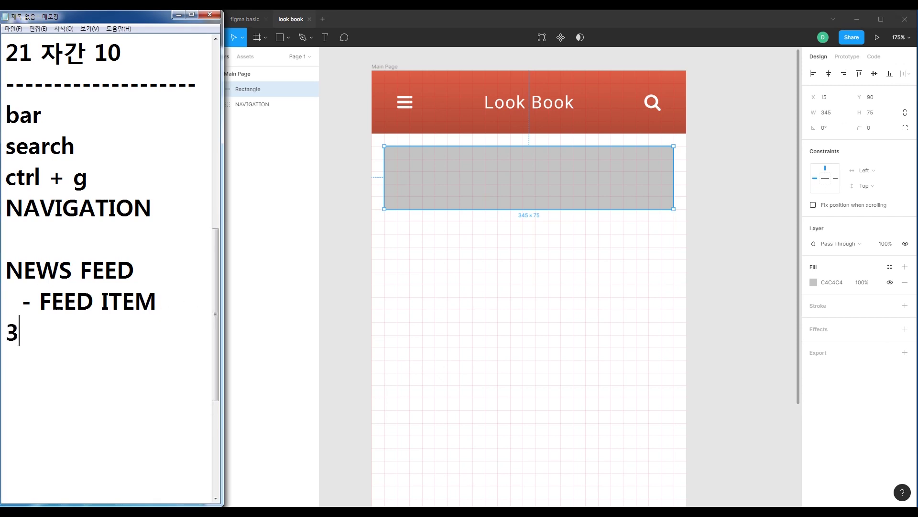
pyautogui.write('45 *75')
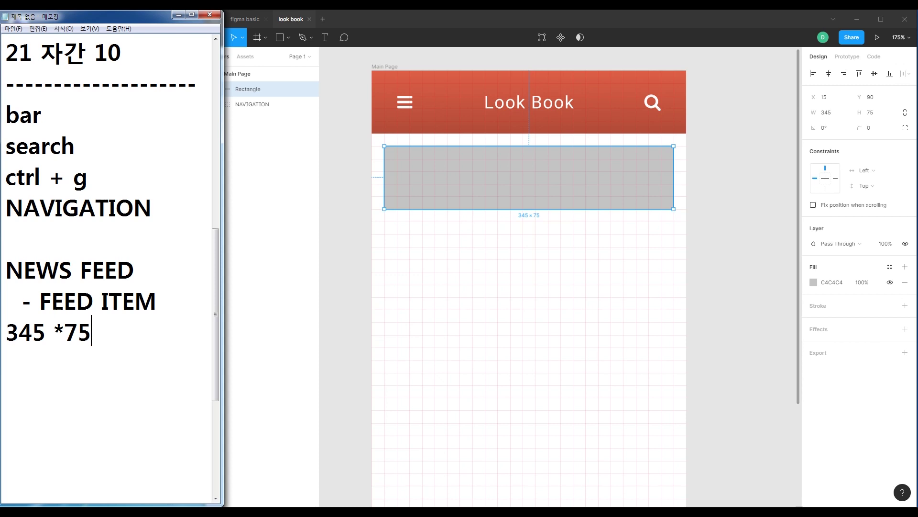
# Add the color code "#3F539C" below the size note in Notepad and copy the code without its hash sign
pyautogui.press('Return')
pyautogui.write('#3F539C')
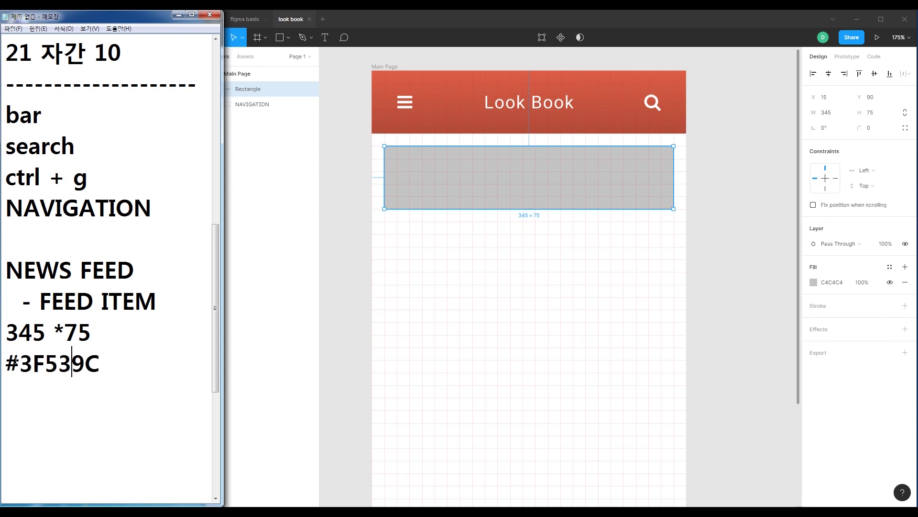
pyautogui.moveTo(24, 363); pyautogui.dragTo(99, 362)
pyautogui.hotkey('ctrl', 'c')
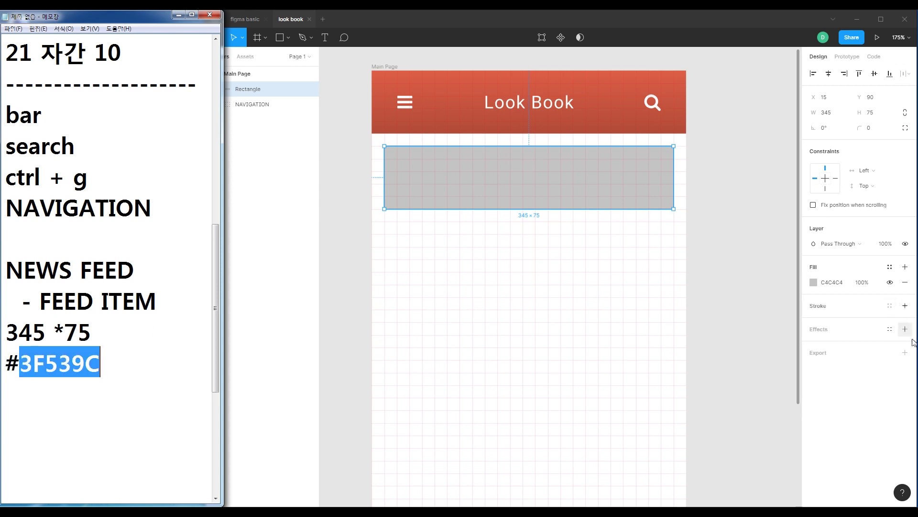
# Fill the header rectangle with color 3F539C and set its corner radius to 5
pyautogui.click(842, 286)
pyautogui.hotkey('ctrl', 'v')
pyautogui.press('Return')
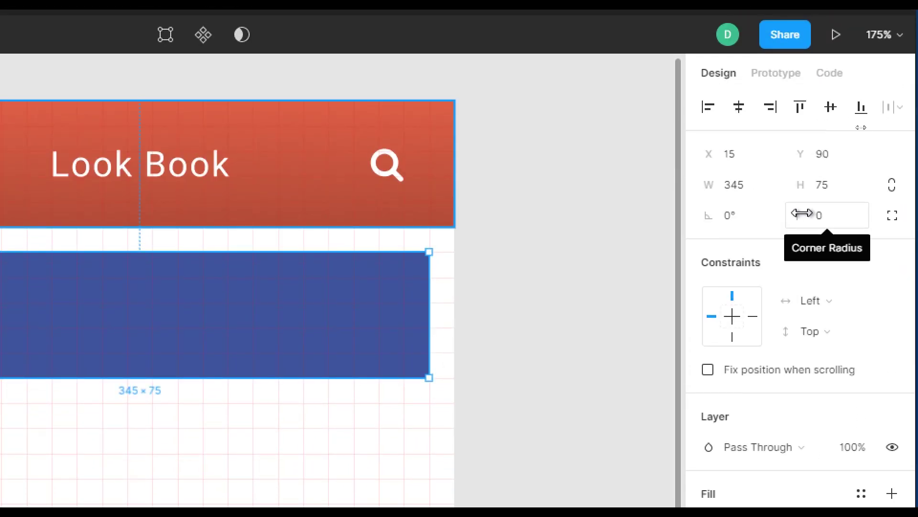
pyautogui.moveTo(802, 213); pyautogui.dragTo(872, 212)
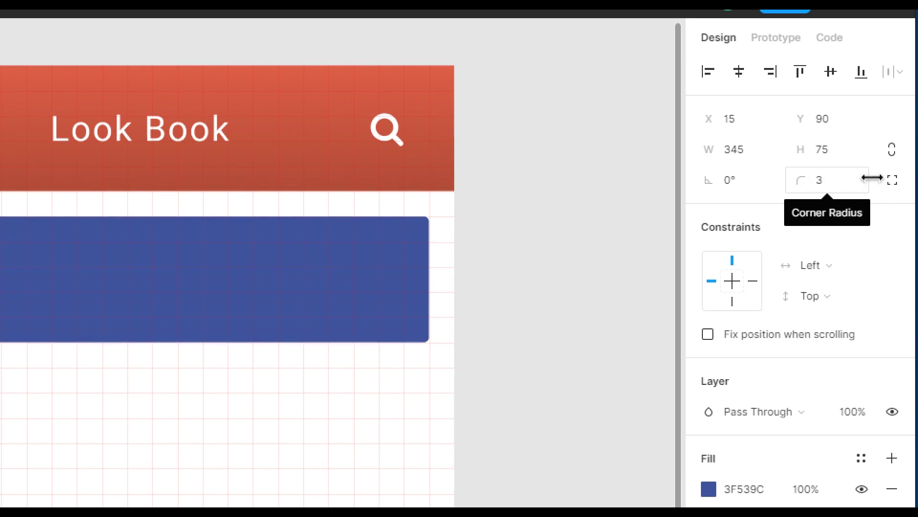
pyautogui.moveTo(872, 178); pyautogui.dragTo(907, 181)
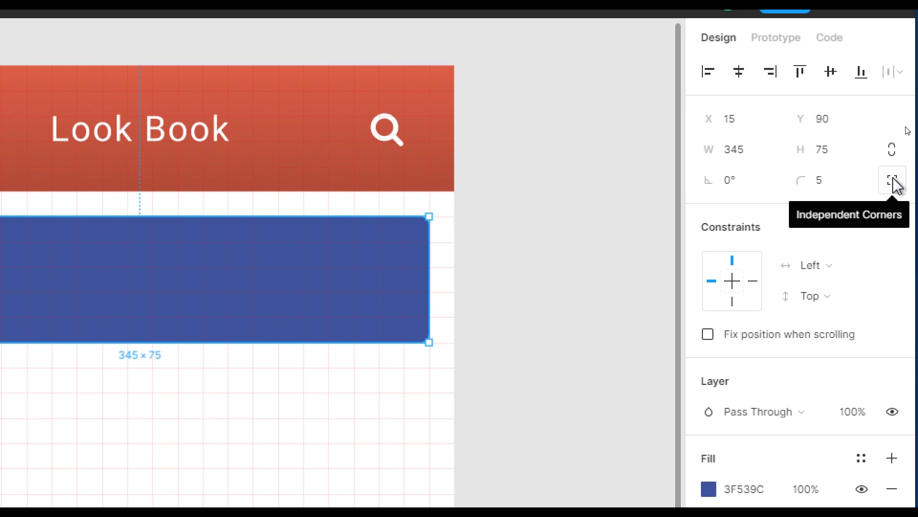
# Give the blue rectangle independent corners, setting both bottom corner radii to 0
pyautogui.click(893, 180)
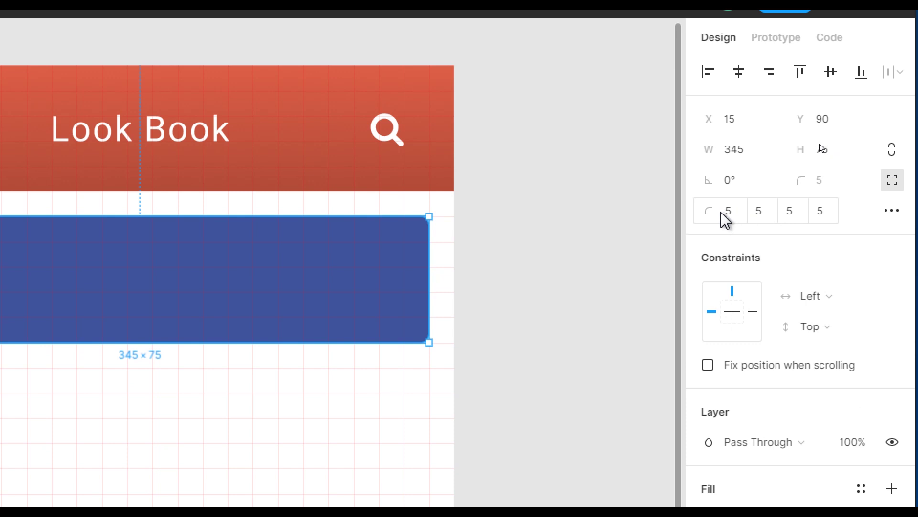
pyautogui.click(790, 213)
pyautogui.write('0')
pyautogui.click(819, 212)
pyautogui.write('0')
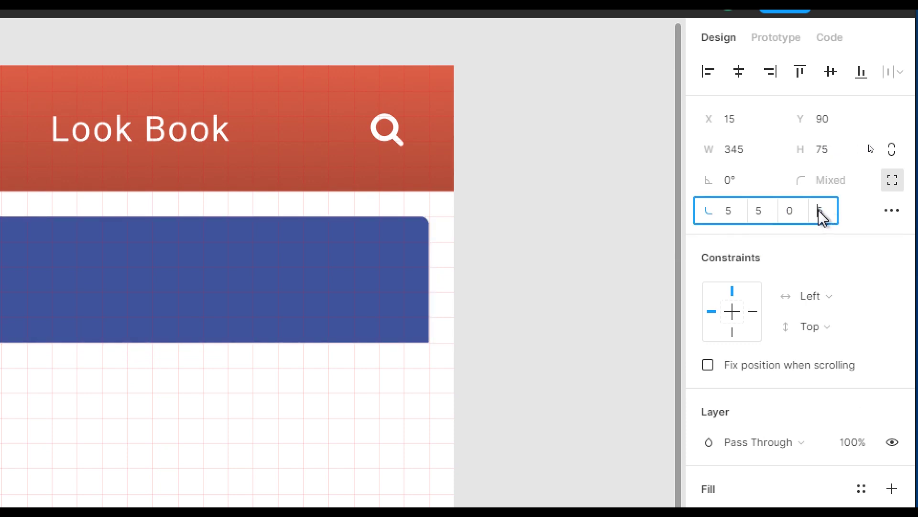
pyautogui.press('Delete')
pyautogui.press('Return')
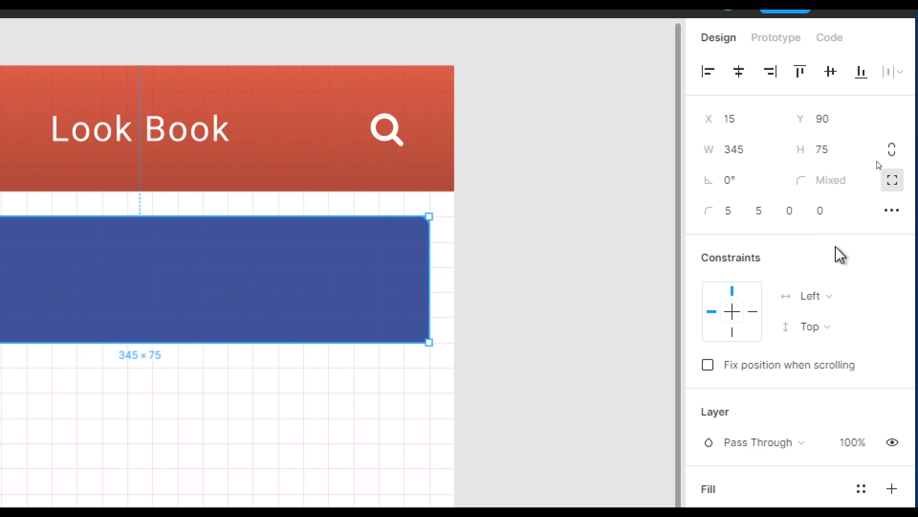
pyautogui.click(579, 252)
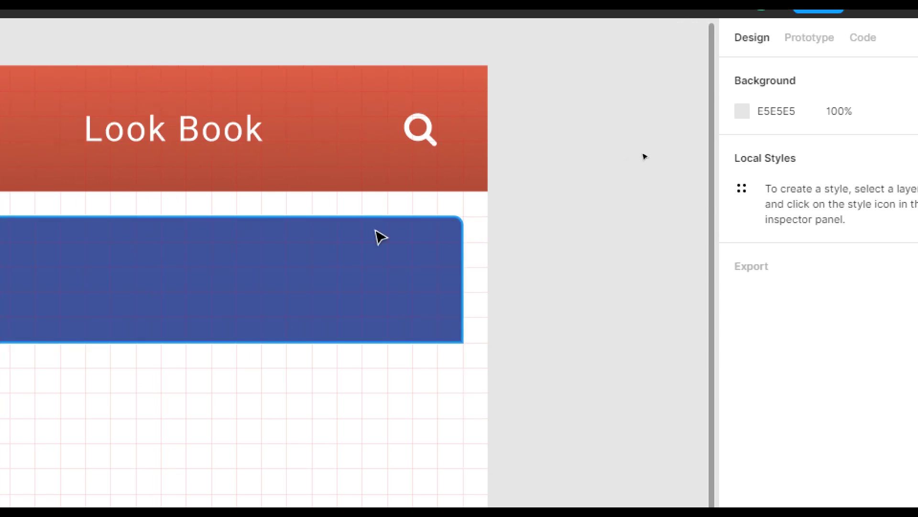
pyautogui.scroll(-1, 118, 252)
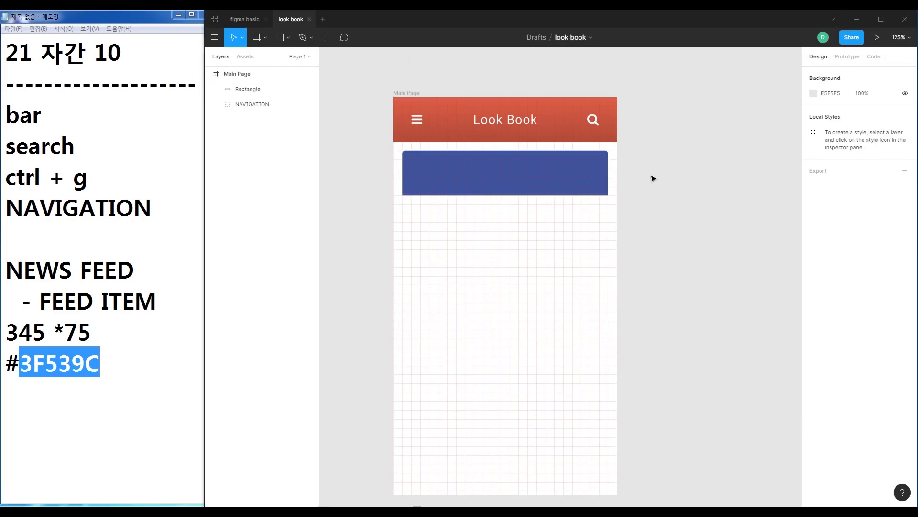
pyautogui.scroll(2, 34, 371)
pyautogui.scroll(1, 534, 216)
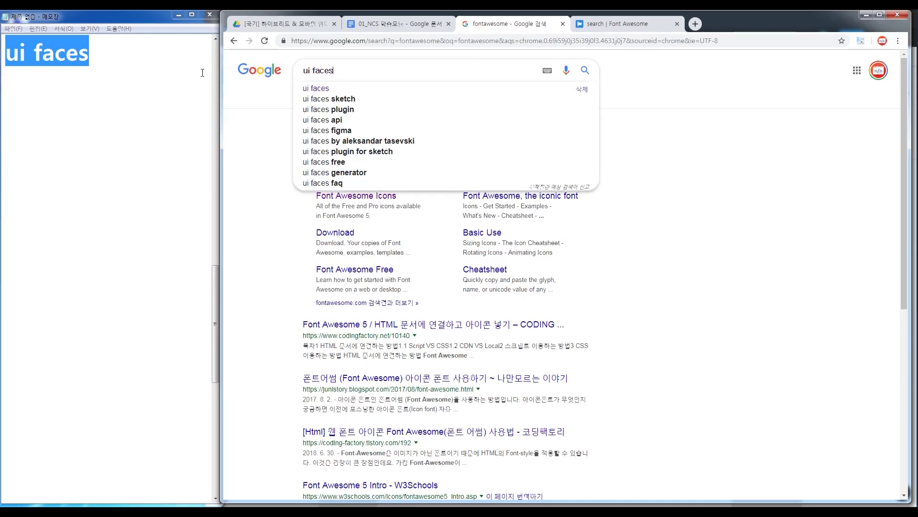
# Search Google for "ui faces" in Chrome, open the UI Faces site and browse down to its avatar grid
pyautogui.press('Return')
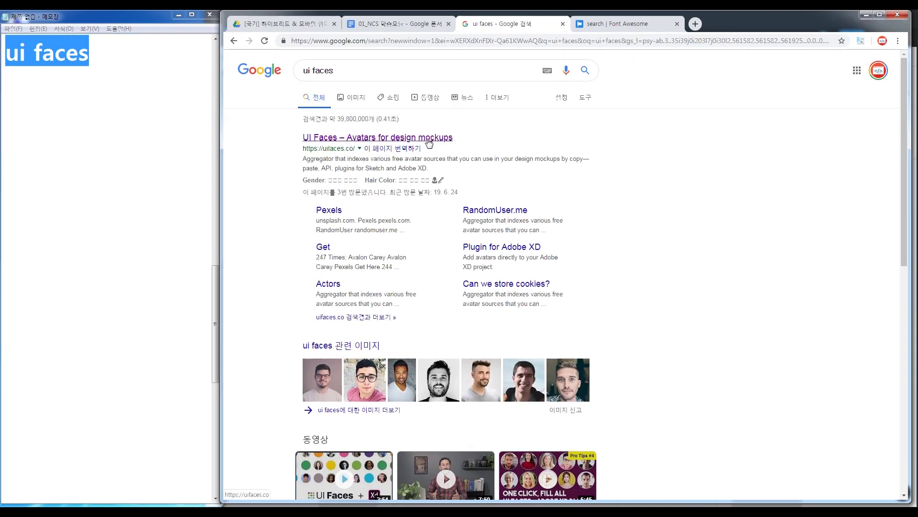
pyautogui.click(370, 139)
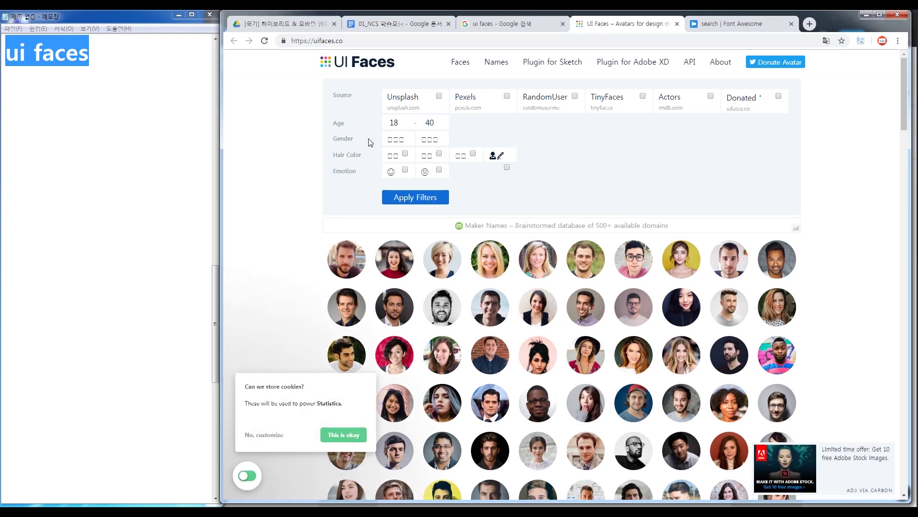
pyautogui.click(266, 435)
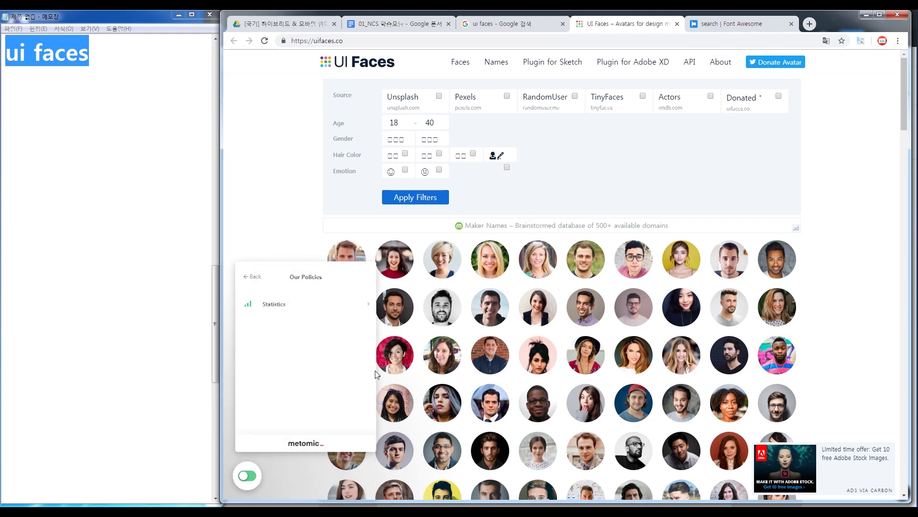
pyautogui.click(251, 277)
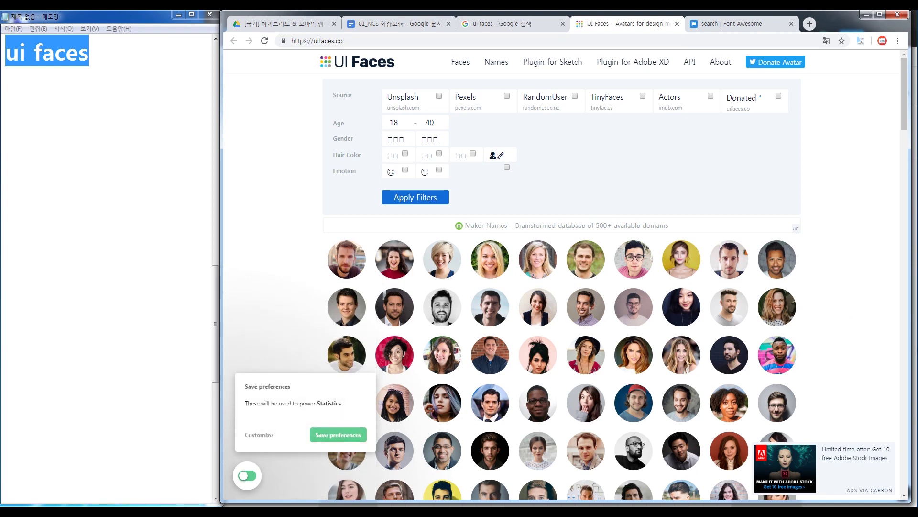
pyautogui.scroll(-2, 870, 333)
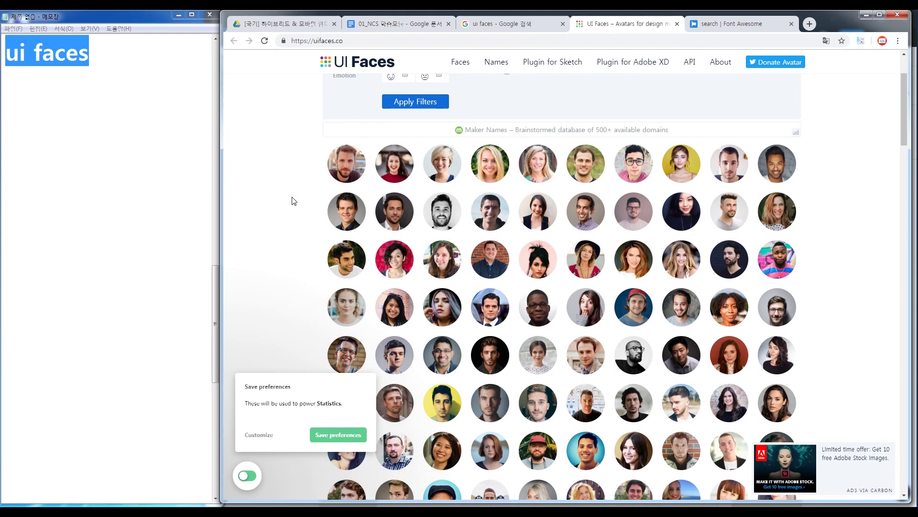
pyautogui.moveTo(330, 173)
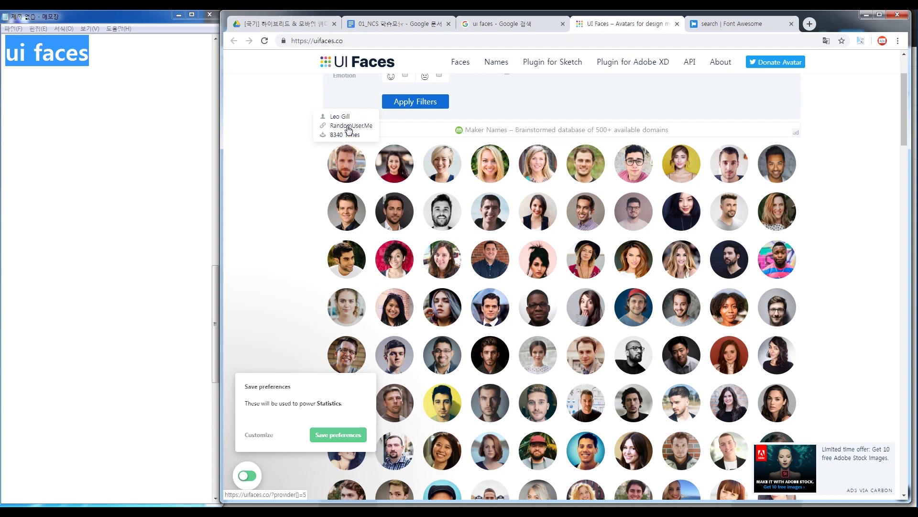
pyautogui.rightClick(337, 160)
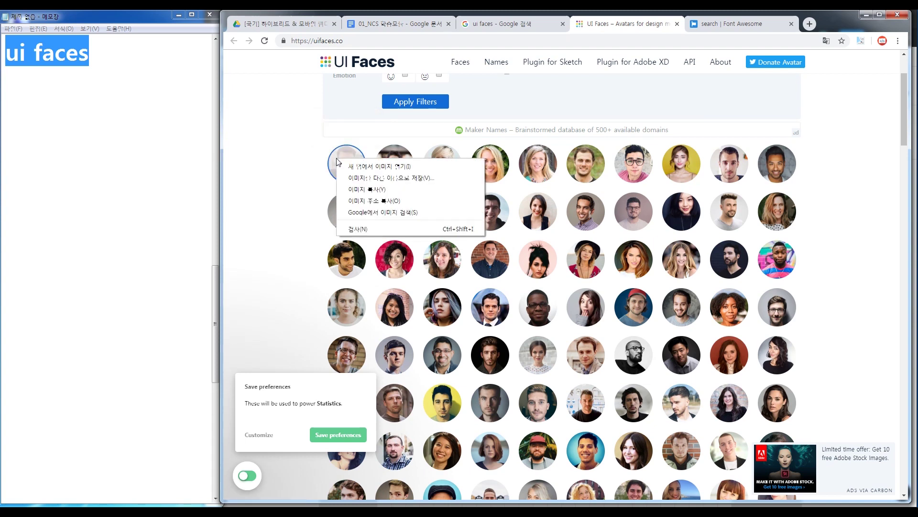
pyautogui.click(388, 178)
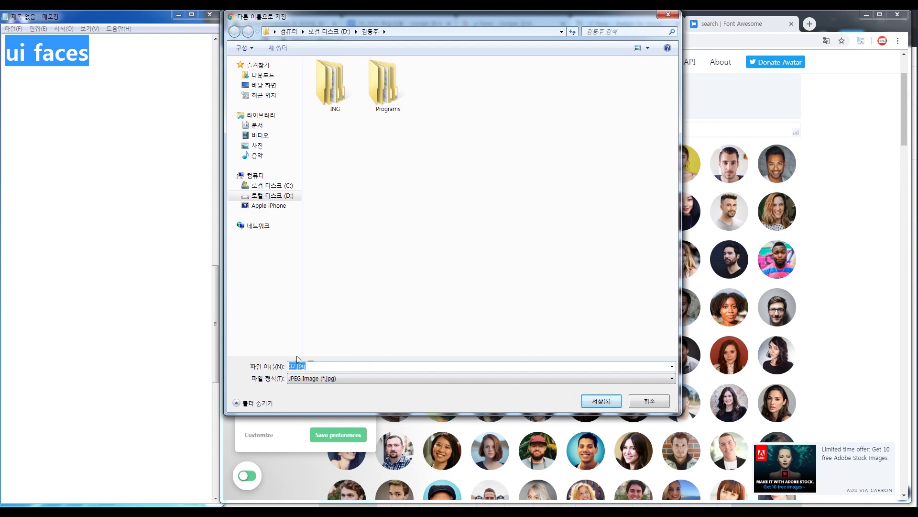
pyautogui.click(649, 400)
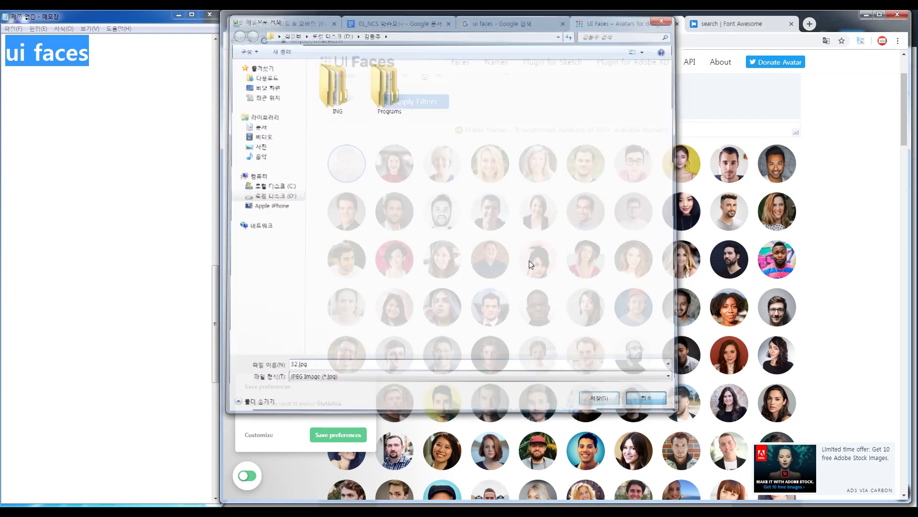
# Accept the cookie notice and filter the avatars by the RandomUser, Unsplash, Pexels, TinyFaces and Actors sources
pyautogui.moveTo(345, 172)
pyautogui.click(349, 127)
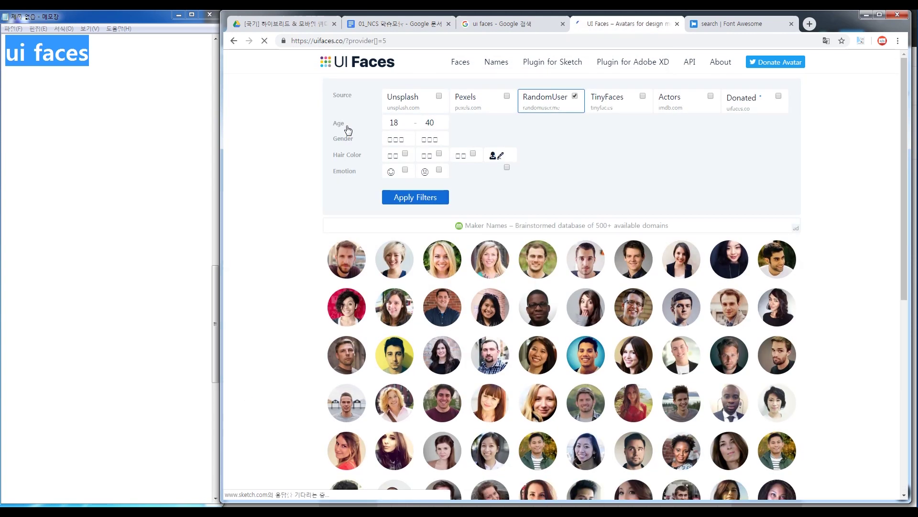
pyautogui.moveTo(346, 260)
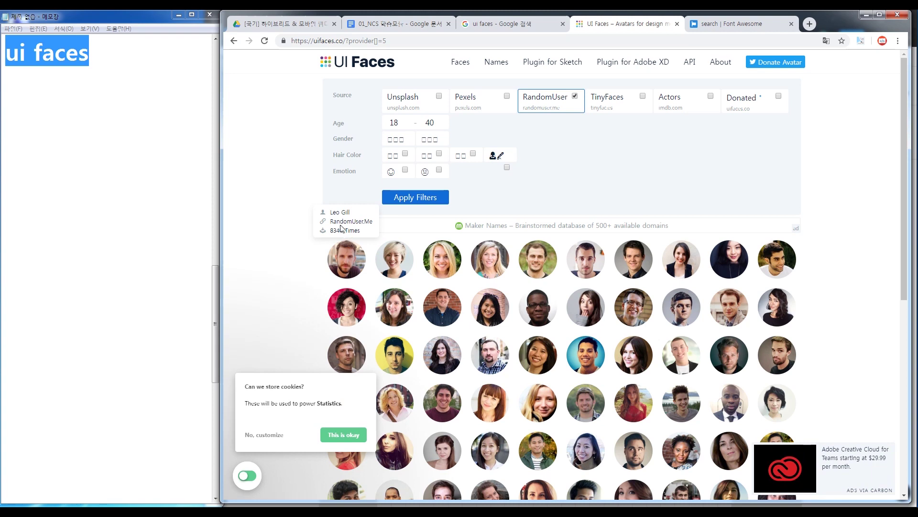
pyautogui.click(354, 439)
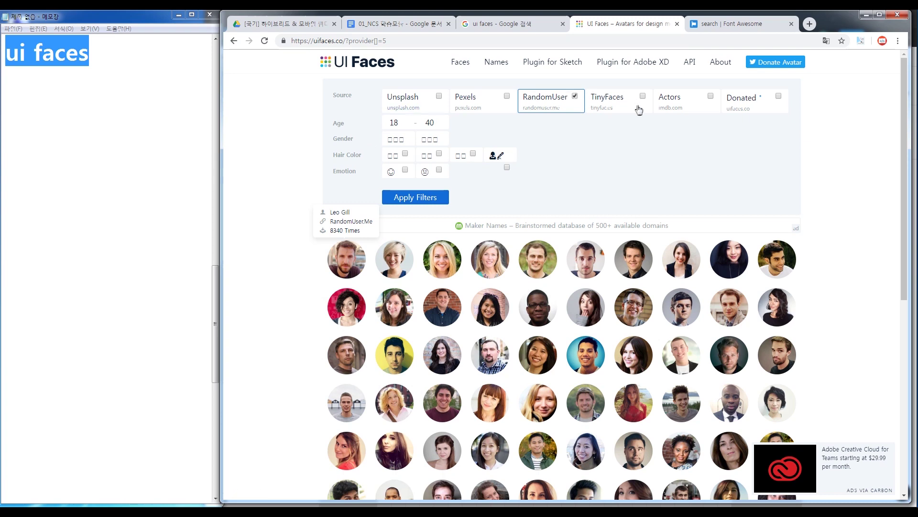
pyautogui.click(439, 98)
pyautogui.click(506, 96)
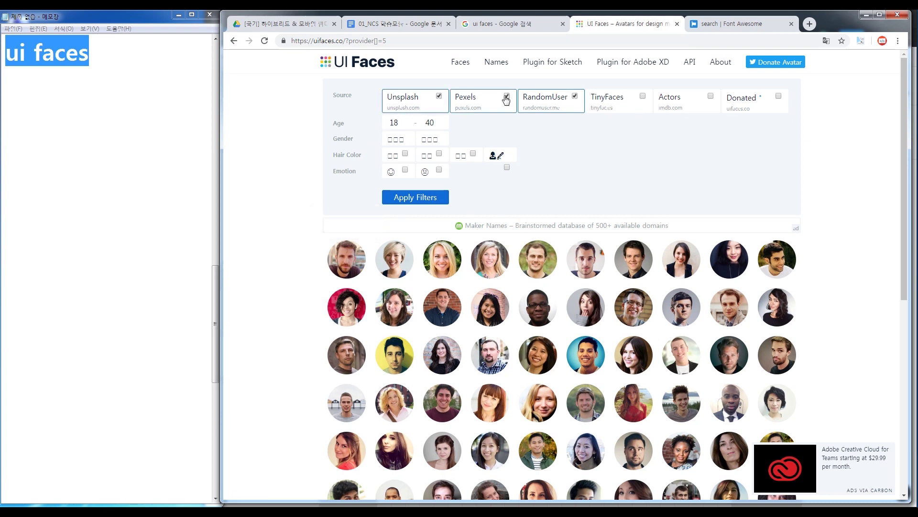
pyautogui.click(643, 96)
pyautogui.click(711, 96)
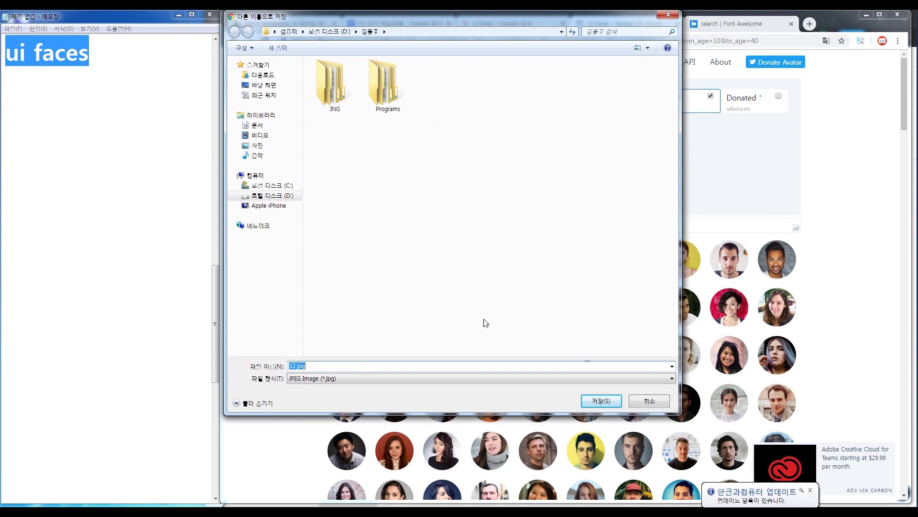
# Save the first avatar as 32.jpg in the ING > lookbook-MOBILE_BASE folder and show the downloaded file there
pyautogui.doubleClick(350, 86)
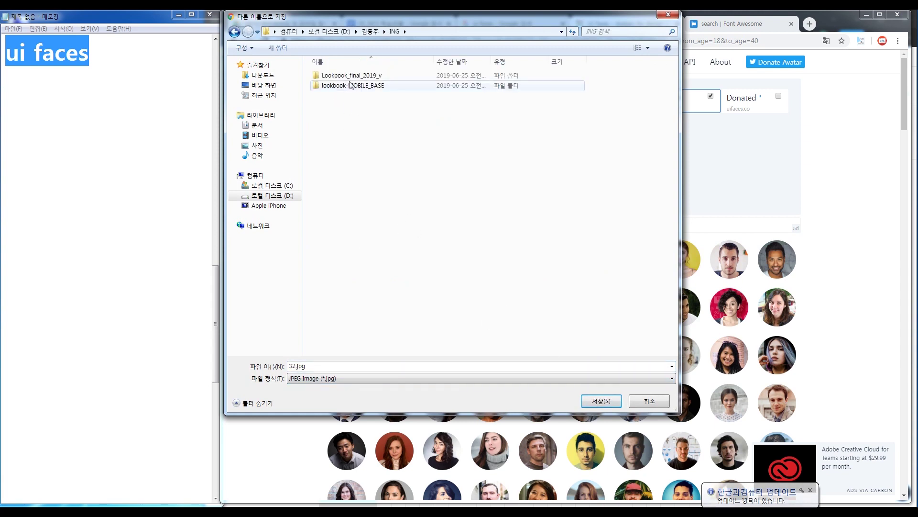
pyautogui.doubleClick(354, 86)
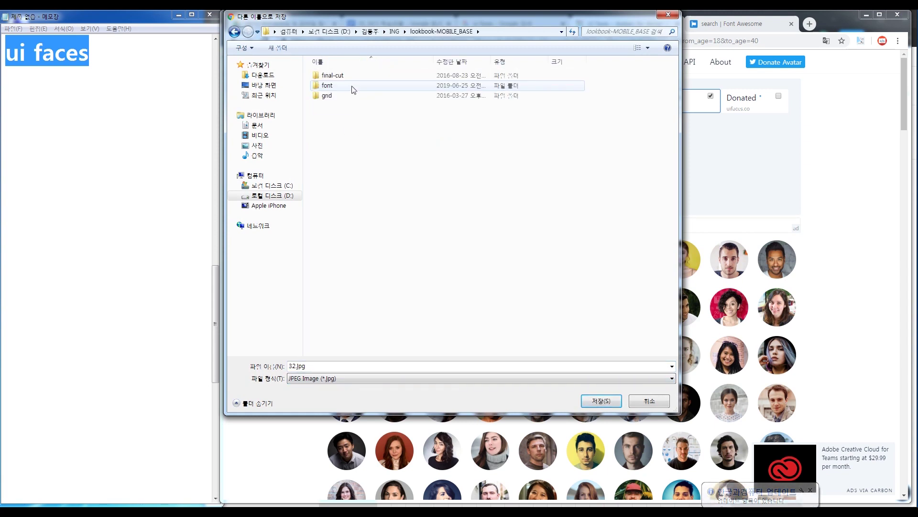
pyautogui.click(604, 399)
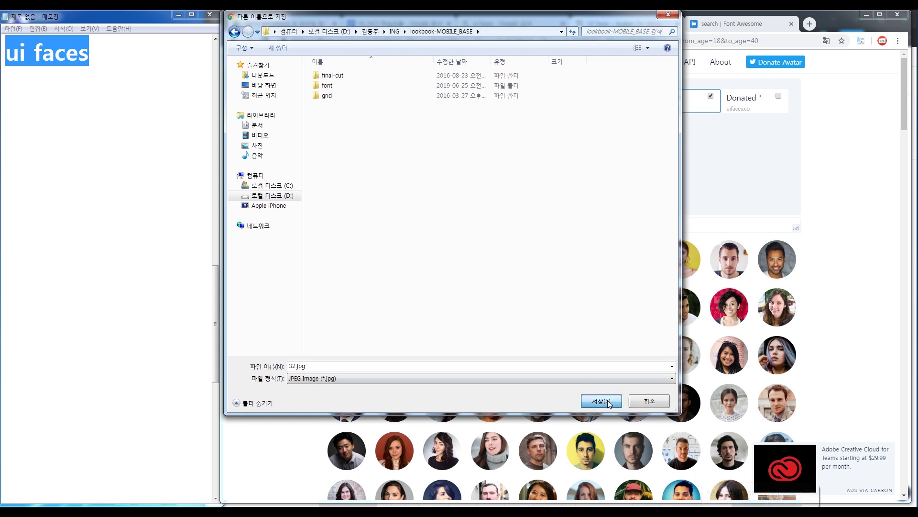
pyautogui.click(328, 488)
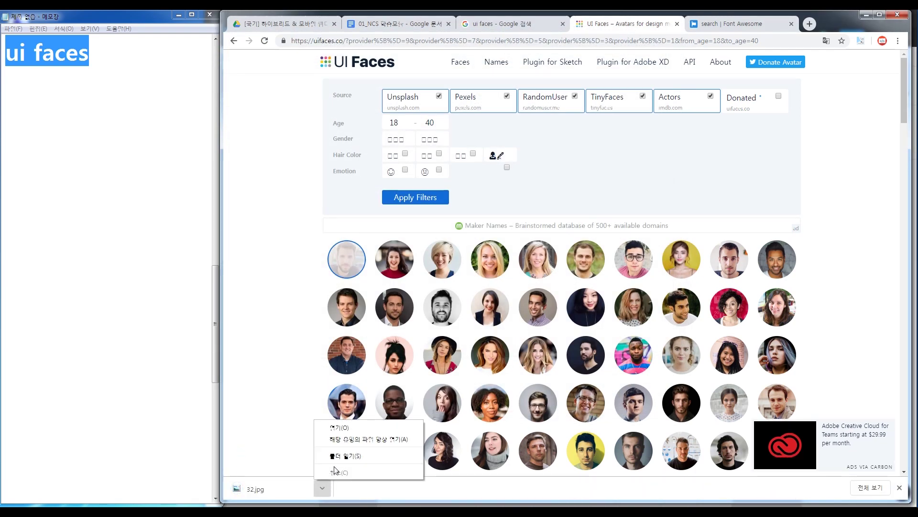
pyautogui.click(344, 455)
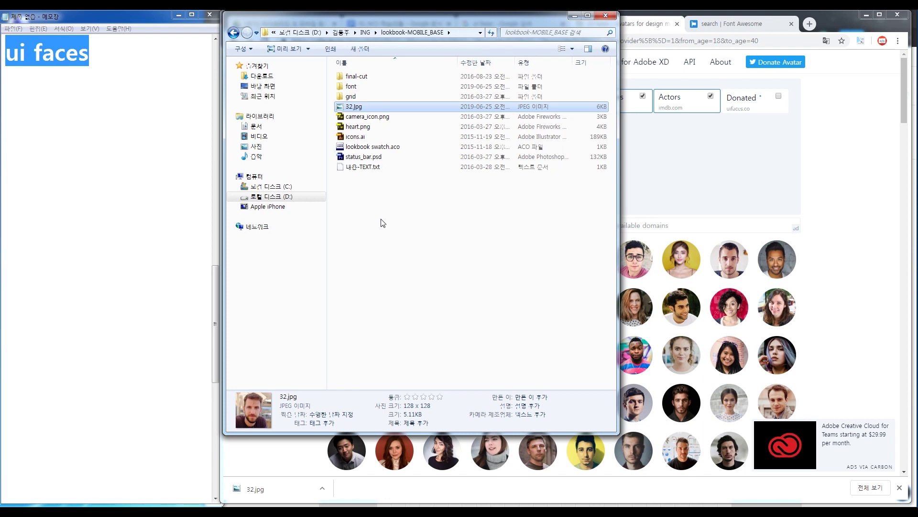
# Switch back to the look book file in Figma, close the figma basic file and show the layer list
pyautogui.hotkey('alt', 'Tab')
pyautogui.click(110, 330)
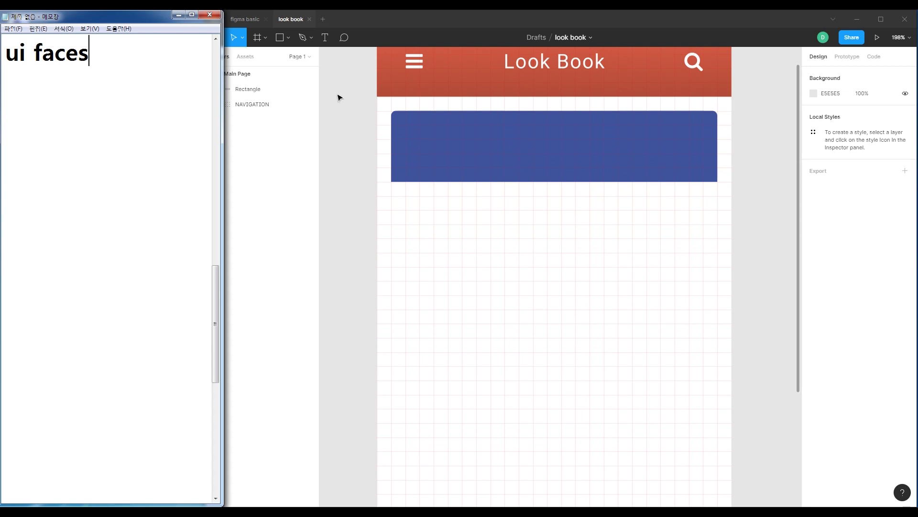
pyautogui.click(439, 15)
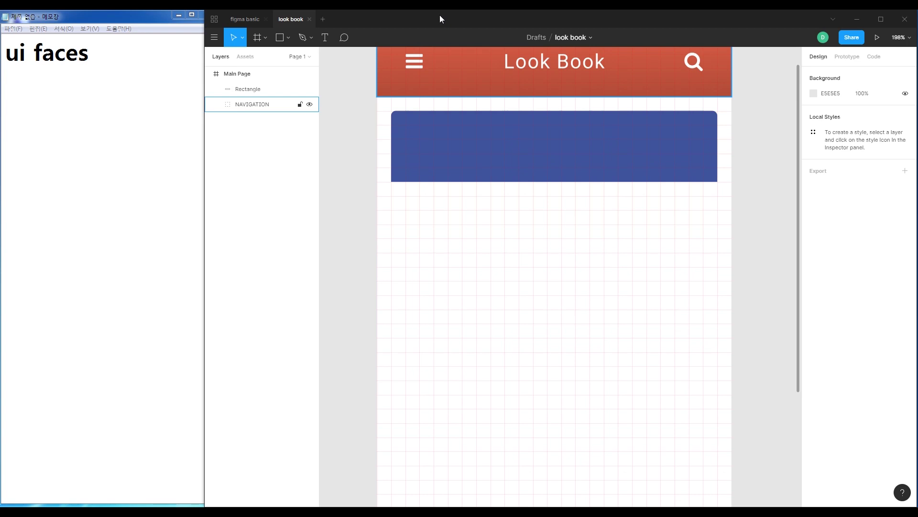
pyautogui.click(252, 89)
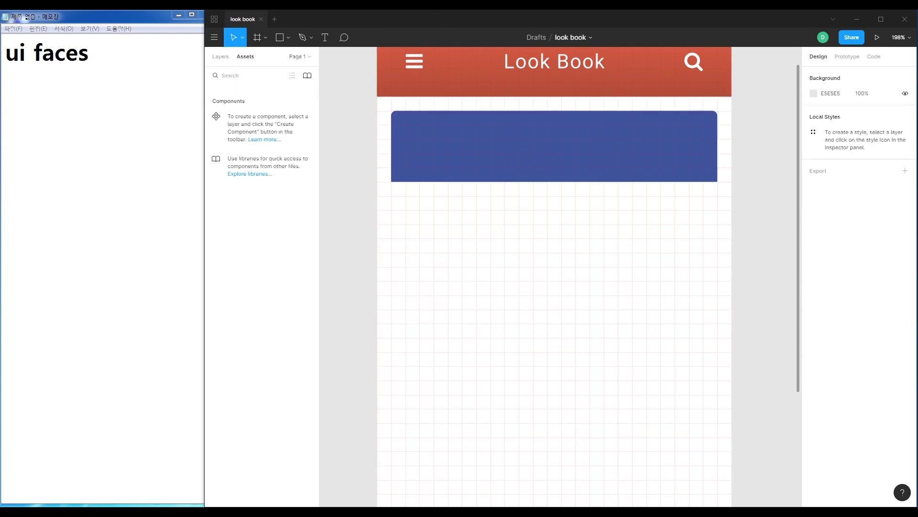
pyautogui.click(214, 60)
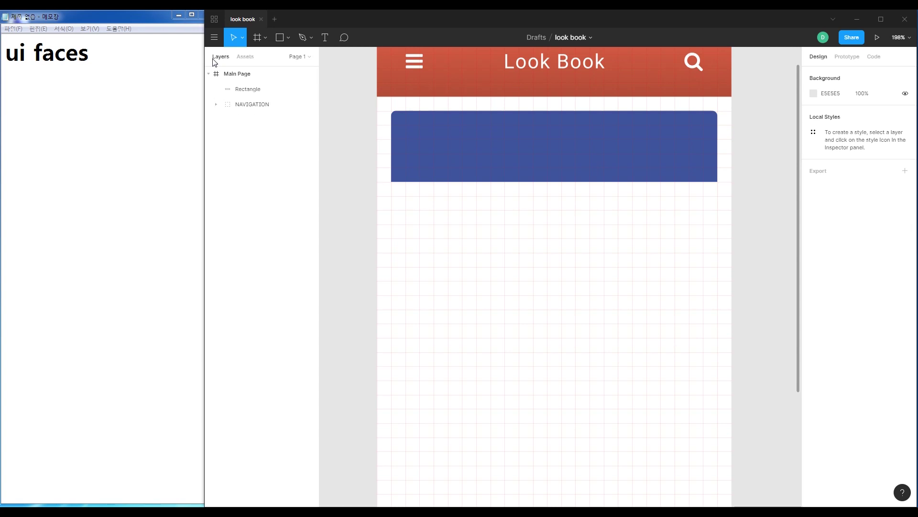
# Draw a 45 × 45 circle with the Ellipse tool and place it on the blue header at X 30, Y 105
pyautogui.click(251, 88)
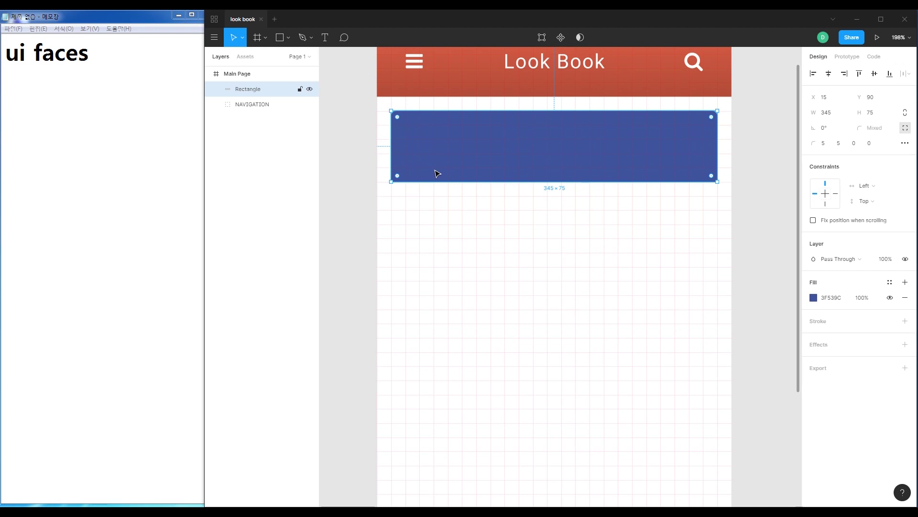
pyautogui.moveTo(409, 129)
pyautogui.mouseDown()
pyautogui.moveTo(421, 147)
pyautogui.moveTo(419, 137)
pyautogui.mouseUp()
pyautogui.moveTo(406, 197); pyautogui.dragTo(441, 235)
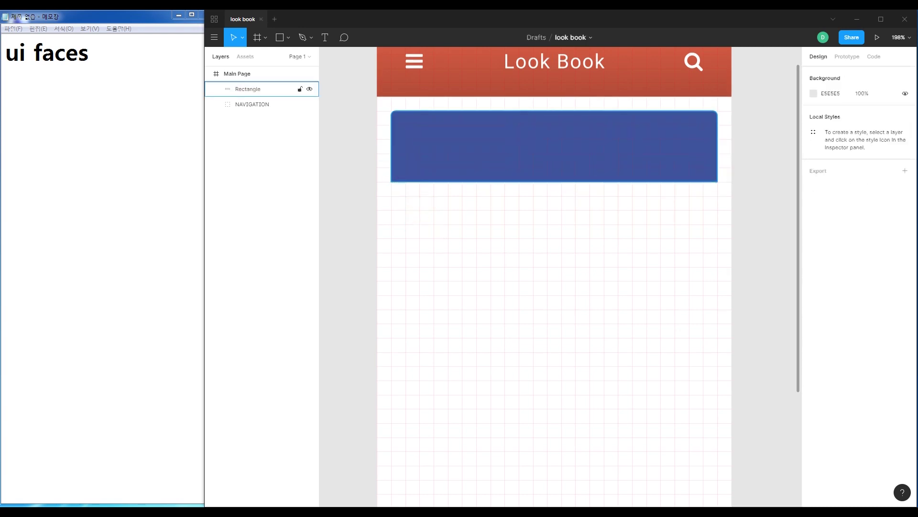
pyautogui.click(258, 89)
pyautogui.click(288, 37)
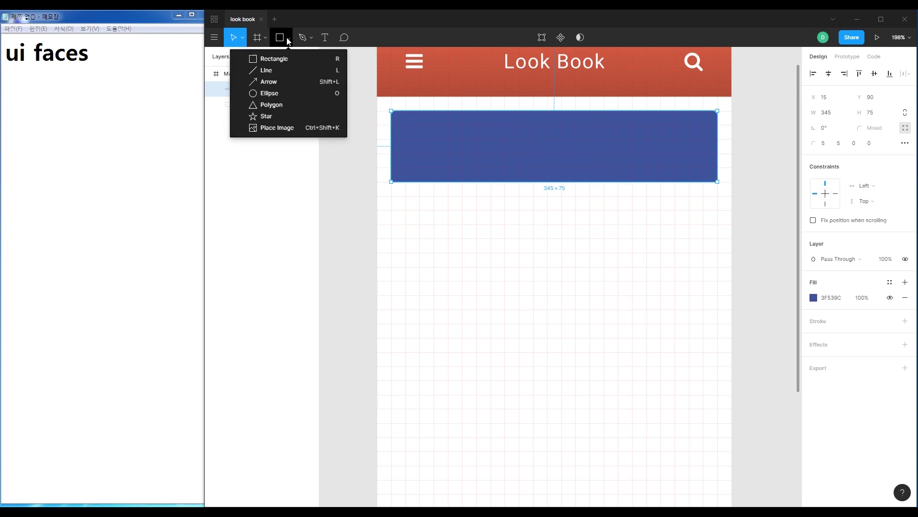
pyautogui.click(275, 94)
pyautogui.moveTo(406, 196); pyautogui.dragTo(449, 236)
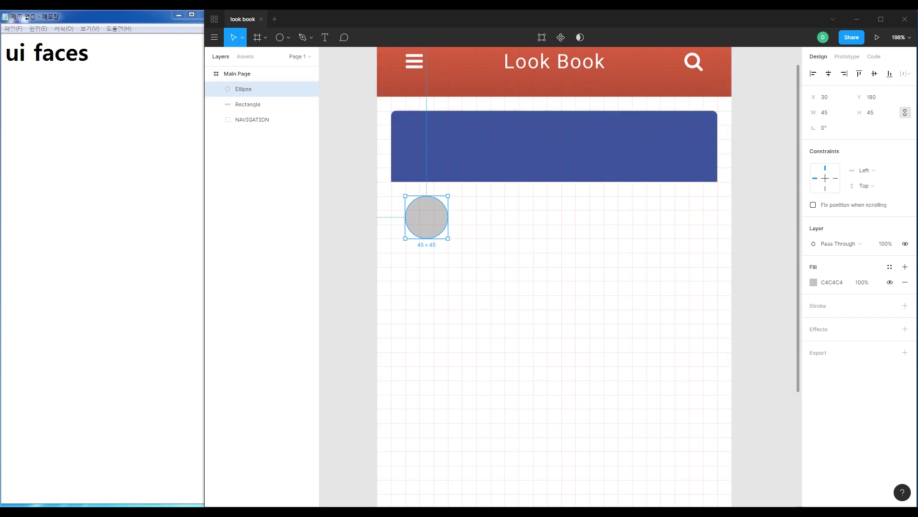
pyautogui.moveTo(437, 225); pyautogui.dragTo(436, 158)
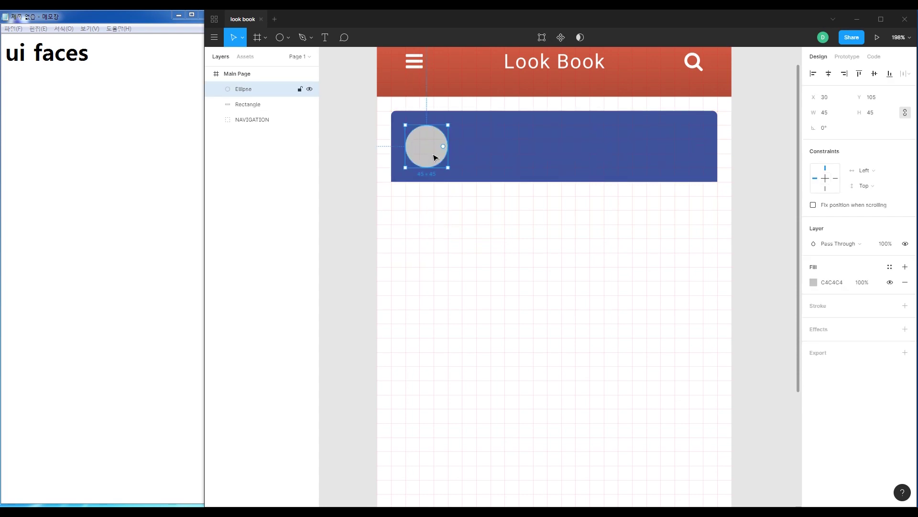
pyautogui.scroll(3, 380, 48)
pyautogui.click(214, 37)
pyautogui.moveTo(269, 80)
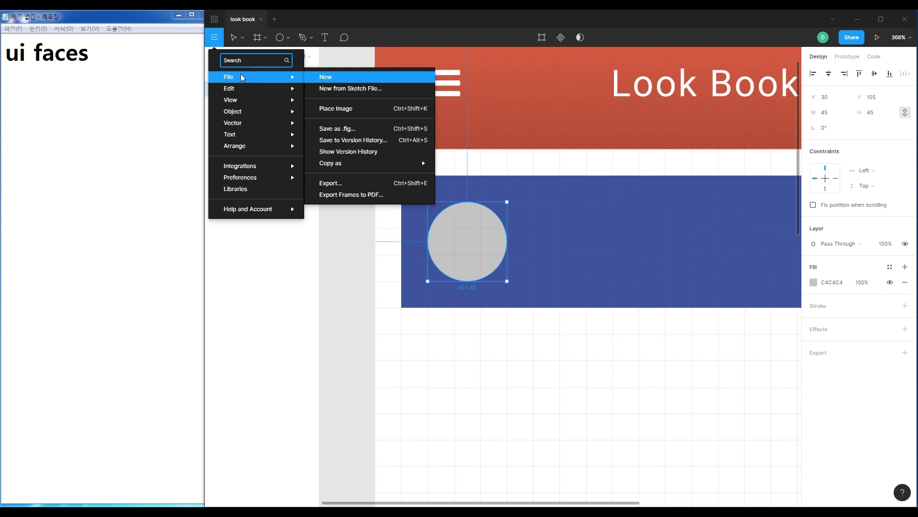
pyautogui.moveTo(247, 209)
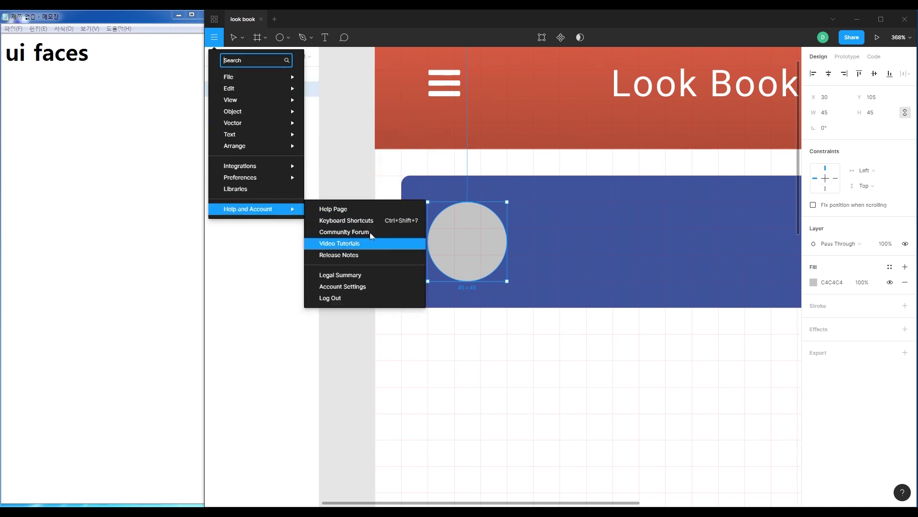
pyautogui.click(434, 37)
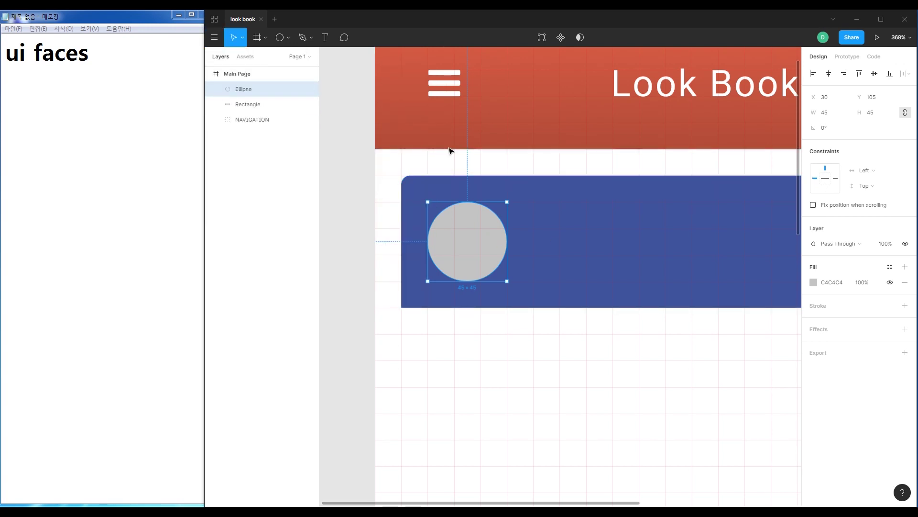
pyautogui.moveTo(202, 26); pyautogui.dragTo(224, 47)
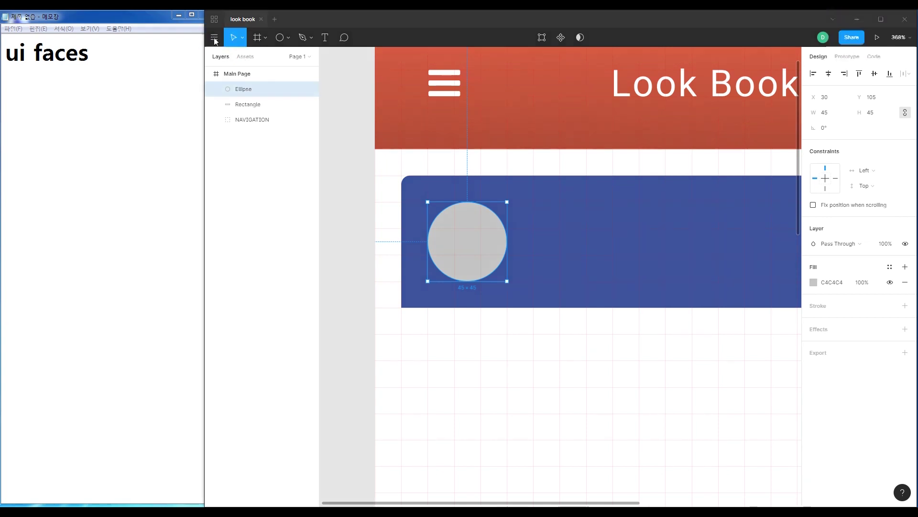
# Try to place the image 32.jpg at the grey circle on the blue header, and undo the placement
pyautogui.click(214, 39)
pyautogui.moveTo(239, 77)
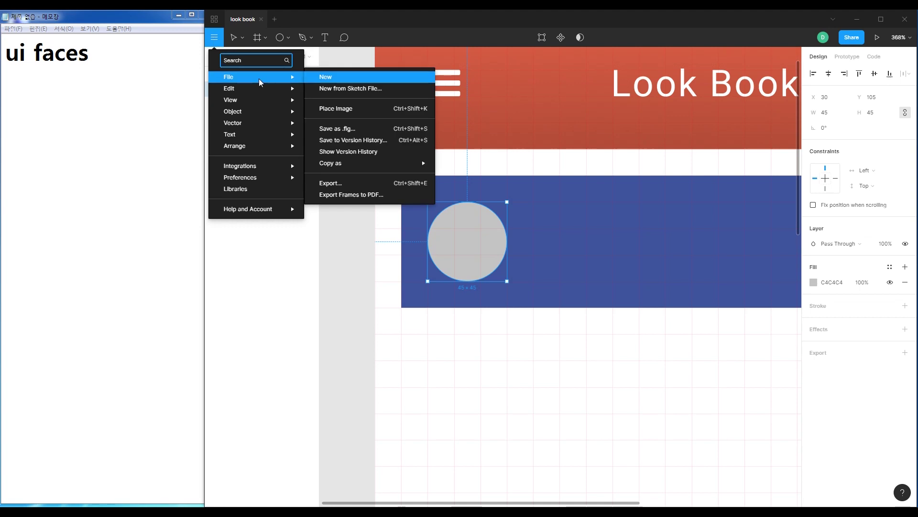
pyautogui.click(375, 108)
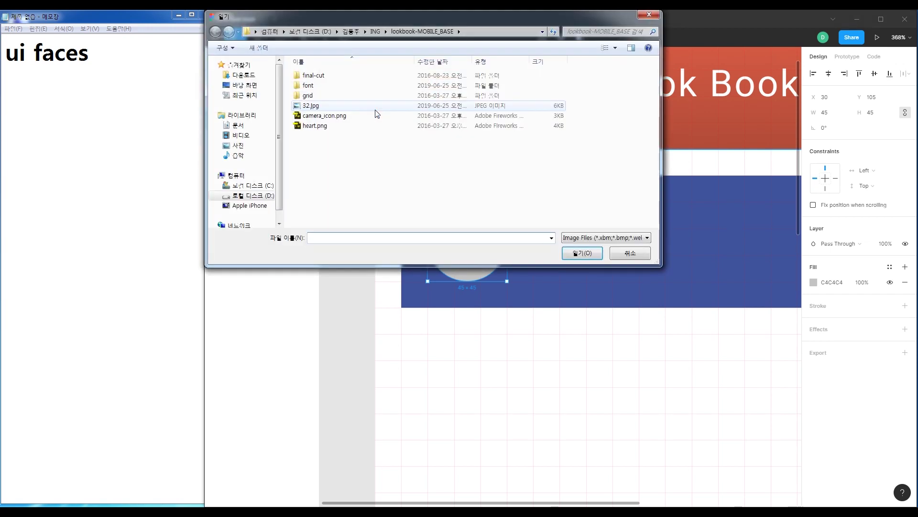
pyautogui.doubleClick(335, 109)
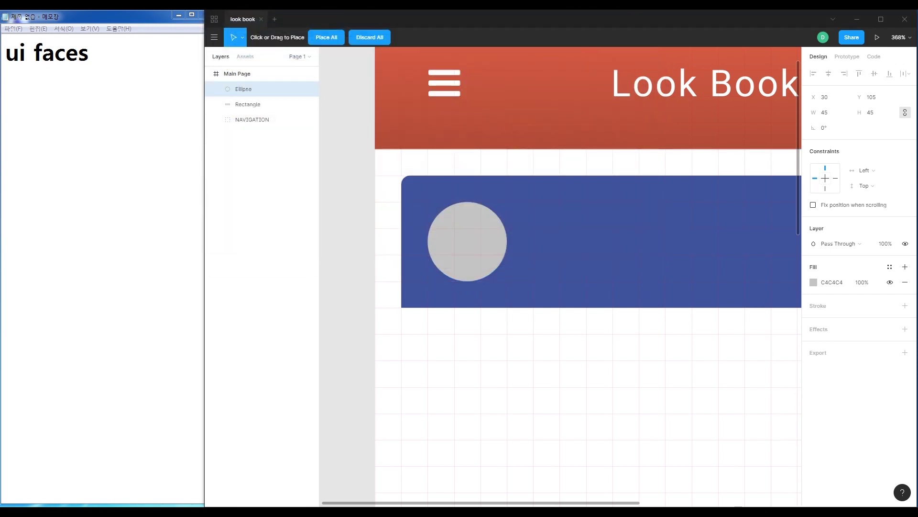
pyautogui.click(424, 194)
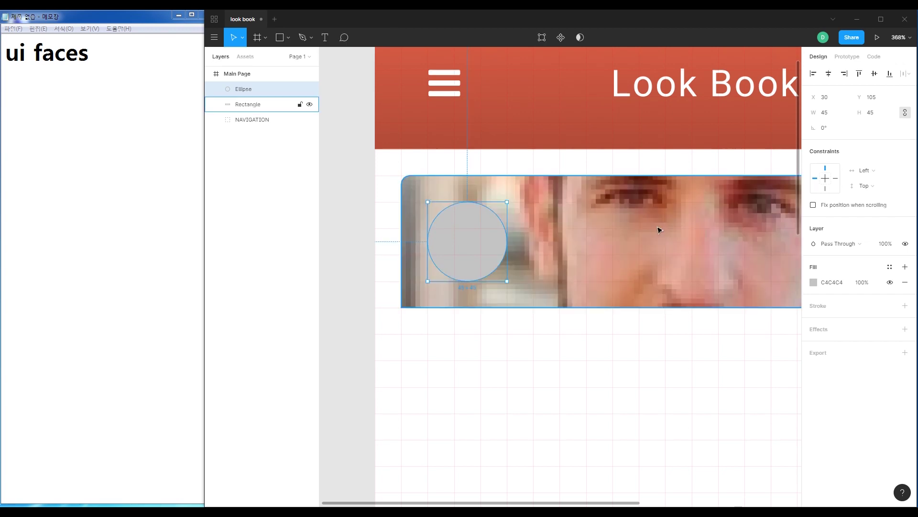
pyautogui.hotkey('ctrl', 'z')
pyautogui.click(525, 342)
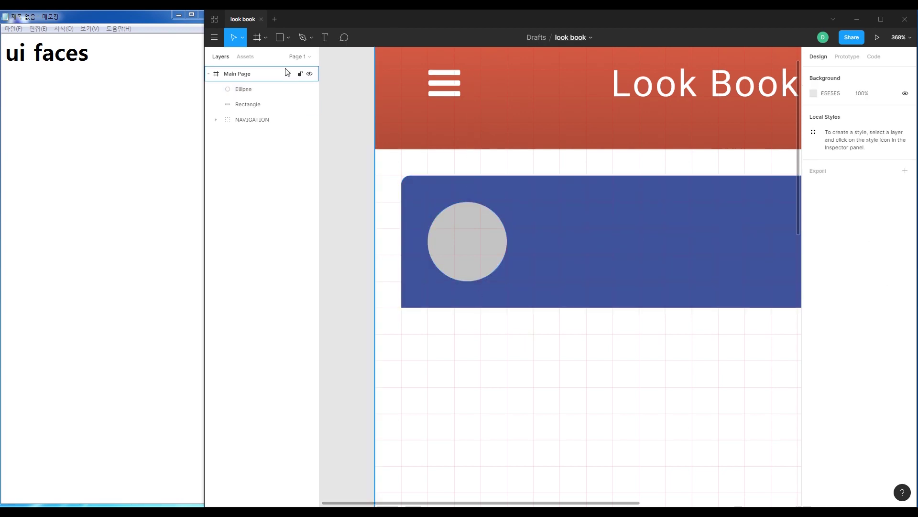
# Place 32.jpg beside the frame, shrink it to about 47 × 47 and position it over the grey circle
pyautogui.click(215, 37)
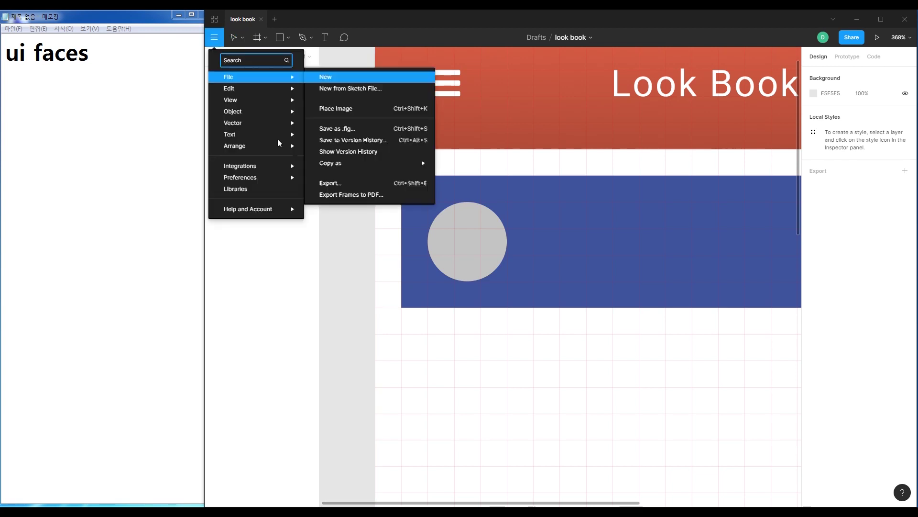
pyautogui.click(346, 111)
pyautogui.doubleClick(314, 105)
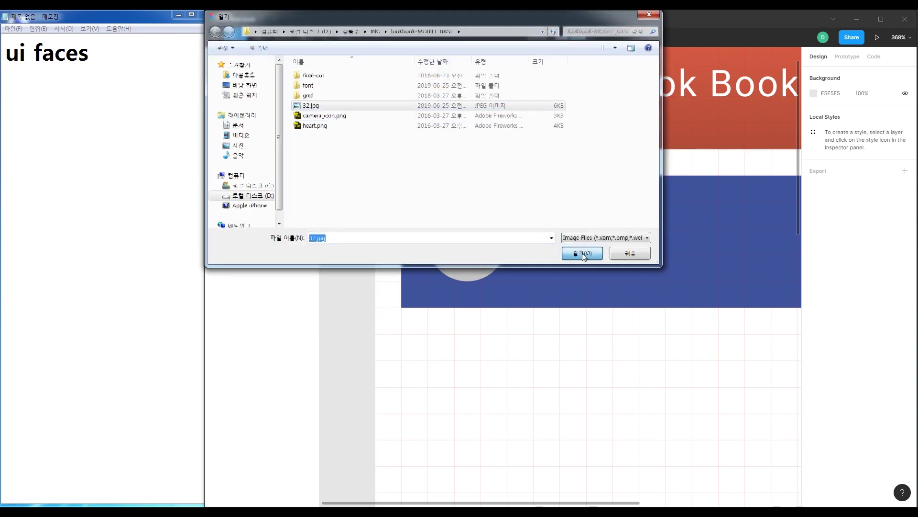
pyautogui.click(335, 266)
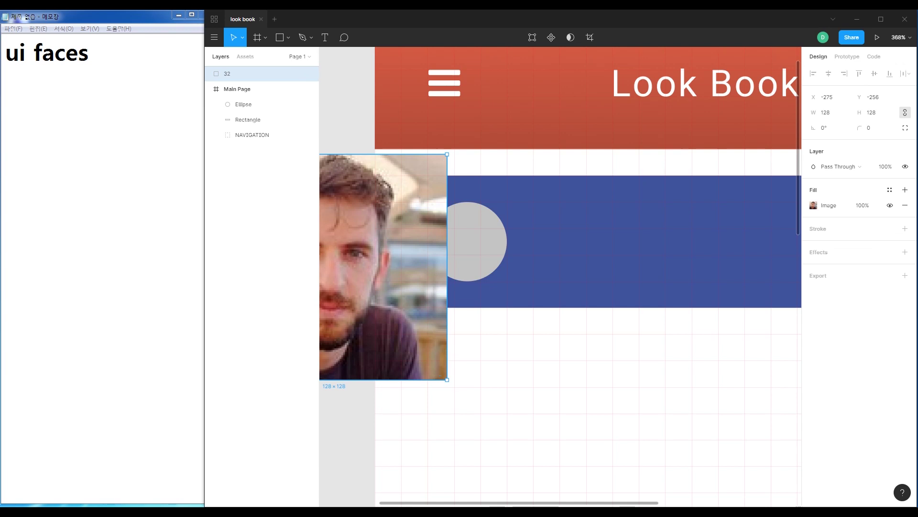
pyautogui.moveTo(510, 203); pyautogui.dragTo(656, 194)
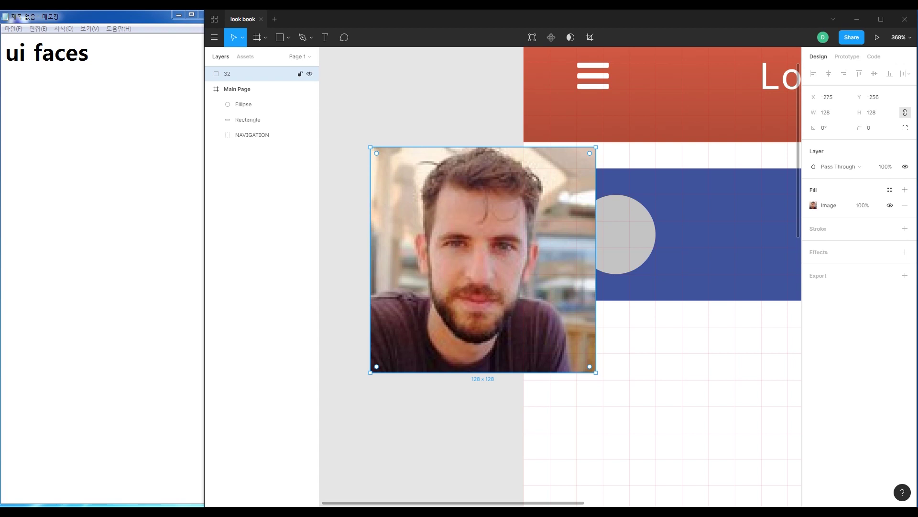
pyautogui.moveTo(596, 372); pyautogui.dragTo(607, 235)
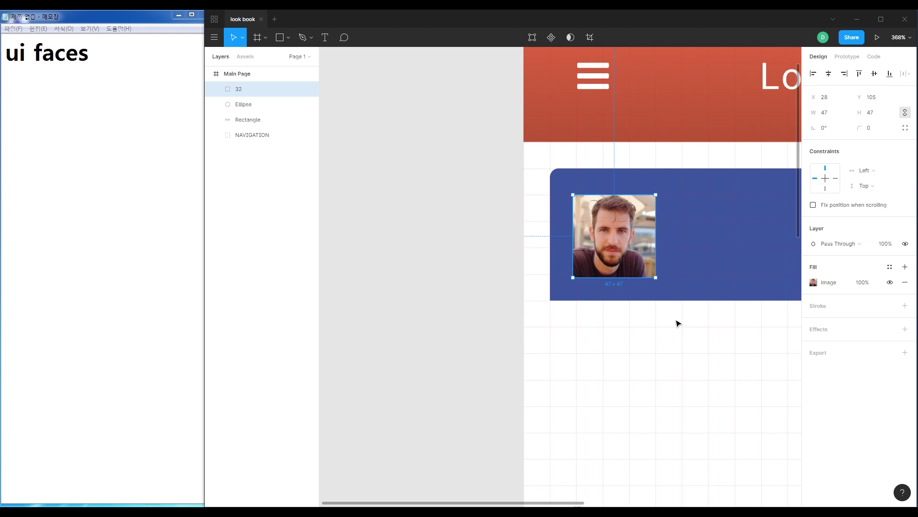
# Try to use the selected 32 image and Ellipse layers together as a mask, and undo the masking
pyautogui.click(254, 106)
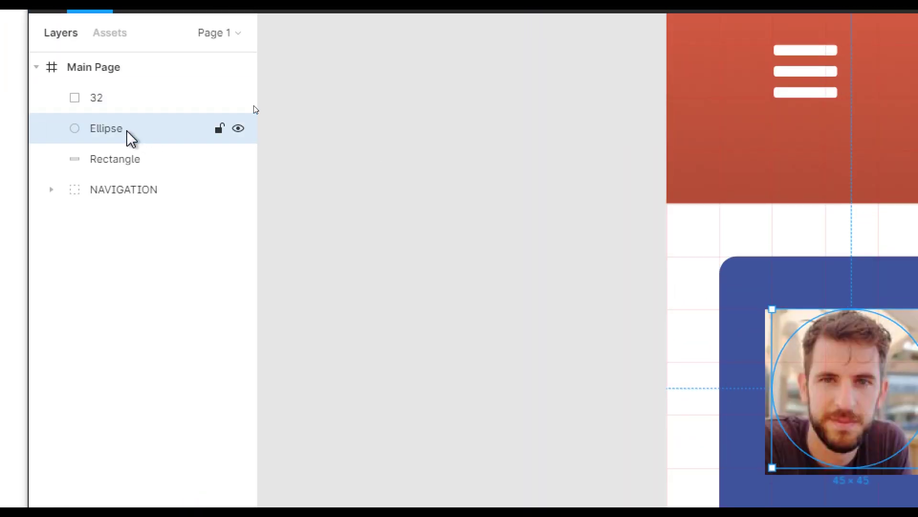
pyautogui.click(110, 96)
pyautogui.keyDown('shift'); pyautogui.click(112, 128); pyautogui.keyUp('shift')
pyautogui.rightClick(112, 102)
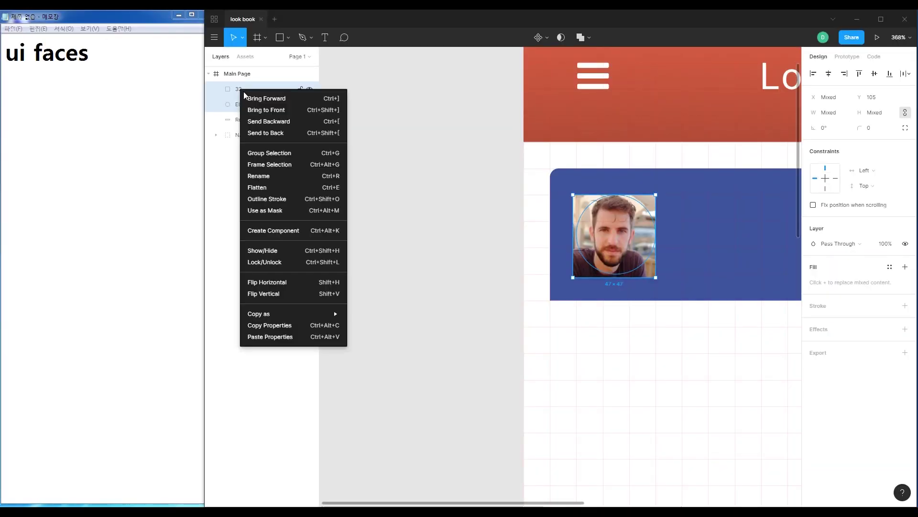
pyautogui.click(265, 210)
pyautogui.hotkey('ctrl', 'z')
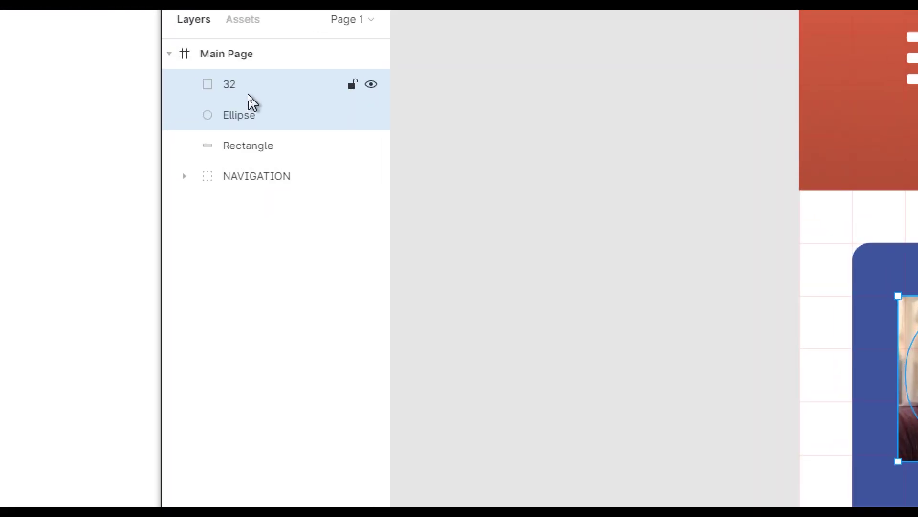
# Use only the Ellipse layer as a mask to crop the 32 photo above it into a circular avatar
pyautogui.click(244, 91)
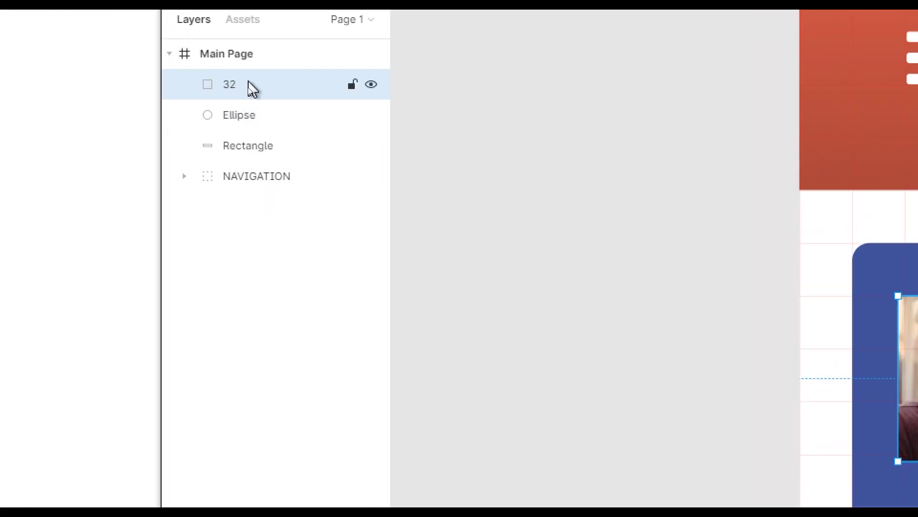
pyautogui.click(251, 111)
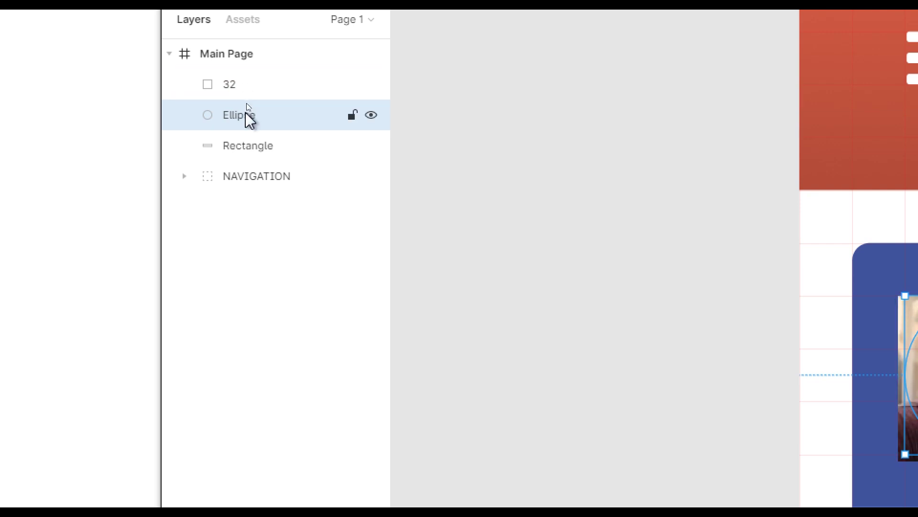
pyautogui.rightClick(246, 103)
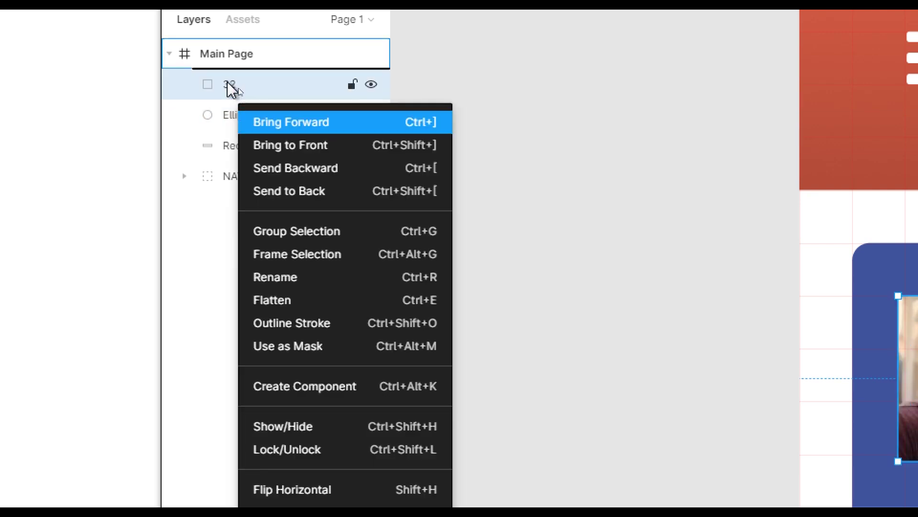
pyautogui.click(233, 116)
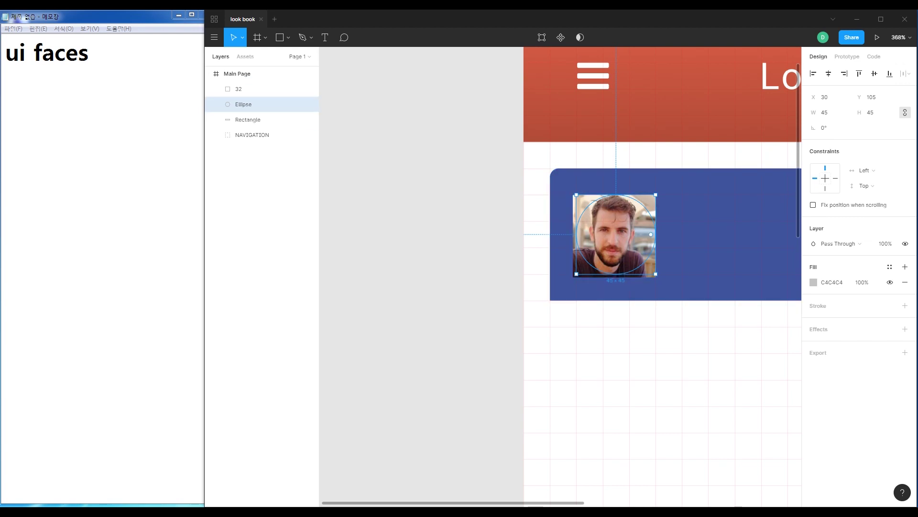
pyautogui.rightClick(251, 104)
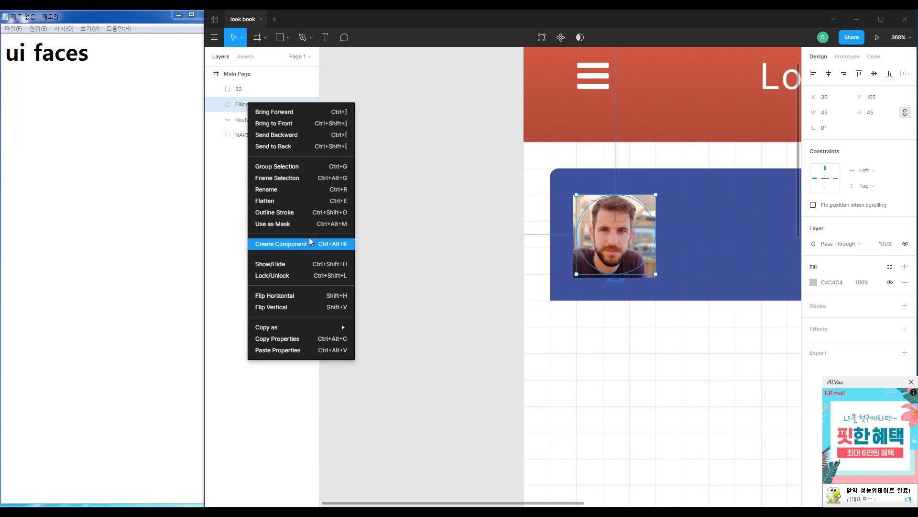
pyautogui.click(306, 224)
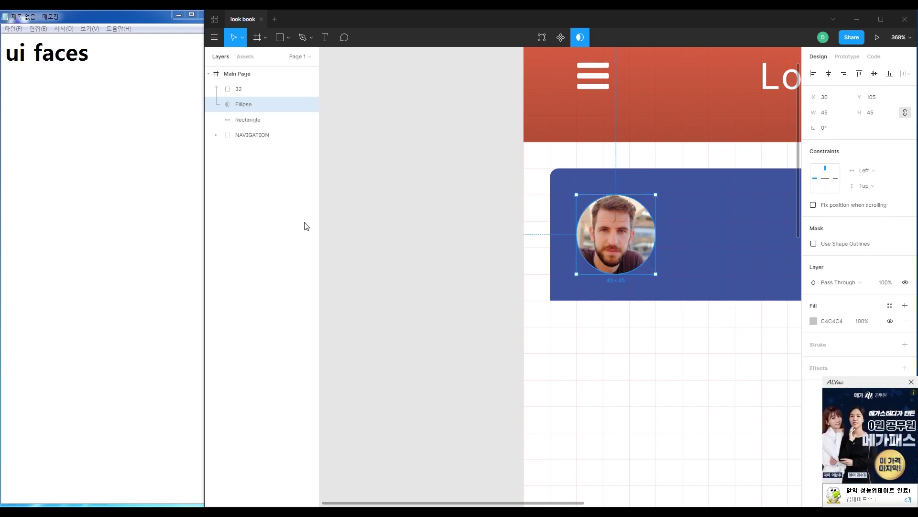
# Release the Ellipse mask from the avatar photo
pyautogui.rightClick(250, 104)
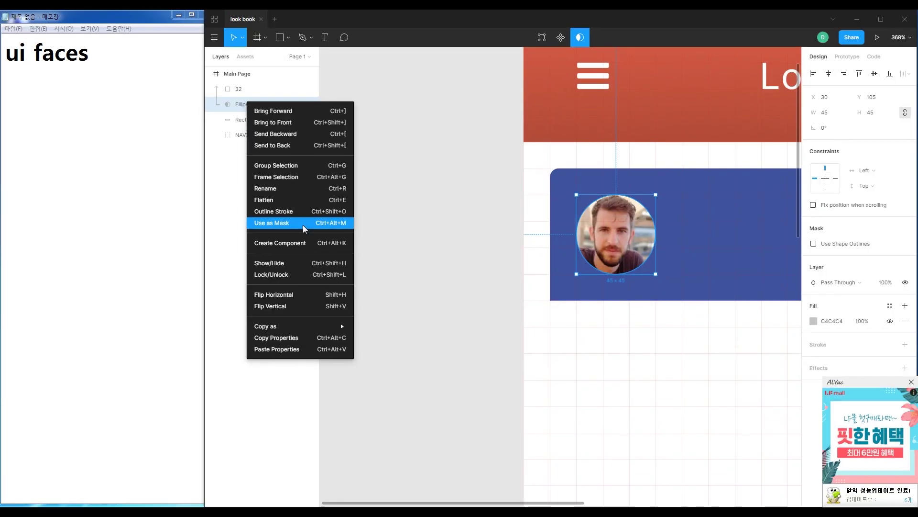
pyautogui.click(257, 95)
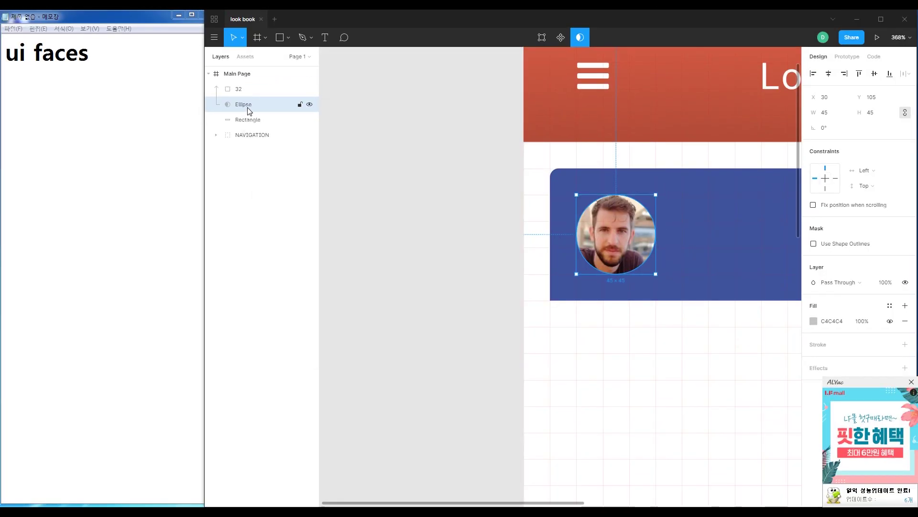
pyautogui.hotkey('ctrl', 'alt', 'm')
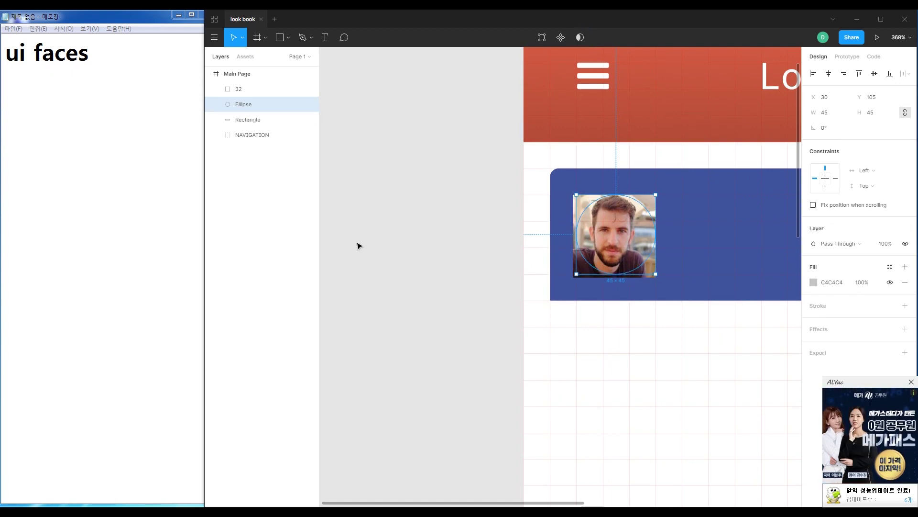
# Reapply the Ellipse layer as the avatar photo's mask, deselect it and close the pop-up advertisement
pyautogui.click(236, 93)
pyautogui.click(241, 104)
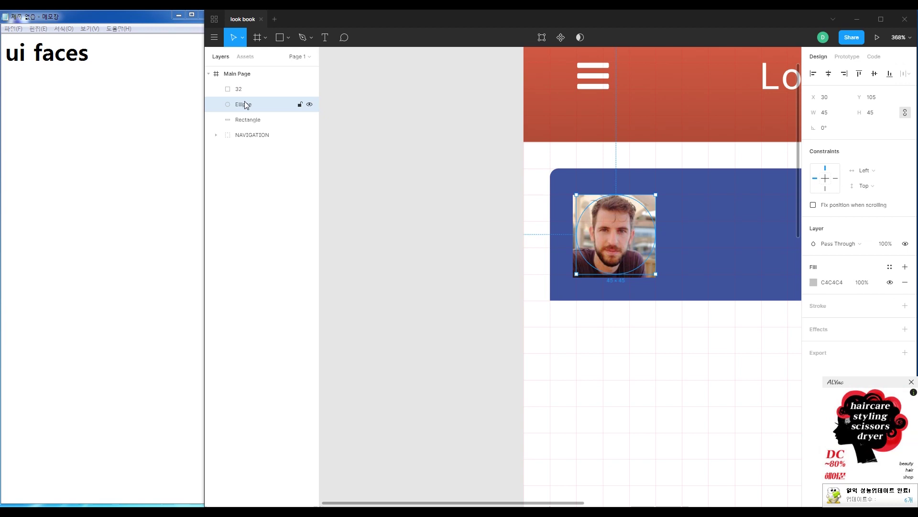
pyautogui.hotkey('ctrl', 'alt', 'm')
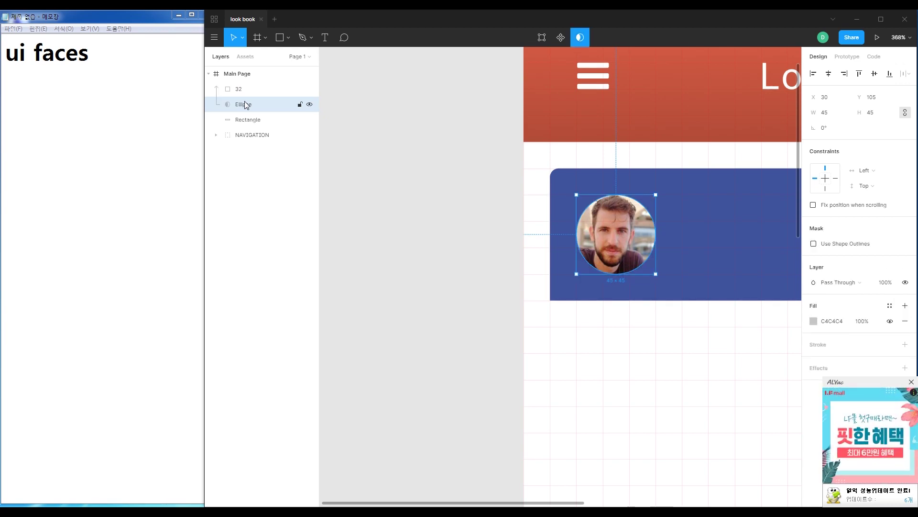
pyautogui.click(409, 212)
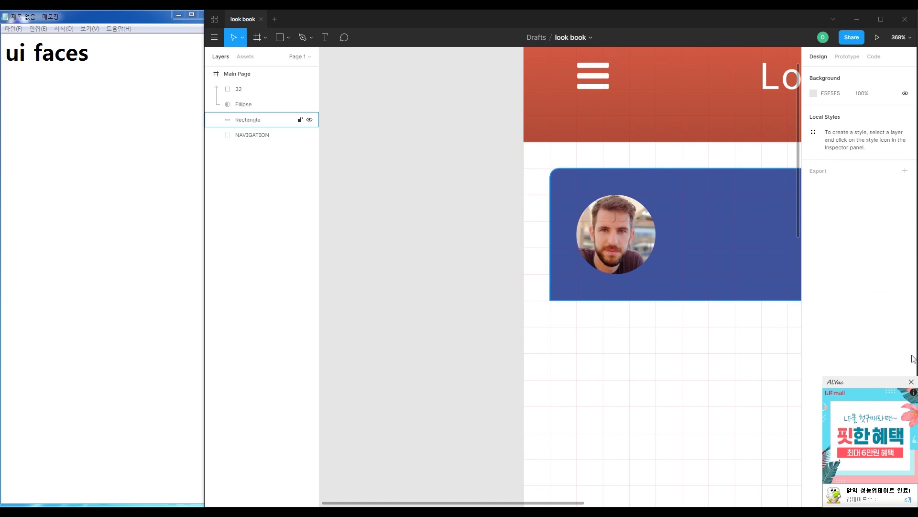
pyautogui.click(912, 383)
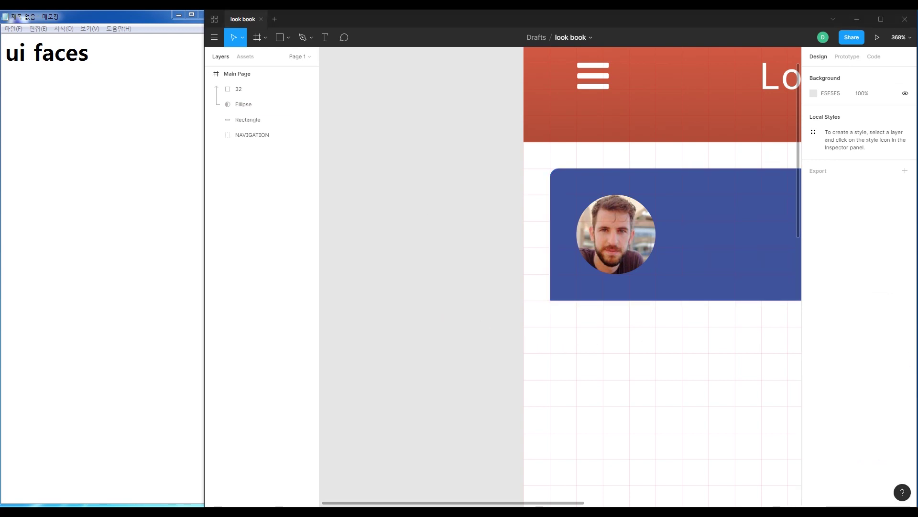
# Check the feed item's header in the newsfeed reference image, and open 내용-TEXT.txt from the lookbook-MOBILE_BASE folder
pyautogui.click(249, 511)
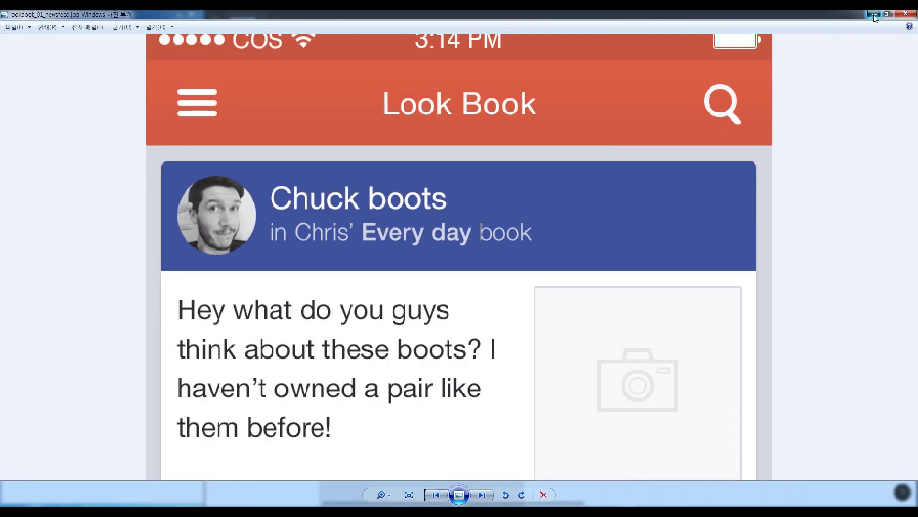
pyautogui.click(873, 15)
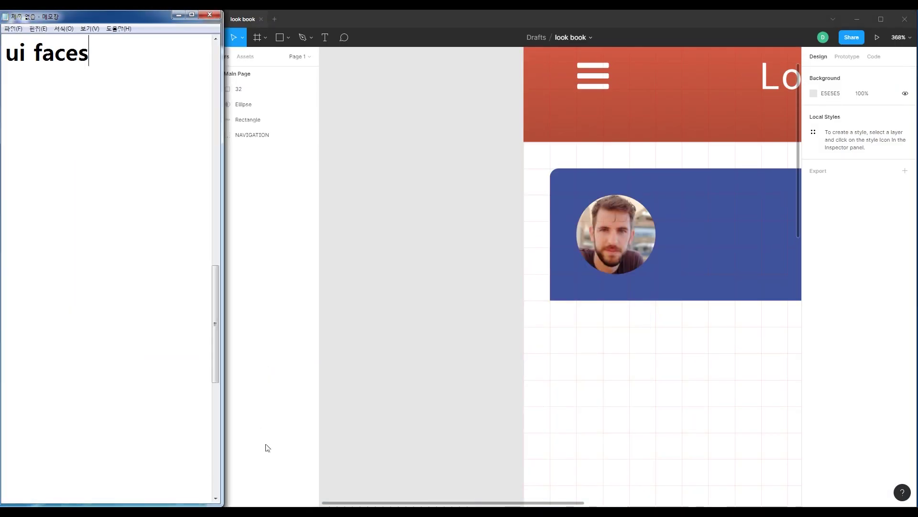
pyautogui.click(119, 504)
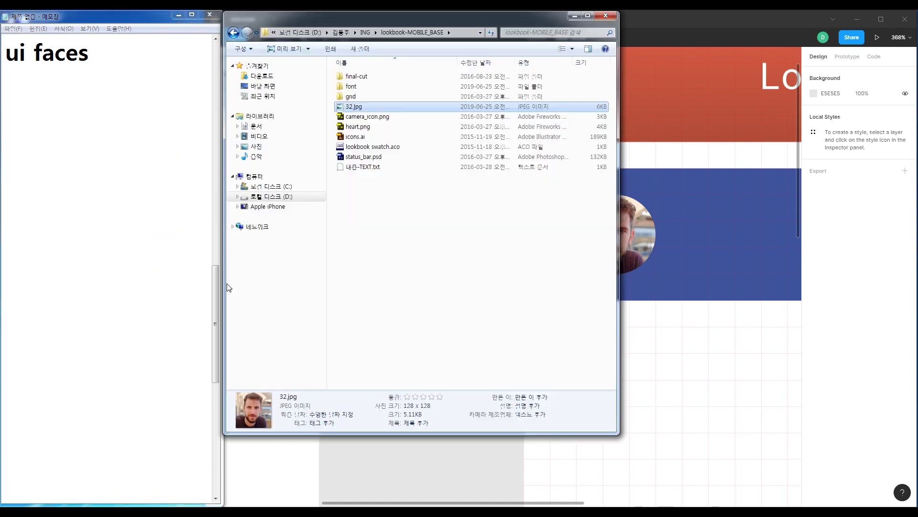
pyautogui.click(367, 167)
pyautogui.doubleClick(367, 168)
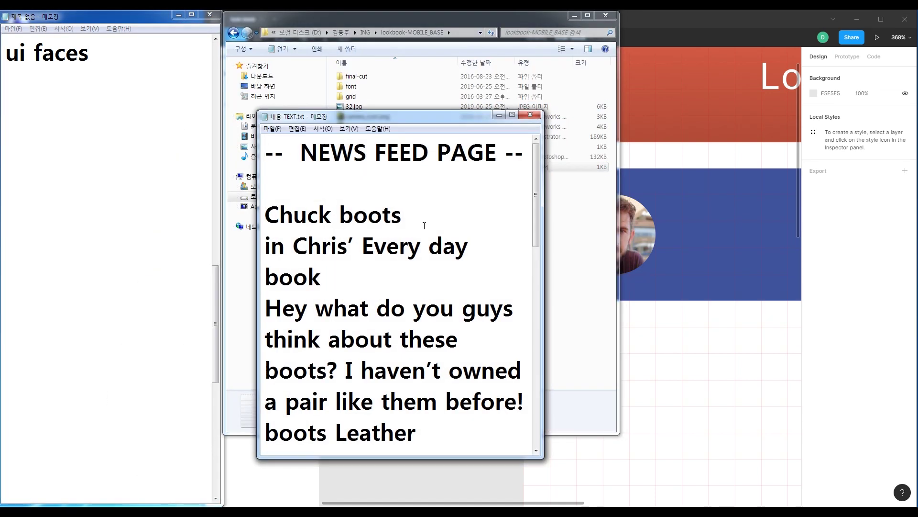
pyautogui.moveTo(433, 117); pyautogui.dragTo(192, 119)
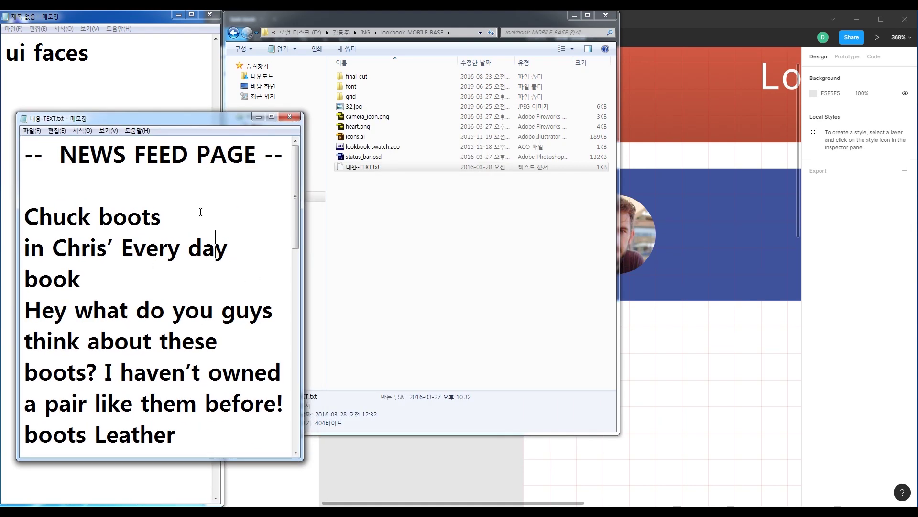
pyautogui.moveTo(110, 121); pyautogui.dragTo(343, 131)
# Copy "Chuck boots" from the text file into the untitled note and add the spec line "21 roboto #fff"
pyautogui.moveTo(416, 232); pyautogui.dragTo(258, 229)
pyautogui.hotkey('ctrl', 'c')
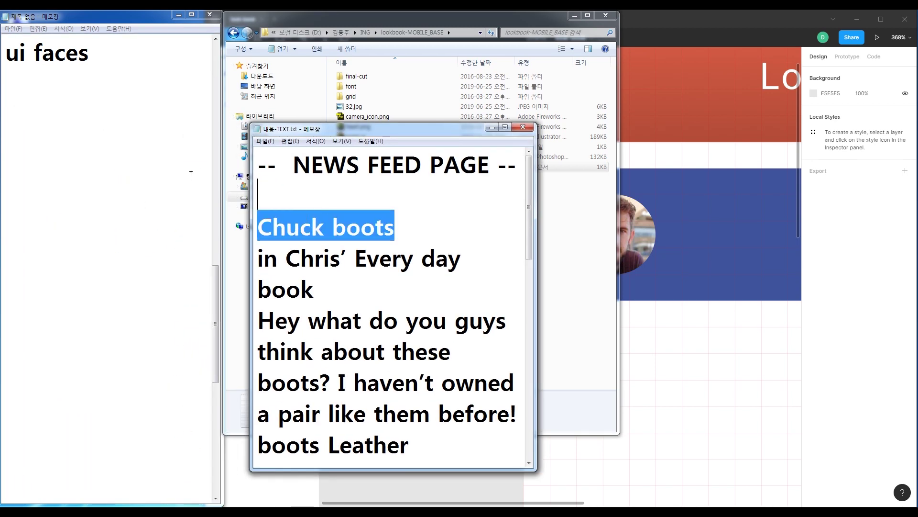
pyautogui.click(121, 116)
pyautogui.press('Return')
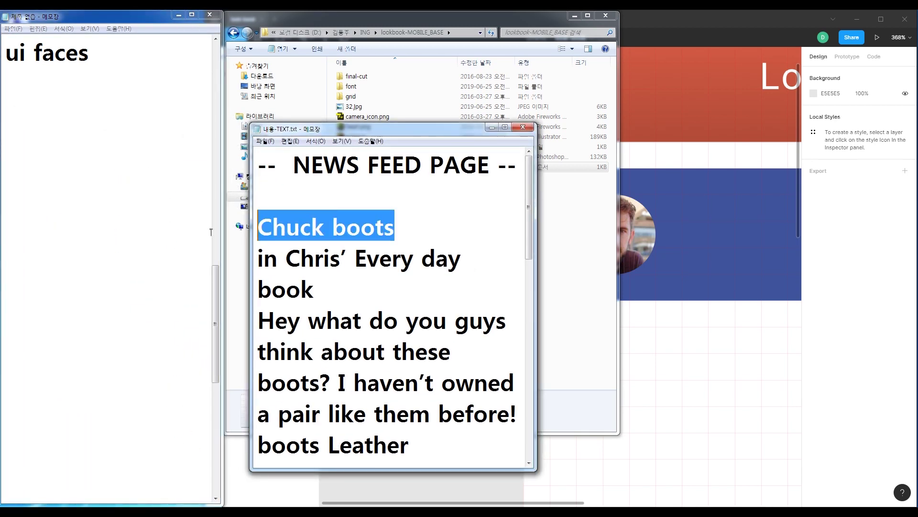
pyautogui.hotkey('ctrl', 'v')
pyautogui.press('Return')
pyautogui.write('21 roboto #fff')
pyautogui.press('Return')
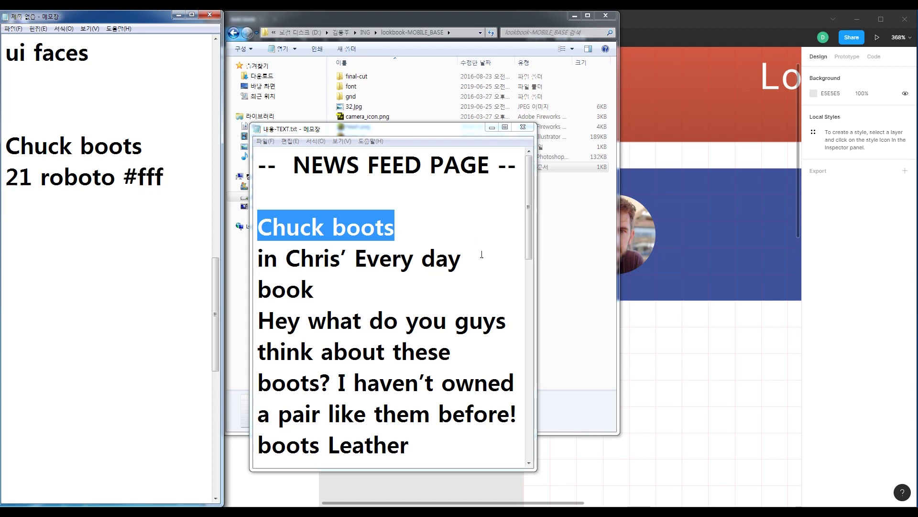
# Copy the line below "Chuck boots" into the note and add the specs "16 #fff op 70%" and "bold" under it
pyautogui.moveTo(475, 248); pyautogui.dragTo(158, 257)
pyautogui.hotkey('ctrl', 'c')
pyautogui.click(54, 230)
pyautogui.hotkey('ctrl', 'v')
pyautogui.press('Return')
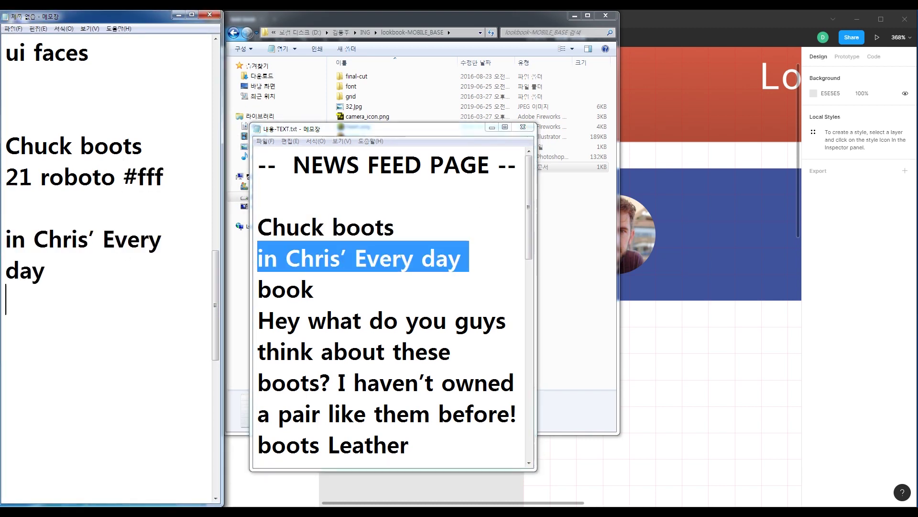
pyautogui.write('165')
pyautogui.press('BackSpace')
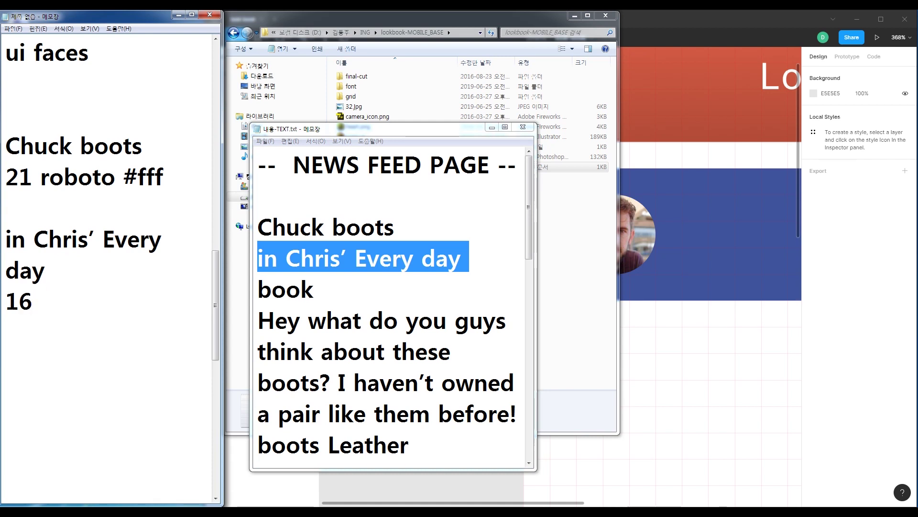
pyautogui.write('#fff op 70%')
pyautogui.press('Return')
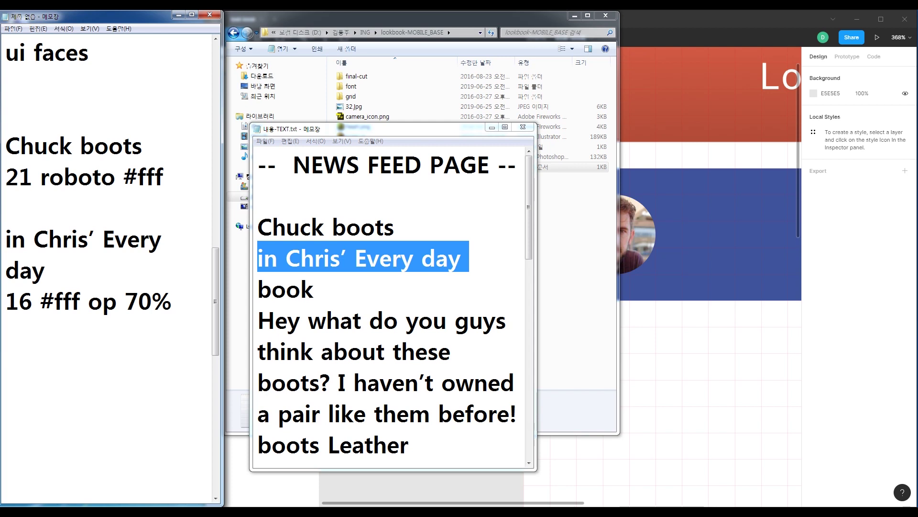
pyautogui.press('Return')
pyautogui.write('bold')
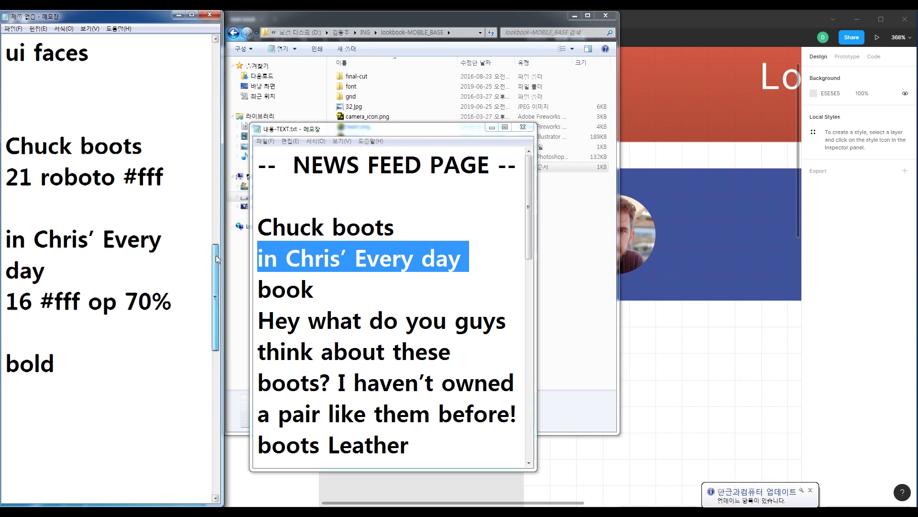
# Copy "Chuck boots" from the text file and minimize the text file and folder windows
pyautogui.moveTo(216, 258); pyautogui.dragTo(216, 280)
pyautogui.moveTo(395, 225); pyautogui.dragTo(259, 226)
pyautogui.hotkey('ctrl', 'c')
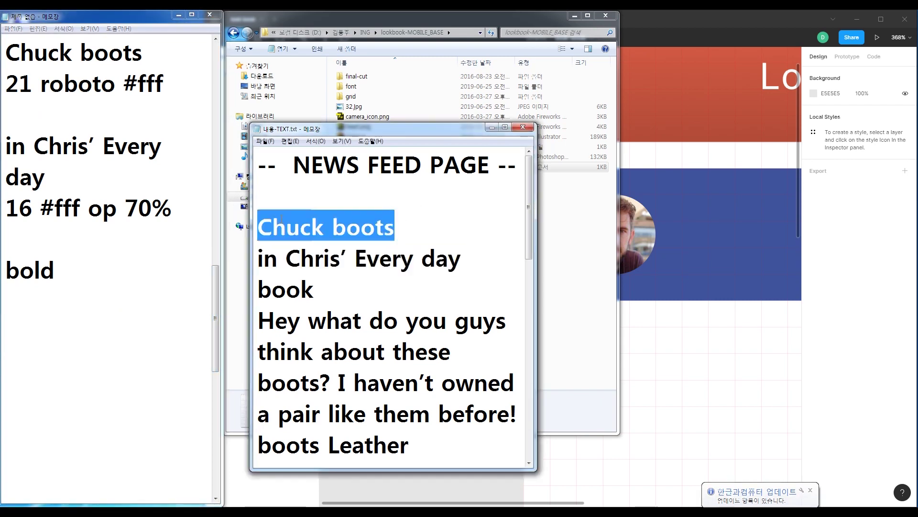
pyautogui.click(492, 127)
pyautogui.click(573, 15)
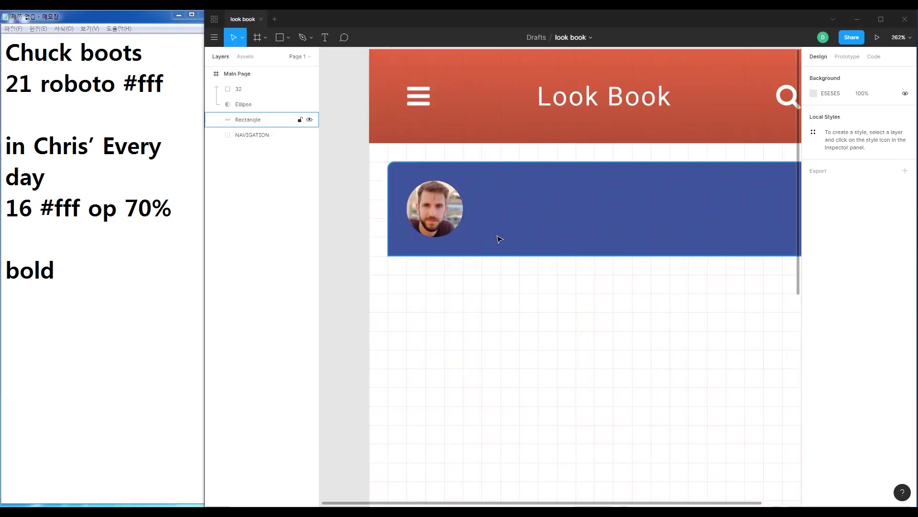
pyautogui.scroll(2, 512, 212)
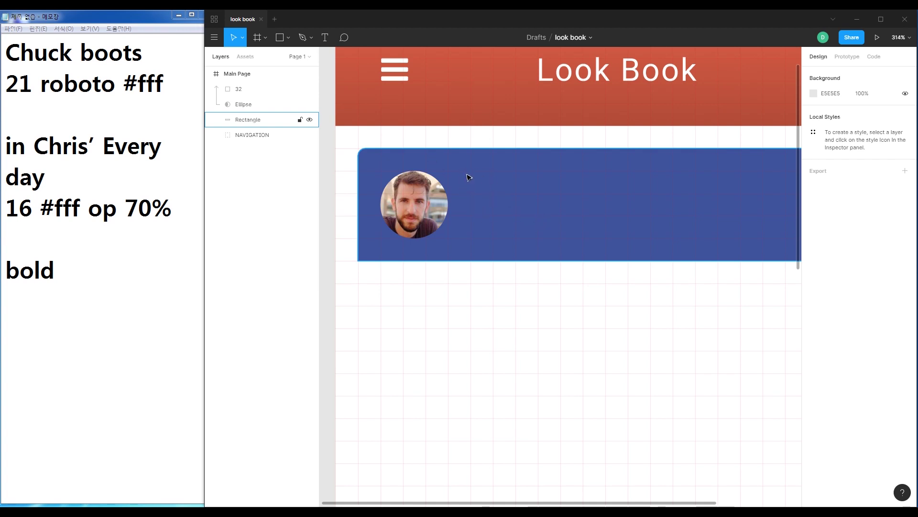
pyautogui.moveTo(463, 170)
pyautogui.mouseDown()
pyautogui.moveTo(493, 238)
pyautogui.moveTo(504, 239)
pyautogui.mouseUp()
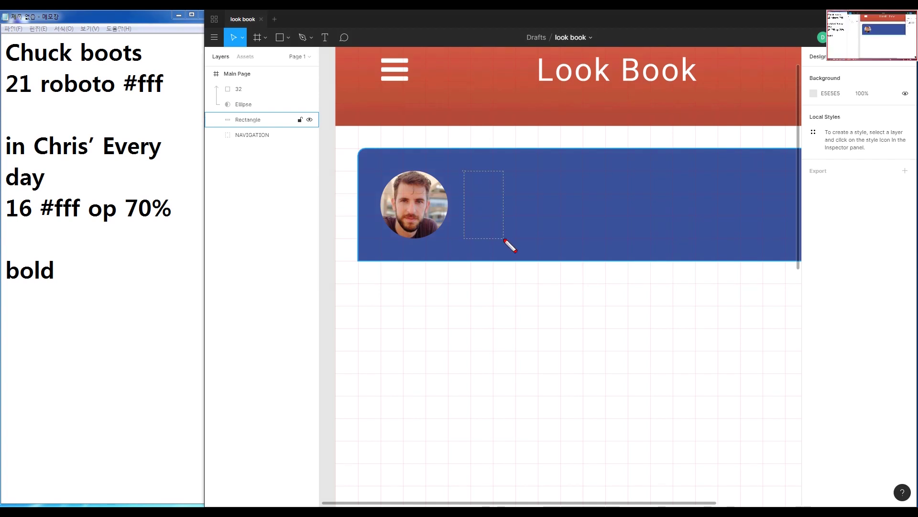
pyautogui.moveTo(468, 172); pyautogui.dragTo(546, 199)
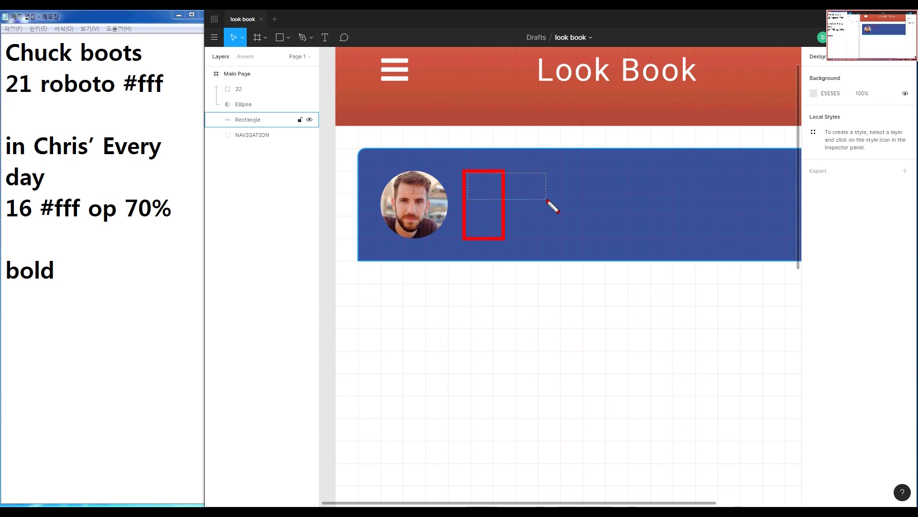
pyautogui.moveTo(467, 213)
pyautogui.mouseDown()
pyautogui.moveTo(487, 234)
pyautogui.moveTo(574, 239)
pyautogui.mouseUp()
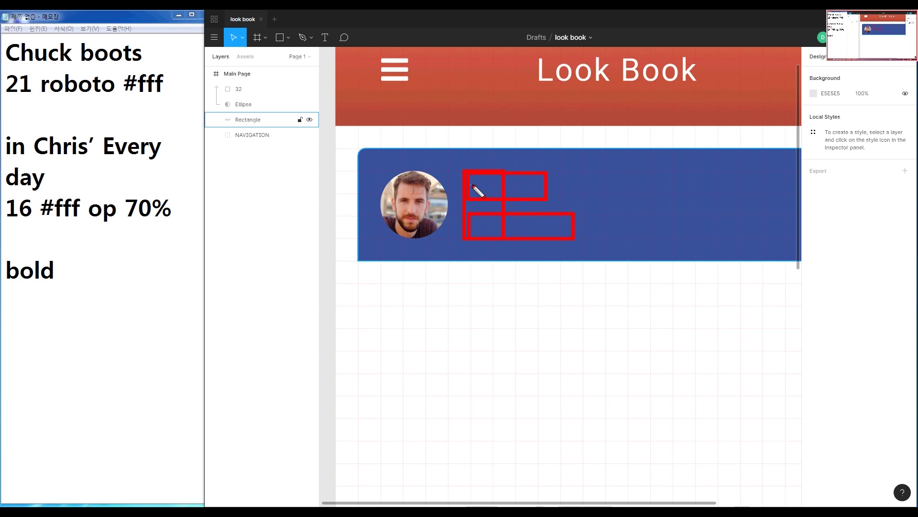
pyautogui.press('Escape')
pyautogui.click(389, 137)
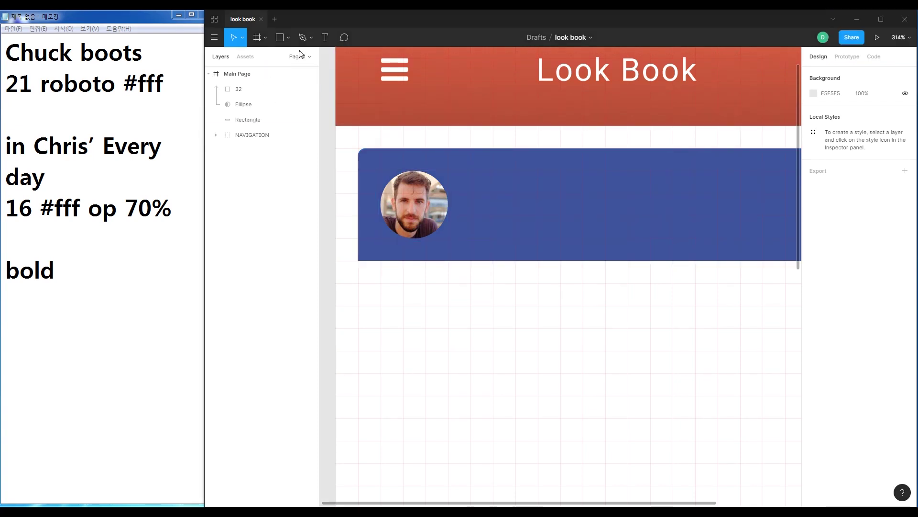
pyautogui.click(326, 39)
pyautogui.hotkey('ctrl', 'v')
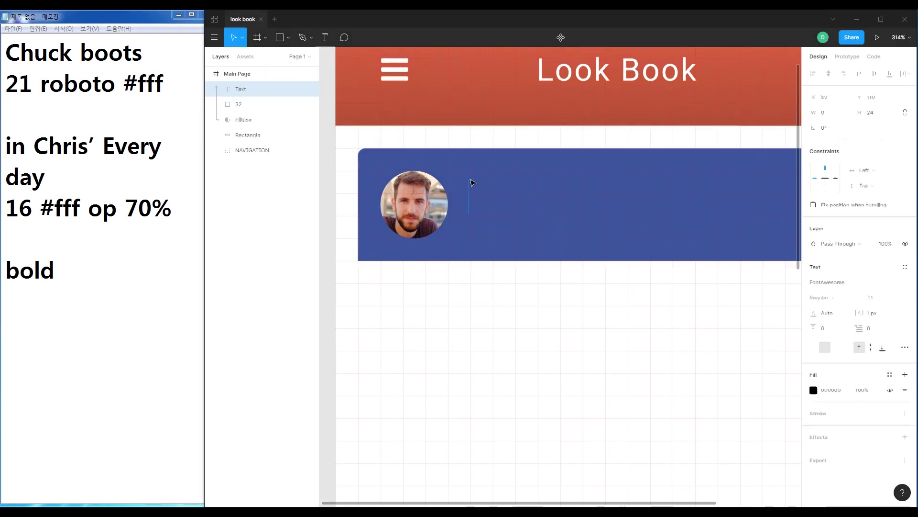
pyautogui.press('Delete')
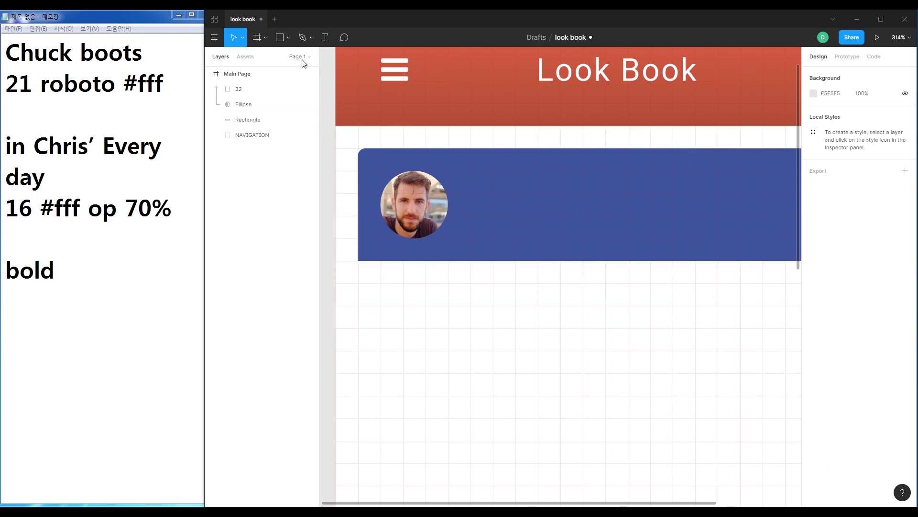
pyautogui.click(325, 37)
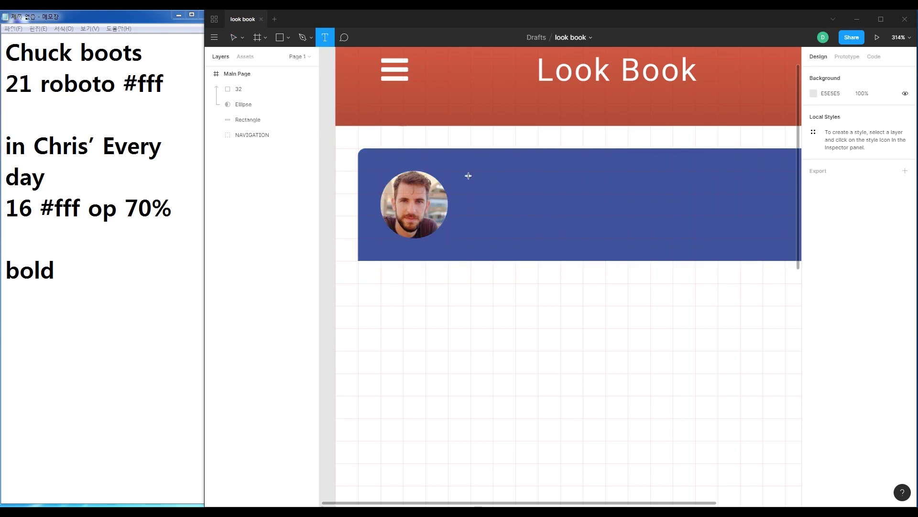
pyautogui.click(513, 184)
pyautogui.hotkey('ctrl', 'v')
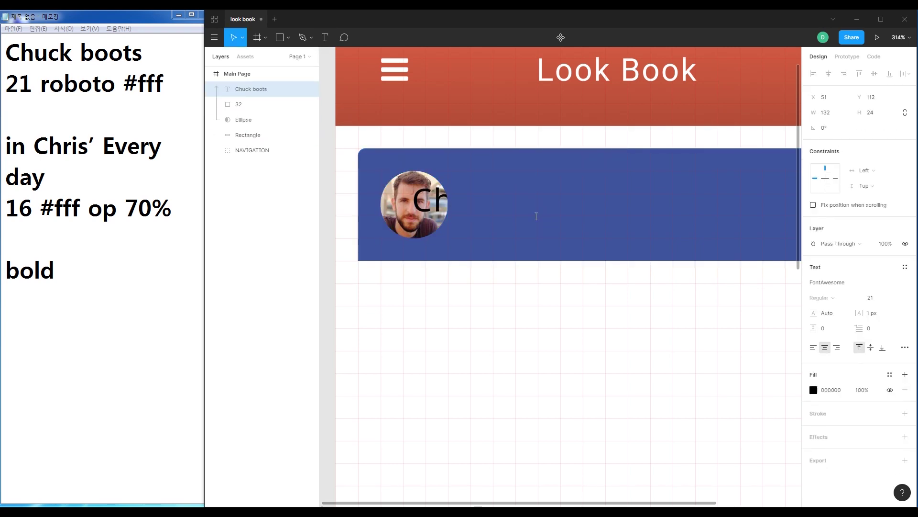
pyautogui.hotkey('ctrl', 'z')
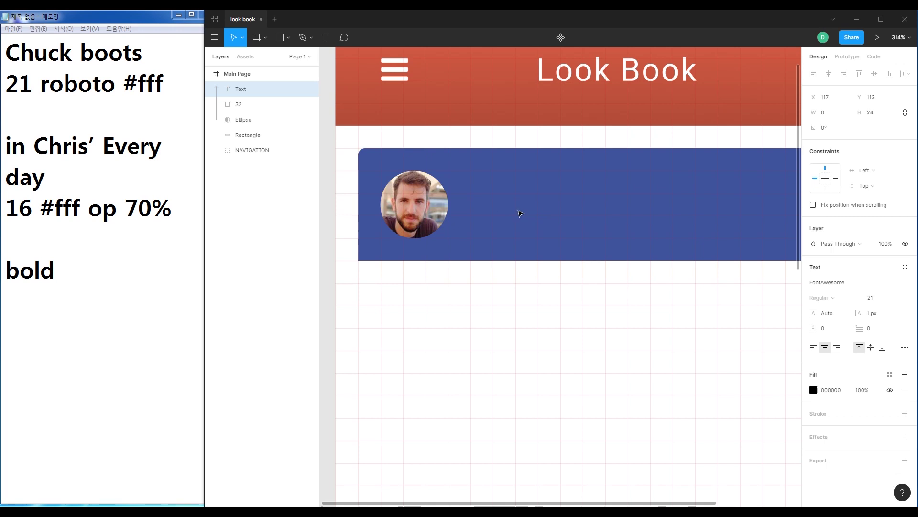
# Add the text "Chuck boots" directly above the Rectangle layer, outside the avatar mask, and move it beside the avatar at about X 85, Y 101
pyautogui.click(249, 123)
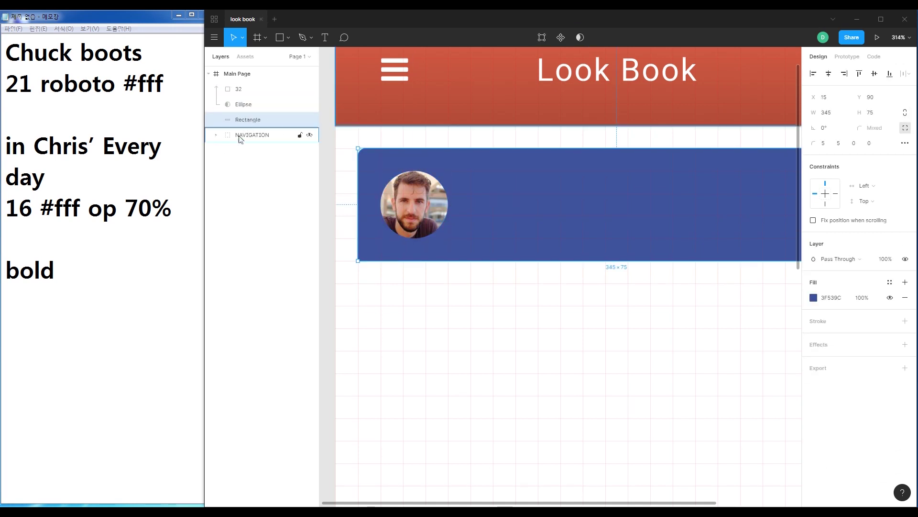
pyautogui.click(324, 37)
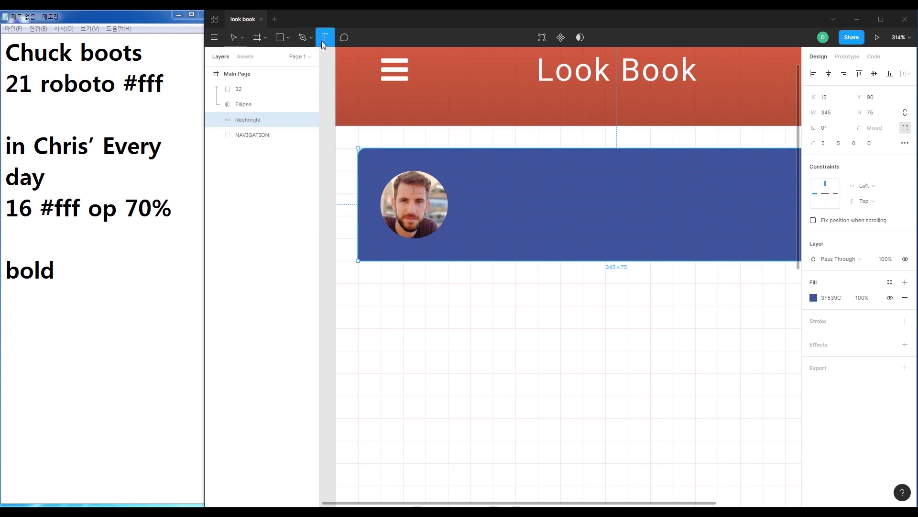
pyautogui.click(528, 203)
pyautogui.write('Chuck boots')
pyautogui.press('Escape')
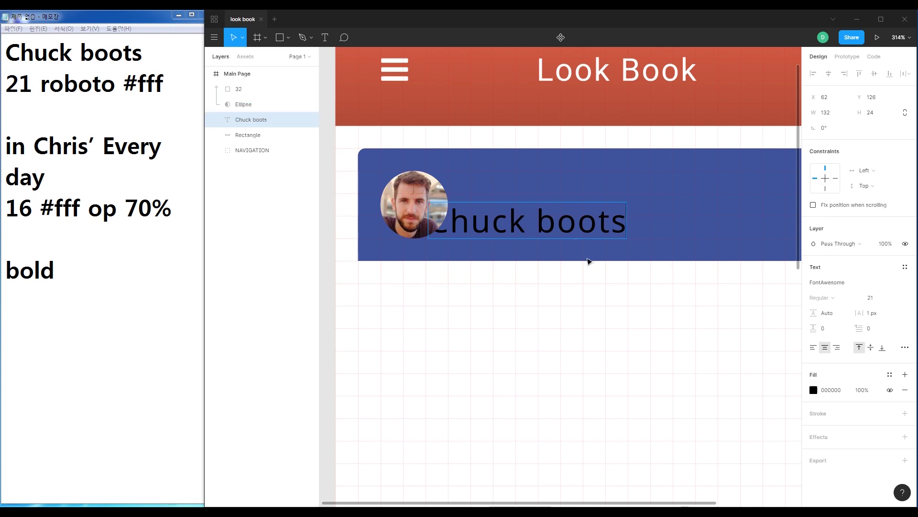
pyautogui.click(512, 222)
pyautogui.moveTo(510, 218); pyautogui.dragTo(546, 181)
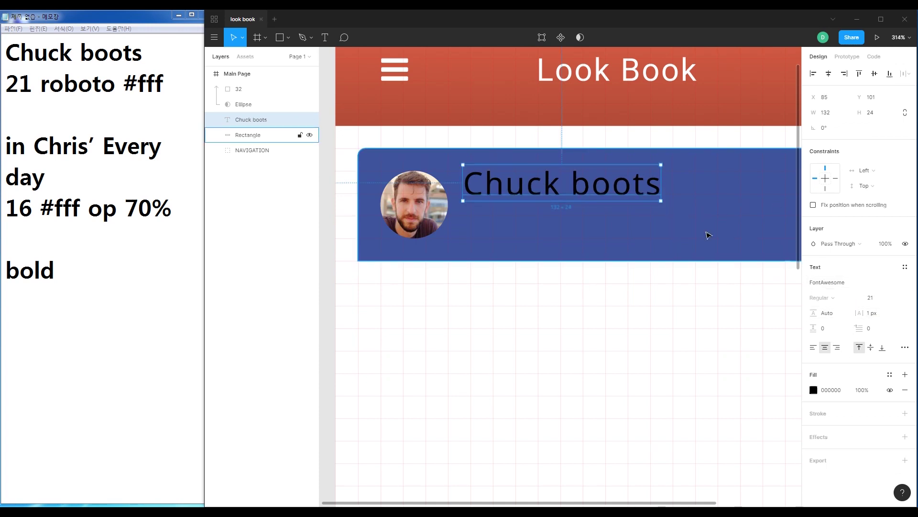
# Set the "Chuck boots" text's font to Roboto and its fill to white FFFFFF
pyautogui.click(847, 284)
pyautogui.write('roboto')
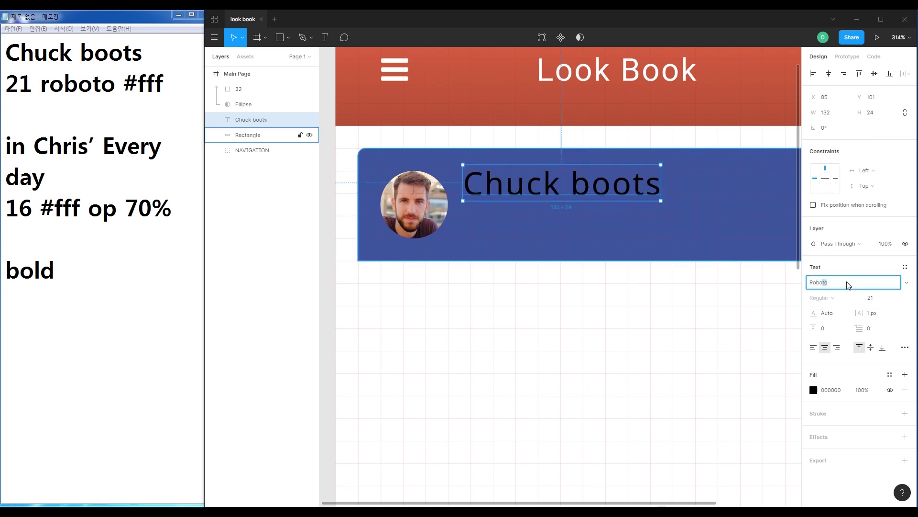
pyautogui.press('Return')
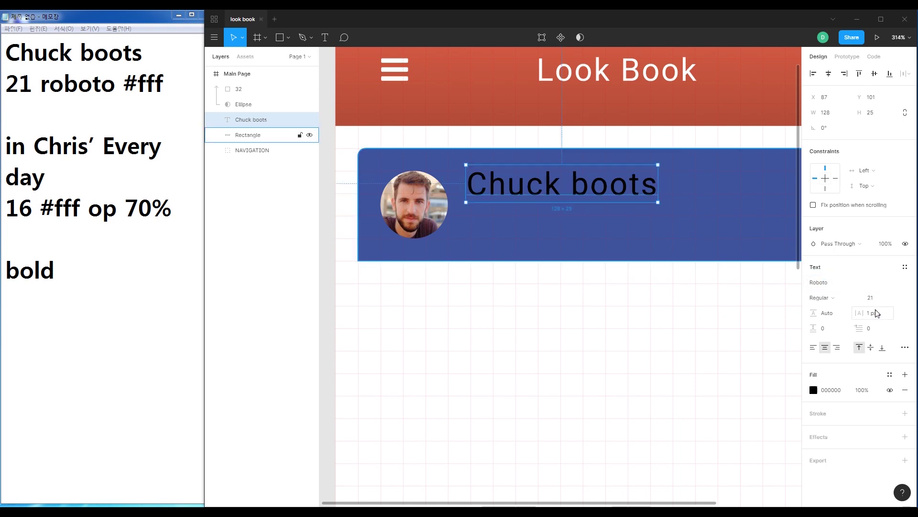
pyautogui.click(814, 391)
pyautogui.moveTo(708, 325); pyautogui.dragTo(687, 267)
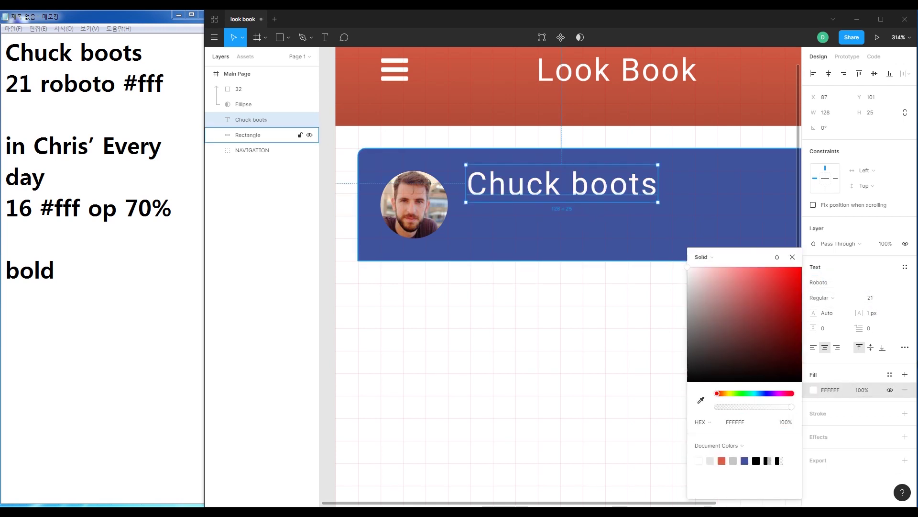
pyautogui.click(793, 257)
pyautogui.click(658, 356)
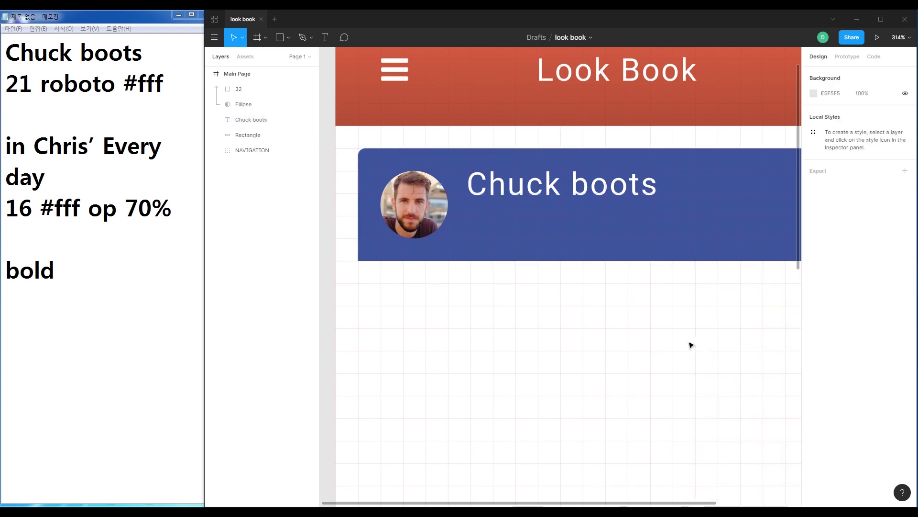
# Nudge the "Chuck boots" text 2 px to the right, to X 89, and deselect it
pyautogui.click(486, 186)
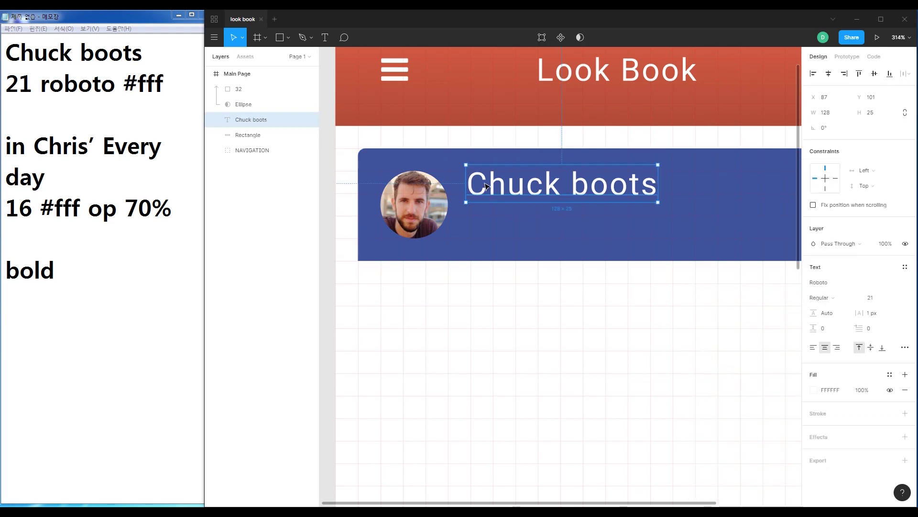
pyautogui.press('Right')
pyautogui.press('Right')
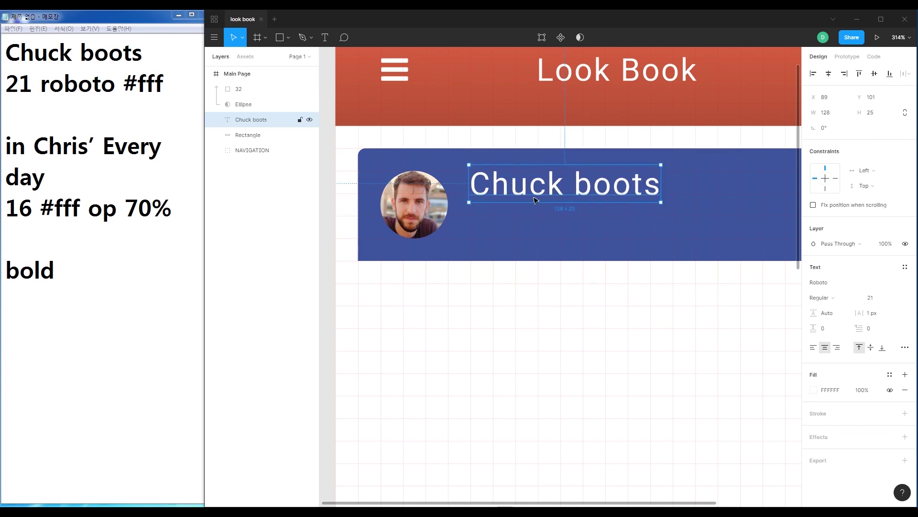
pyautogui.click(628, 415)
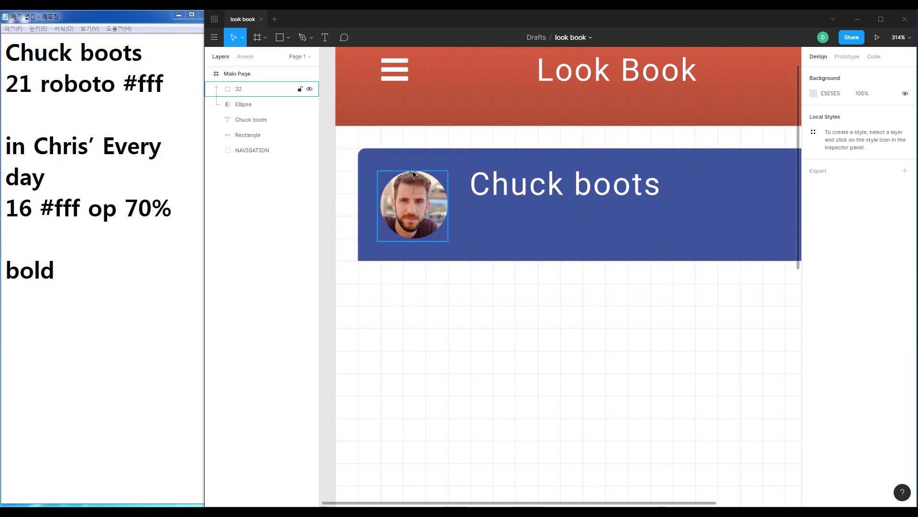
# Duplicate the "Chuck boots" text directly below it at Y 126 and replace the copy's content with the subtitle line from the text file
pyautogui.keyDown('alt'); pyautogui.moveTo(515, 194); pyautogui.dragTo(522, 230); pyautogui.keyUp('alt')
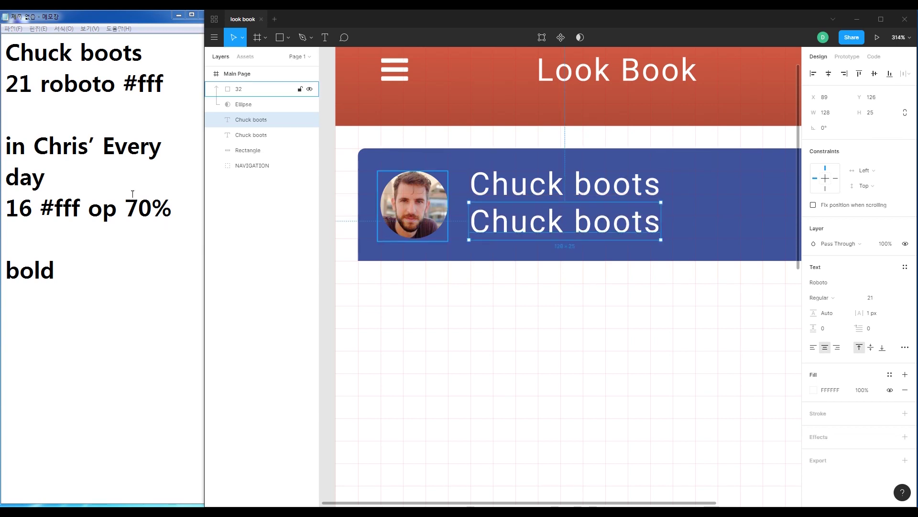
pyautogui.moveTo(59, 168); pyautogui.dragTo(5, 145)
pyautogui.hotkey('ctrl', 'c')
pyautogui.doubleClick(556, 223)
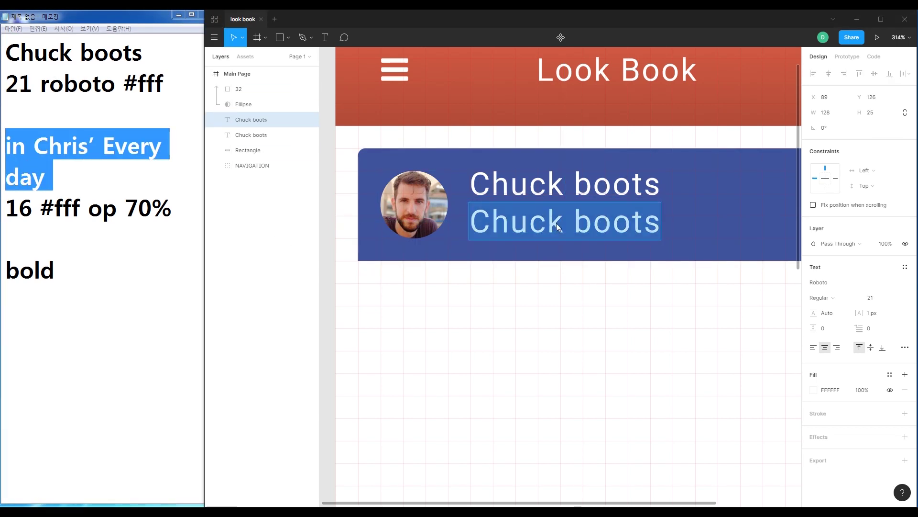
pyautogui.hotkey('ctrl', 'v')
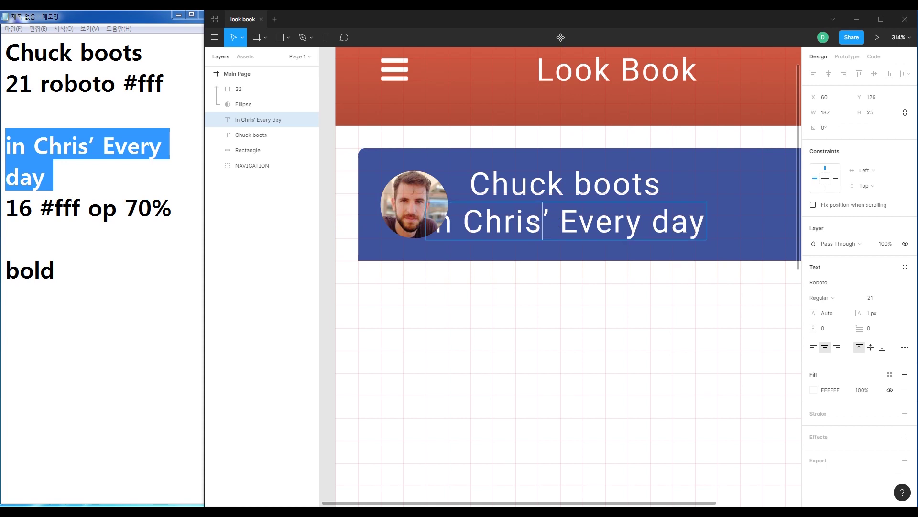
# Left-align the subtitle text and move it clear of the avatar to X 90, Y 126, below the "Chuck boots" title
pyautogui.tripleClick(535, 224)
pyautogui.click(814, 349)
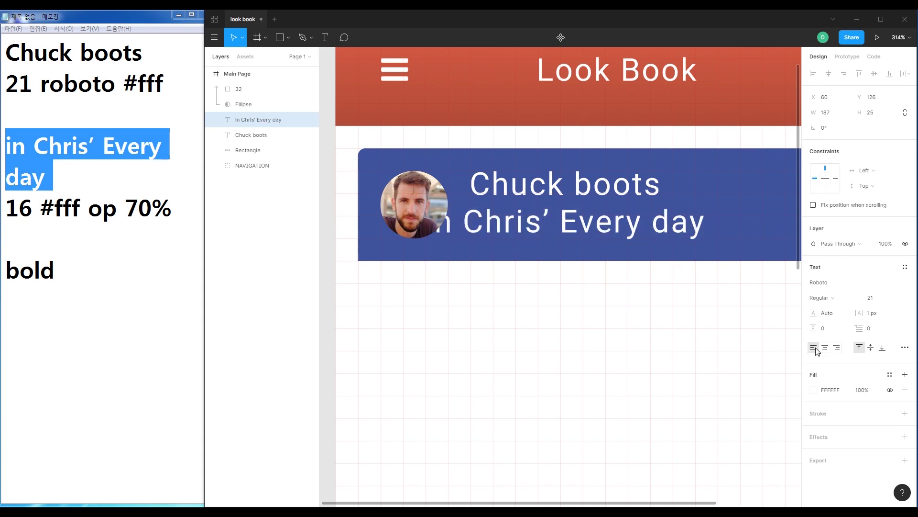
pyautogui.tripleClick(554, 215)
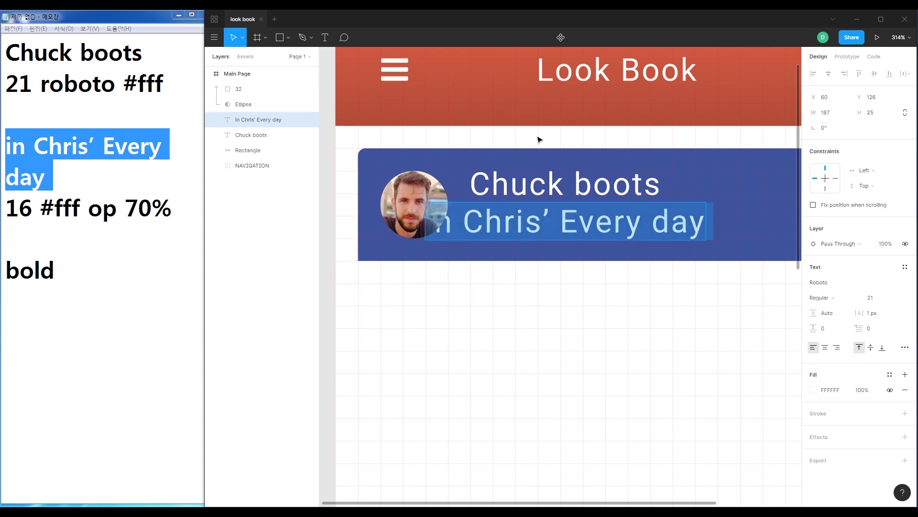
pyautogui.press('Escape')
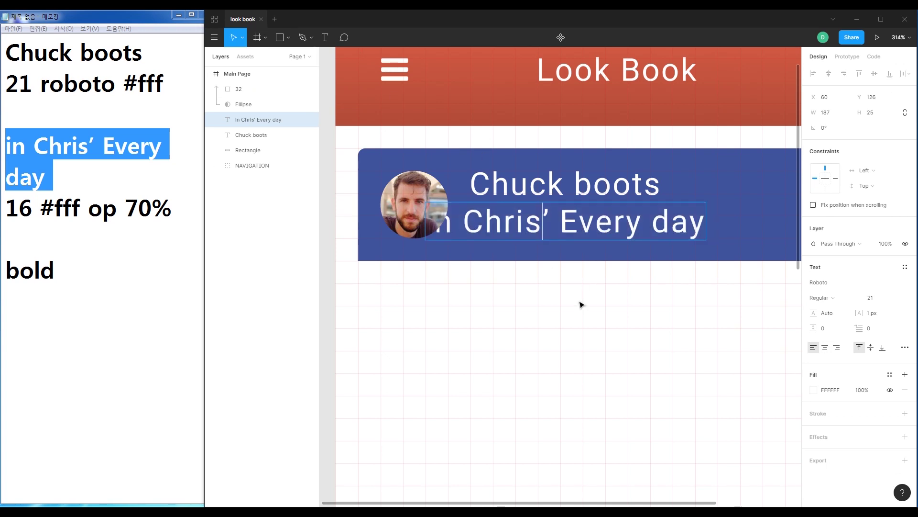
pyautogui.moveTo(555, 211); pyautogui.dragTo(750, 221)
# Set the font size of the whole subtitle text to 16
pyautogui.doubleClick(627, 225)
pyautogui.click(711, 221)
pyautogui.hotkey('ctrl', 'a')
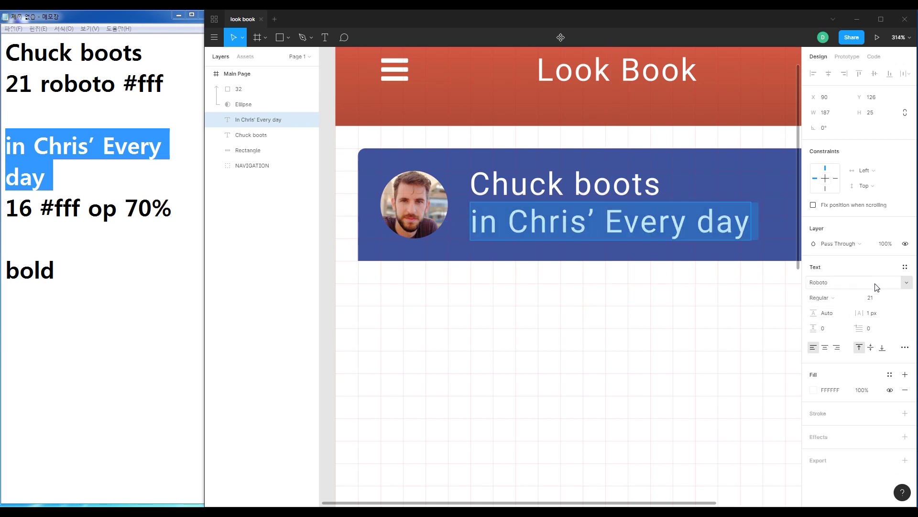
pyautogui.click(870, 298)
pyautogui.write('16')
pyautogui.press('Return')
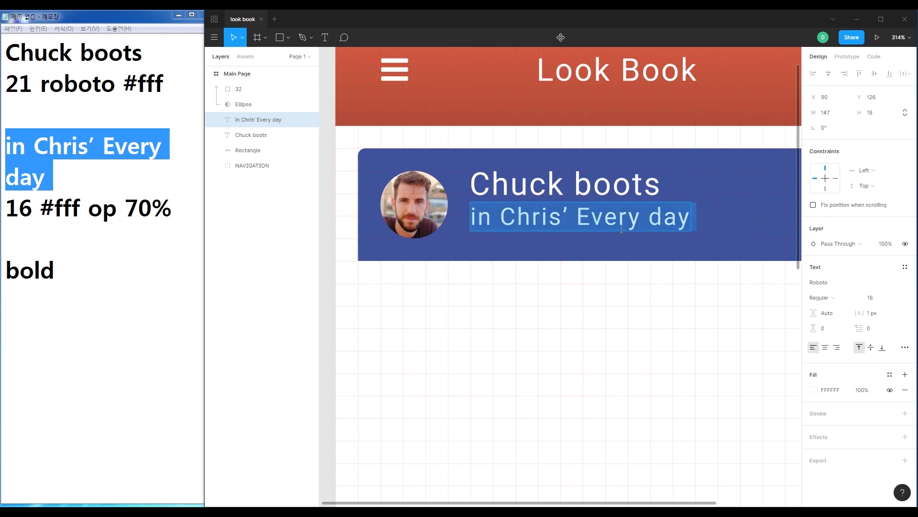
# Set the subtitle text's white fill opacity to 70% and deselect it
pyautogui.click(862, 390)
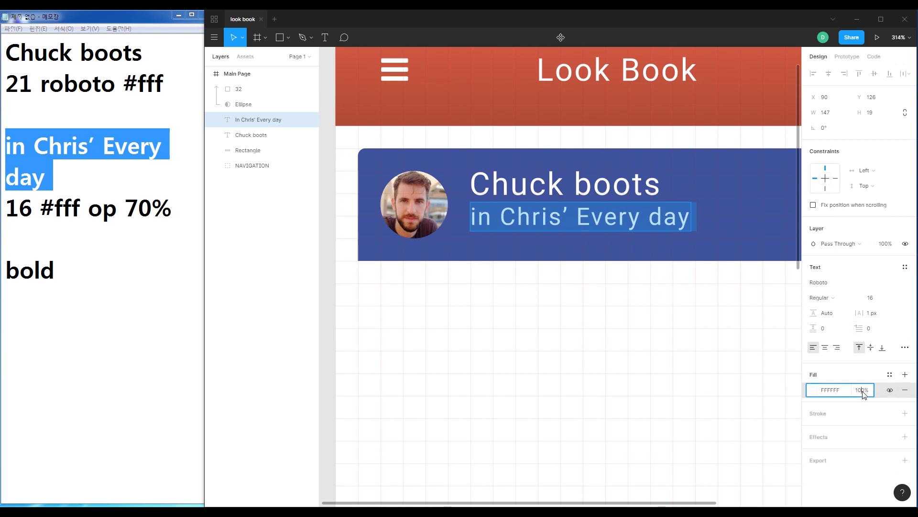
pyautogui.write('0')
pyautogui.press('Return')
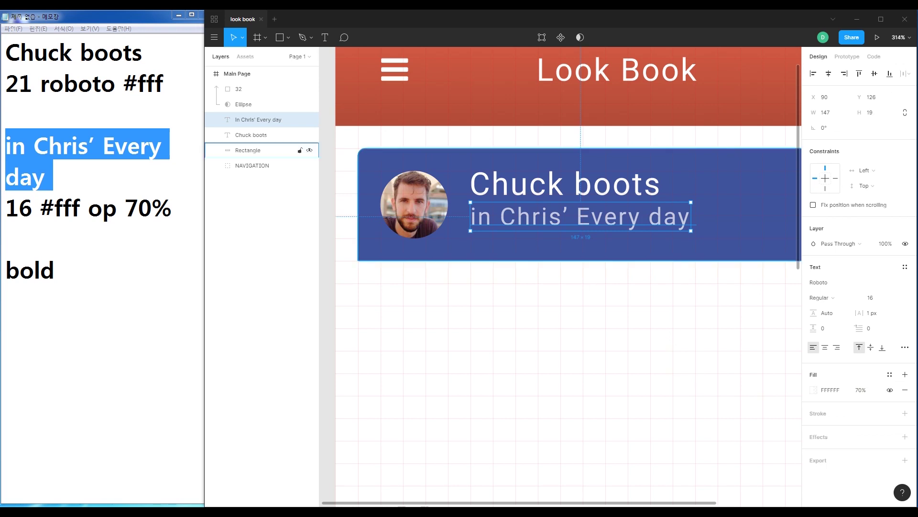
pyautogui.click(631, 314)
pyautogui.scroll(-4, 646, 313)
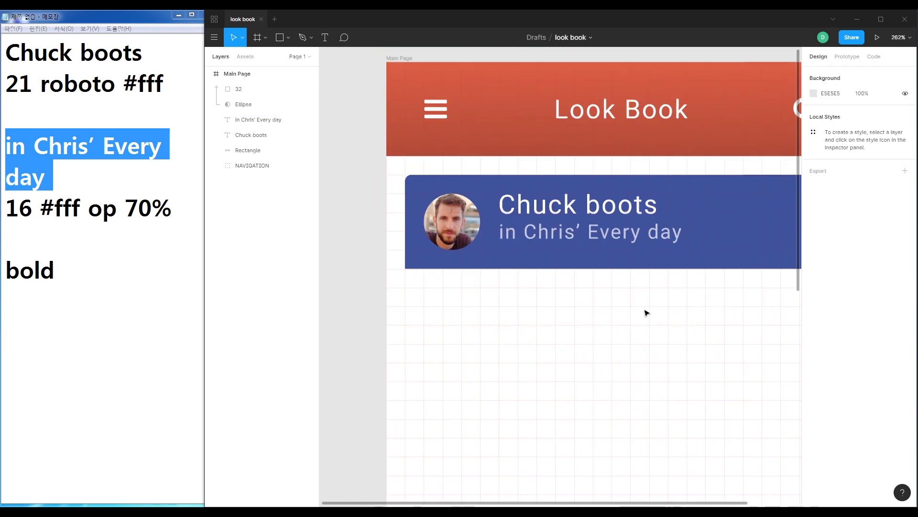
pyautogui.moveTo(724, 354); pyautogui.dragTo(620, 310)
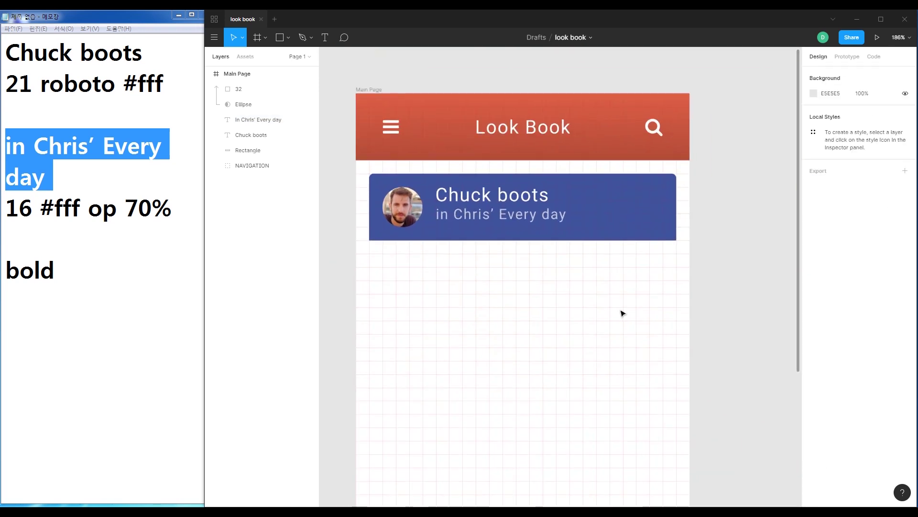